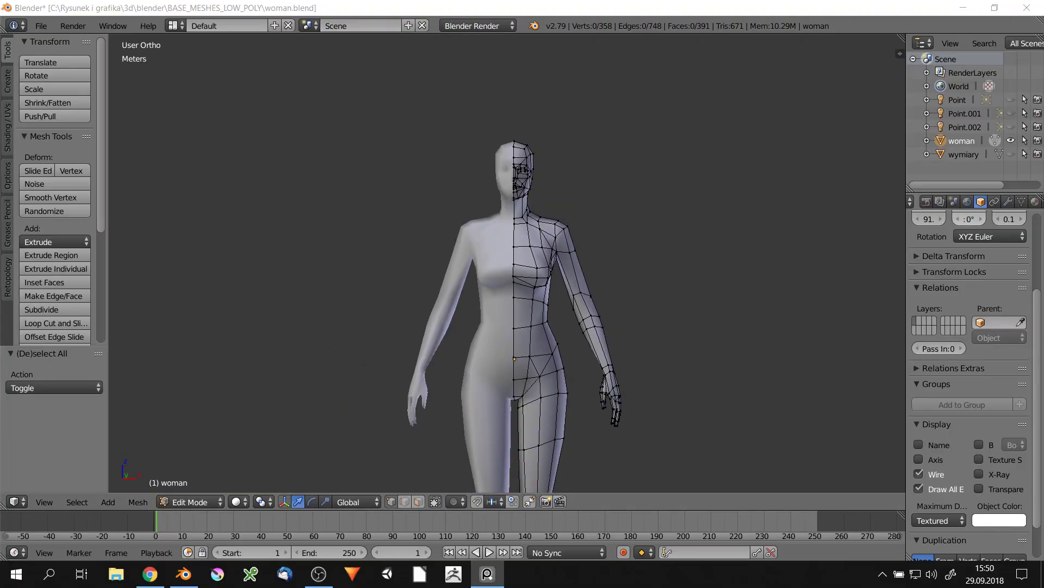
Duplicate the woman object in place to create the man copy
key(a)
key(Tab)
key(shift+d)
key(Escape)
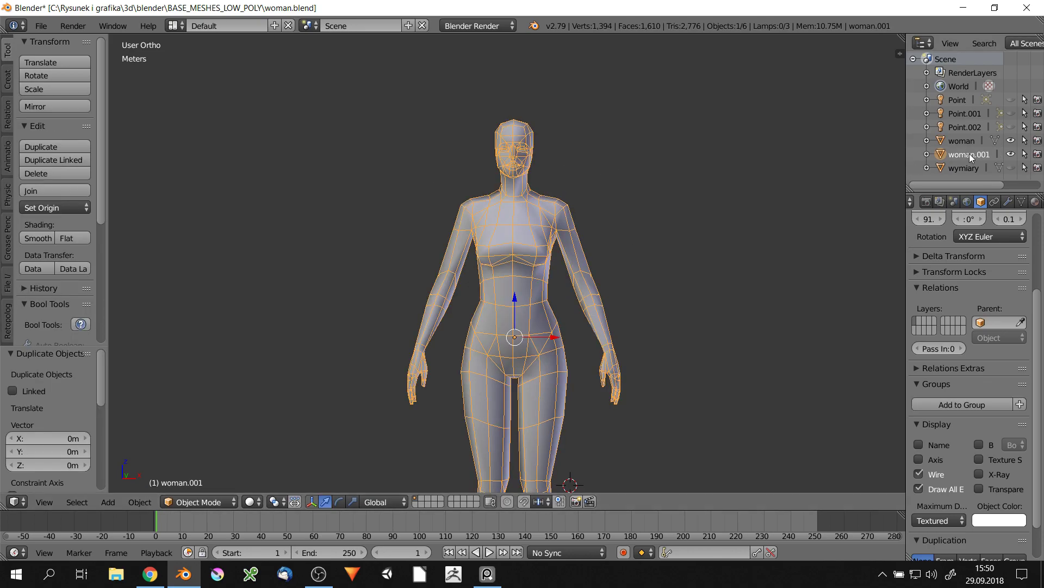
scroll(603, 266, down, 2)
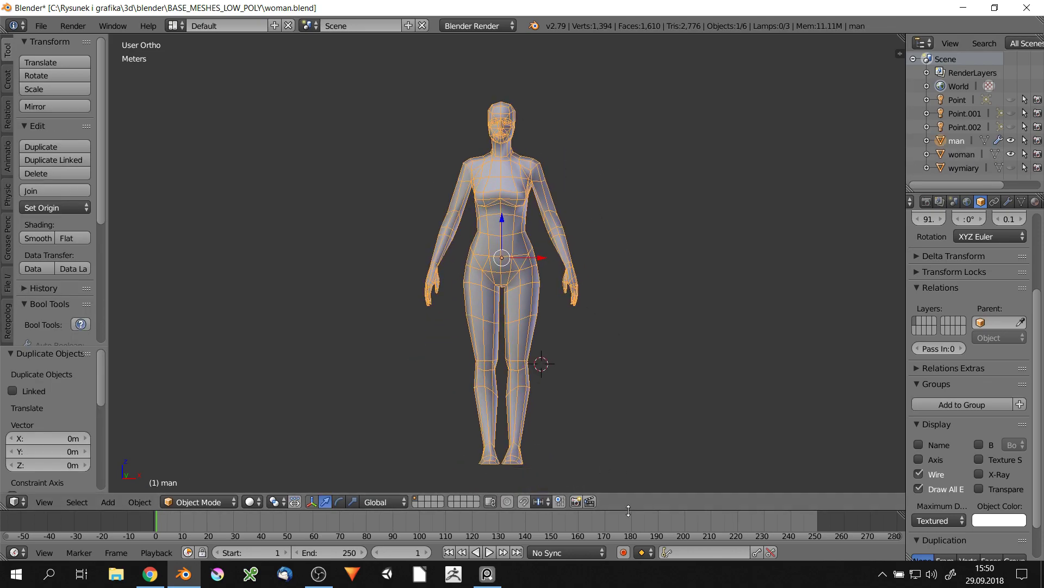
drag(604, 510, 603, 542)
Deselect everything and return to editing the woman mesh
key(a)
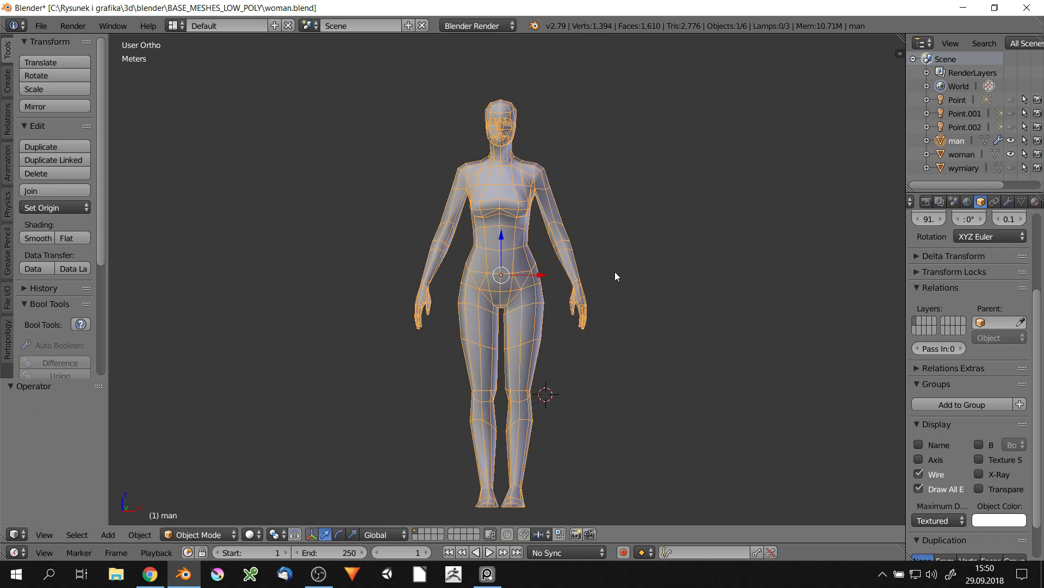
key(Tab)
click(610, 239)
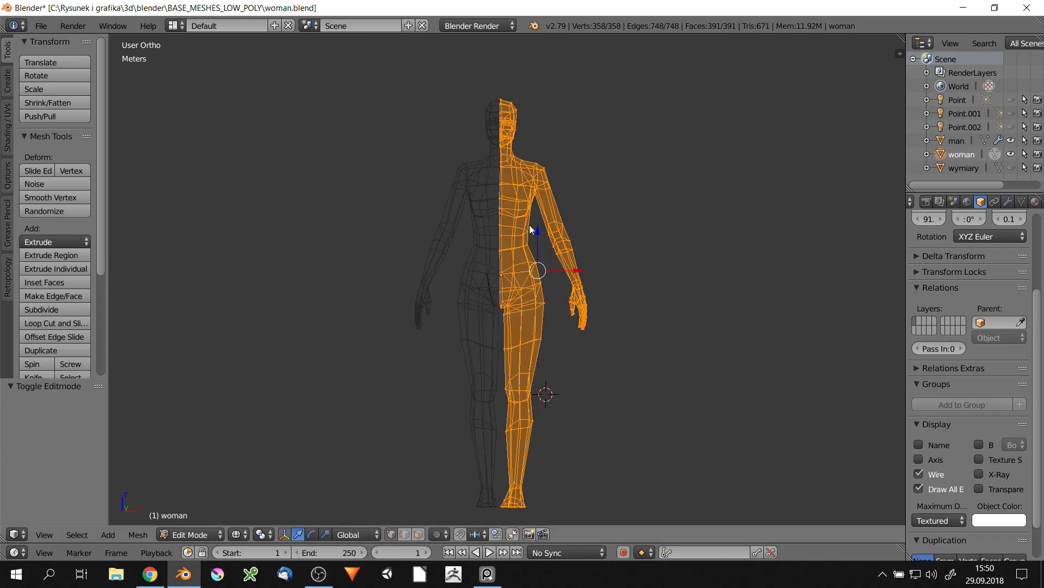
Make man the active object and edit it in Edit Mode with solid shading
right_click(957, 141)
click(960, 141)
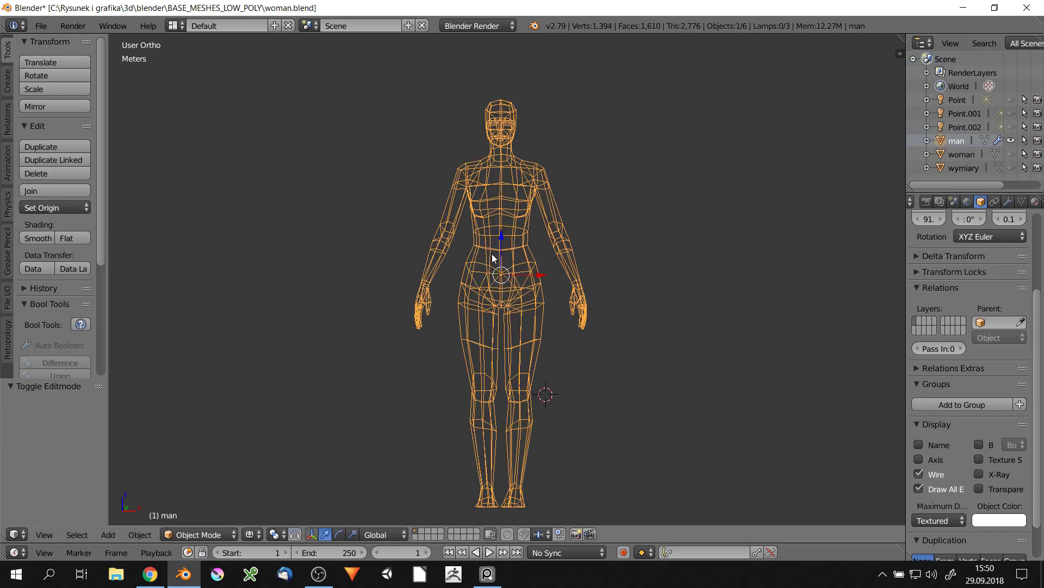
key(Tab)
scroll(529, 308, up, 2)
key(z)
click(528, 308)
Select the breast vertices and shift a chest vertex along the X axis
scroll(529, 307, up, 2)
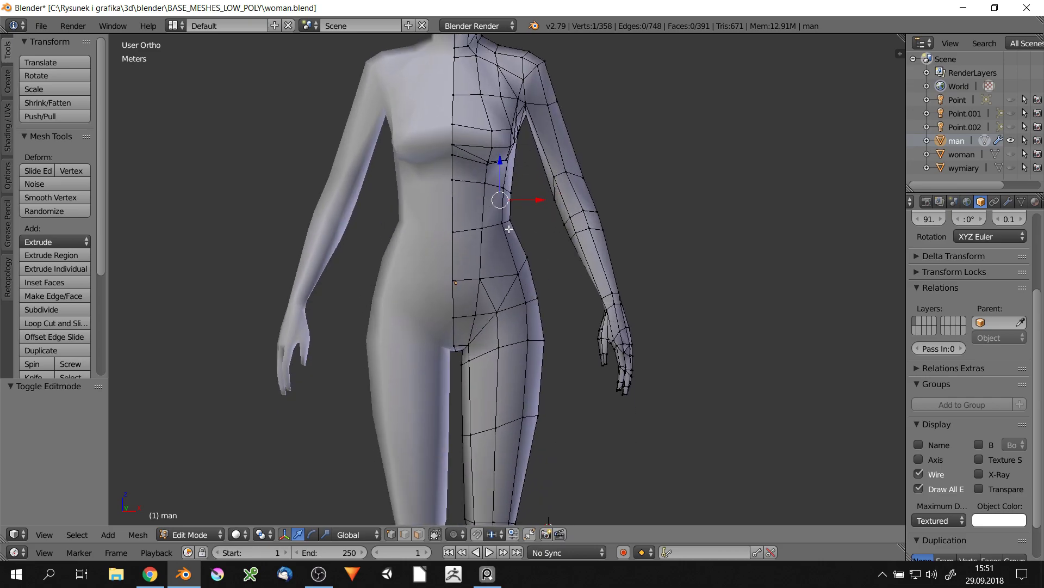
shift+right_click(517, 255)
key(g)
key(x)
click(493, 208)
scroll(493, 208, up, 3)
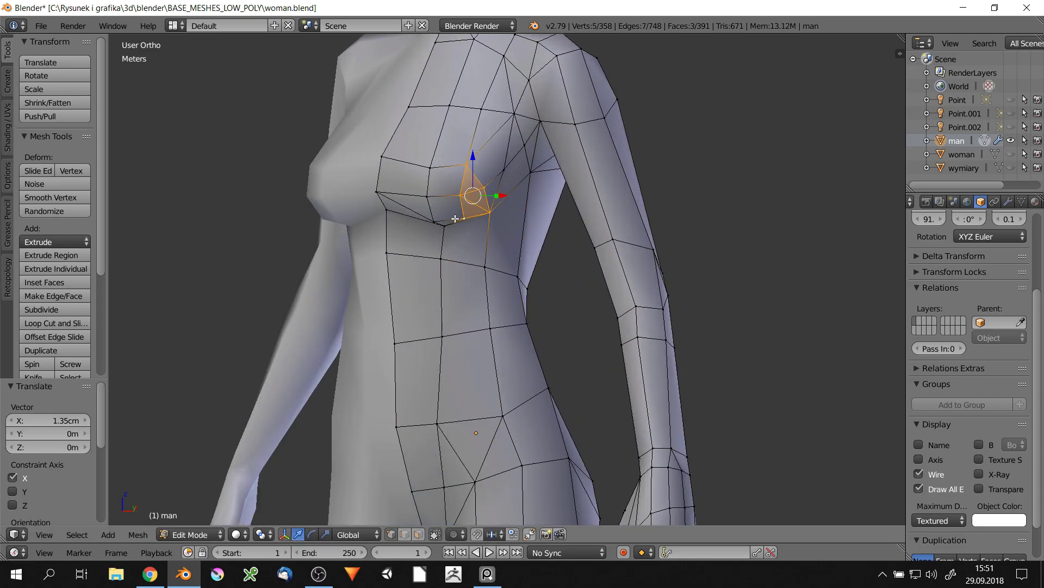
scroll(383, 192, down, 2)
Delete the breast faces, checking from the right view and removing the remaining faces
key(x)
key(x)
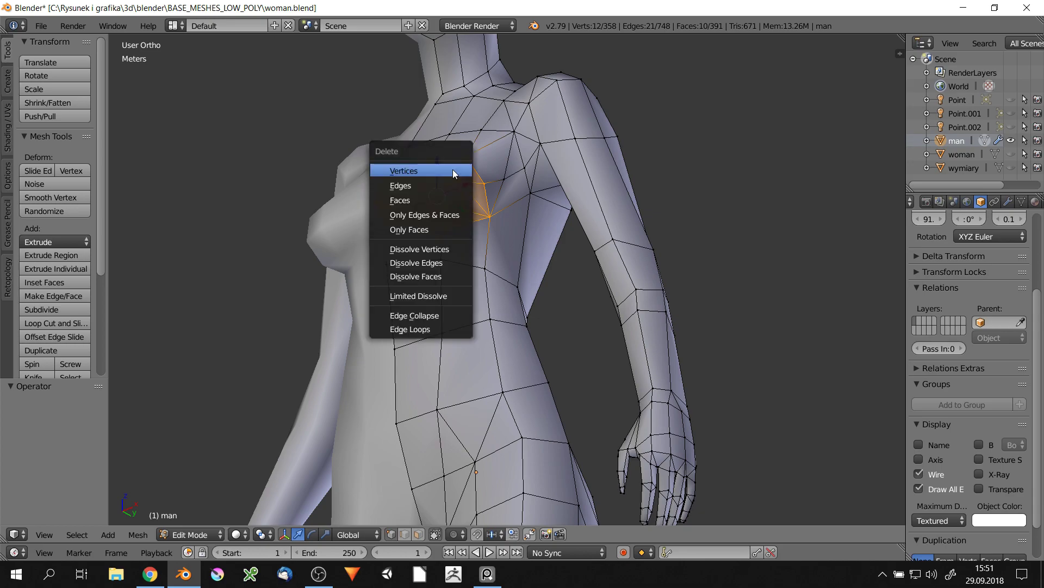
click(413, 206)
scroll(484, 172, up, 2)
key(q)
click(485, 168)
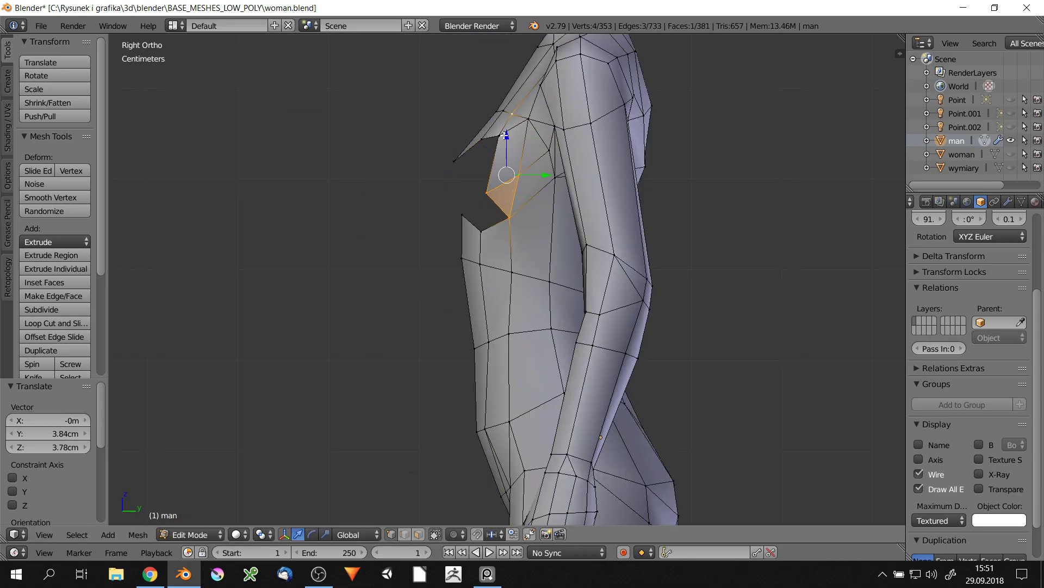
middle_drag(506, 135, 492, 144)
key(x)
click(464, 117)
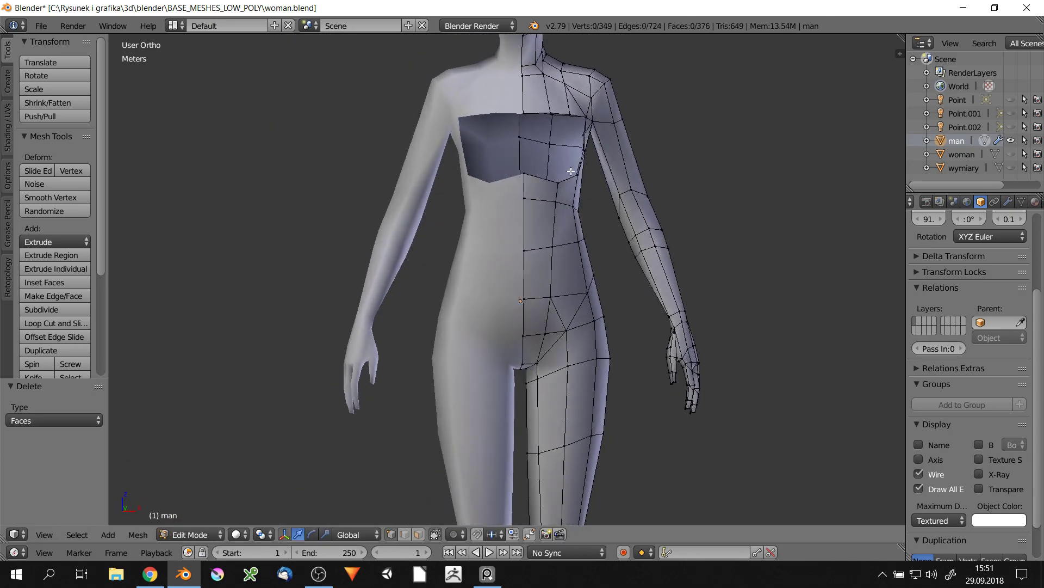
scroll(571, 171, up, 2)
In wireframe, lasso the shoulder faces and widen them along X
click(568, 229)
key(z)
ctrl+drag(656, 125, 566, 210)
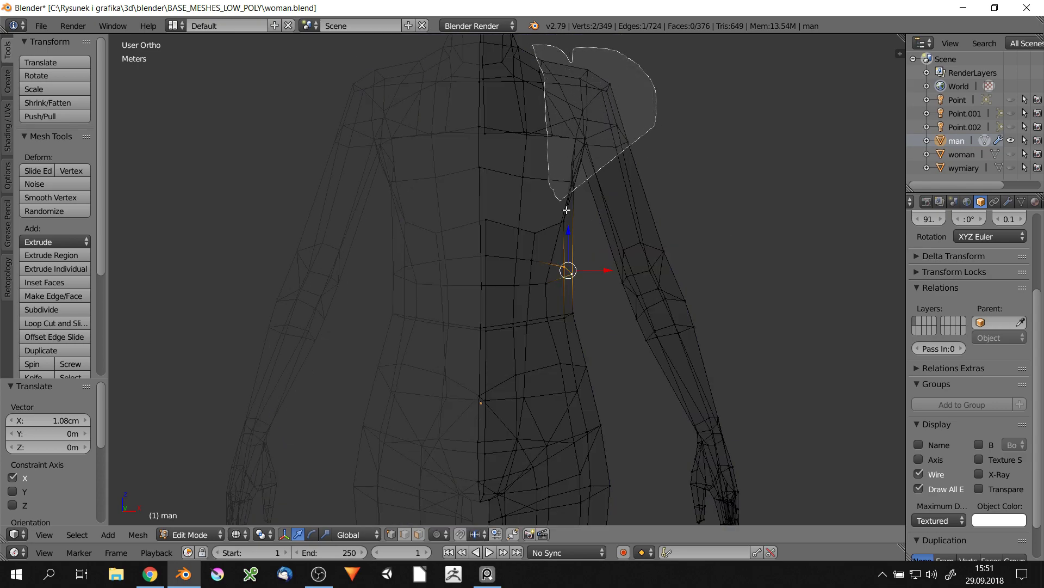
scroll(567, 210, down, 3)
key(g)
key(x)
click(578, 205)
key(z)
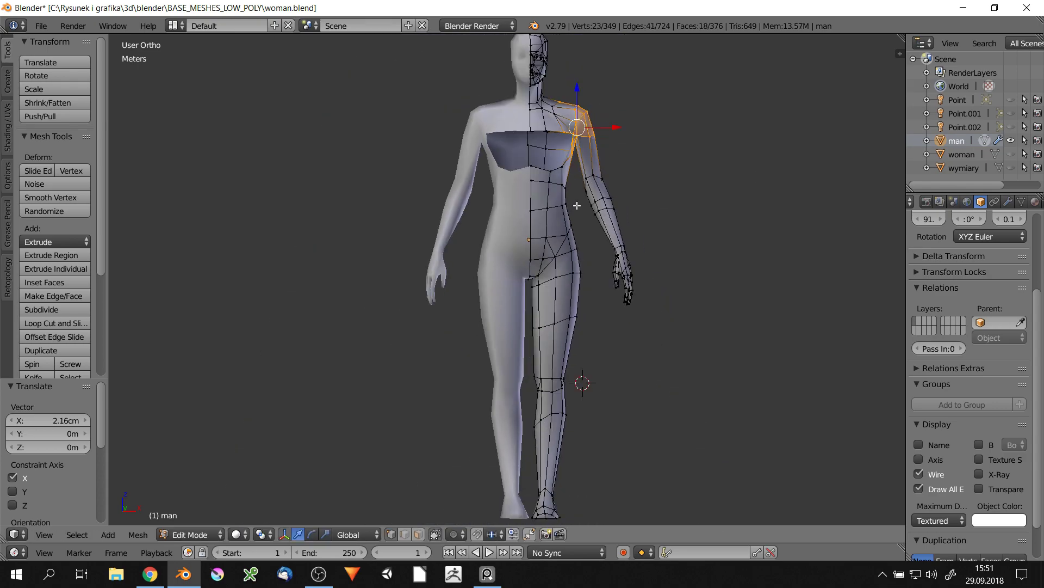
scroll(577, 205, up, 3)
Pull the hip vertices and lower thigh edge loop inward along X
right_click(563, 323)
click(599, 331)
alt+right_click(569, 403)
click(589, 412)
key(g)
key(x)
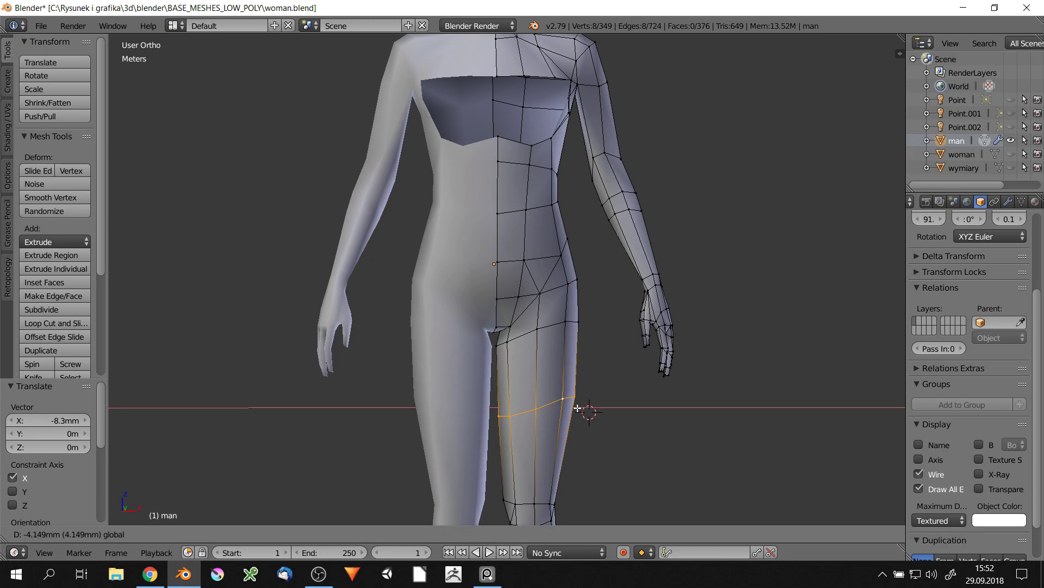
scroll(578, 245, up, 3)
Move the crotch vertex along the X axis to slim the crotch
right_click(496, 296)
key(g)
key(x)
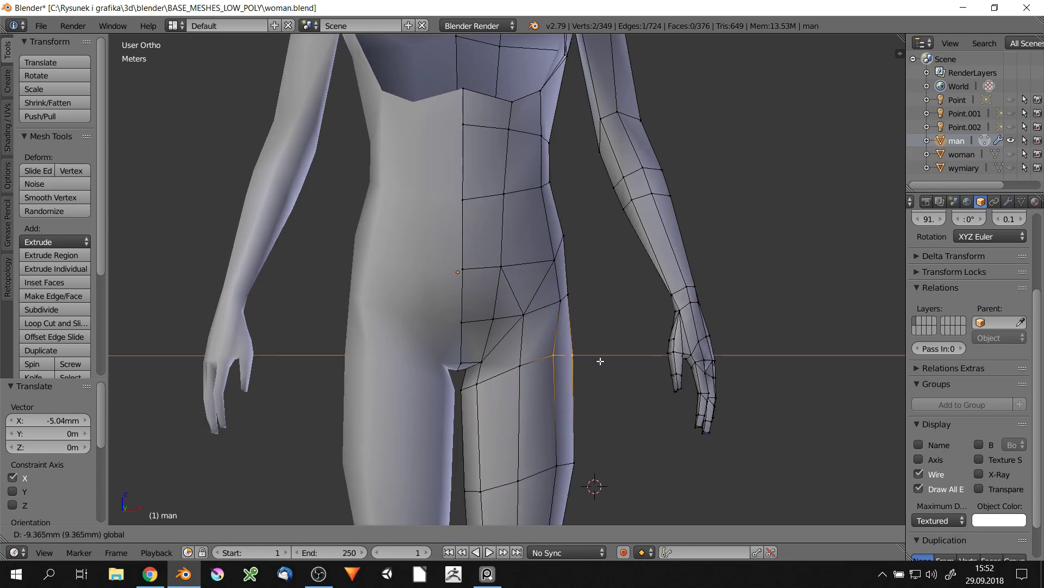
scroll(493, 363, up, 2)
click(493, 363)
scroll(467, 389, down, 2)
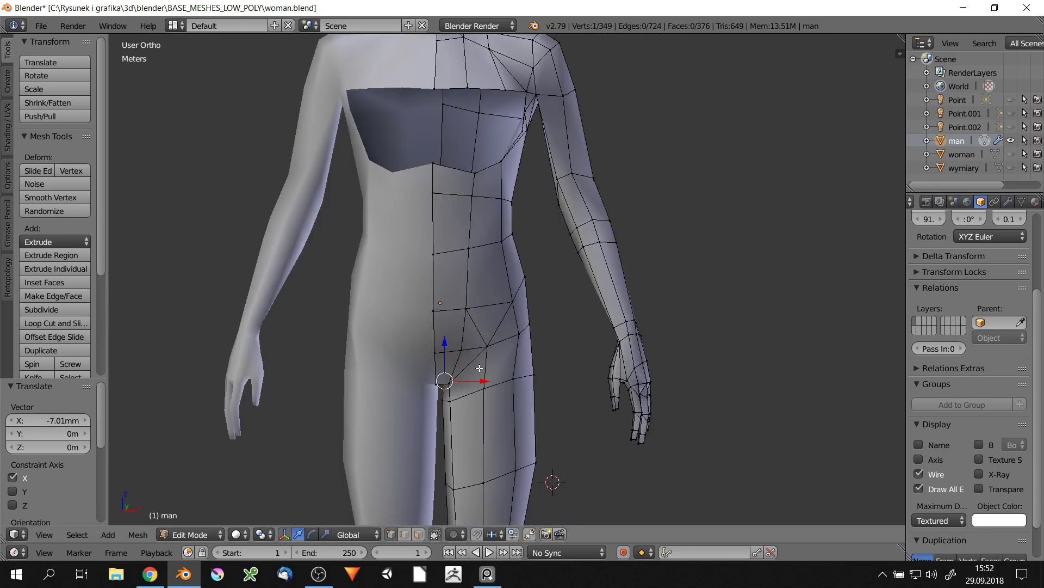
scroll(550, 260, down, 1)
Scale the lower leg, cancel the shoulder scaling, and view the chest
click(653, 286)
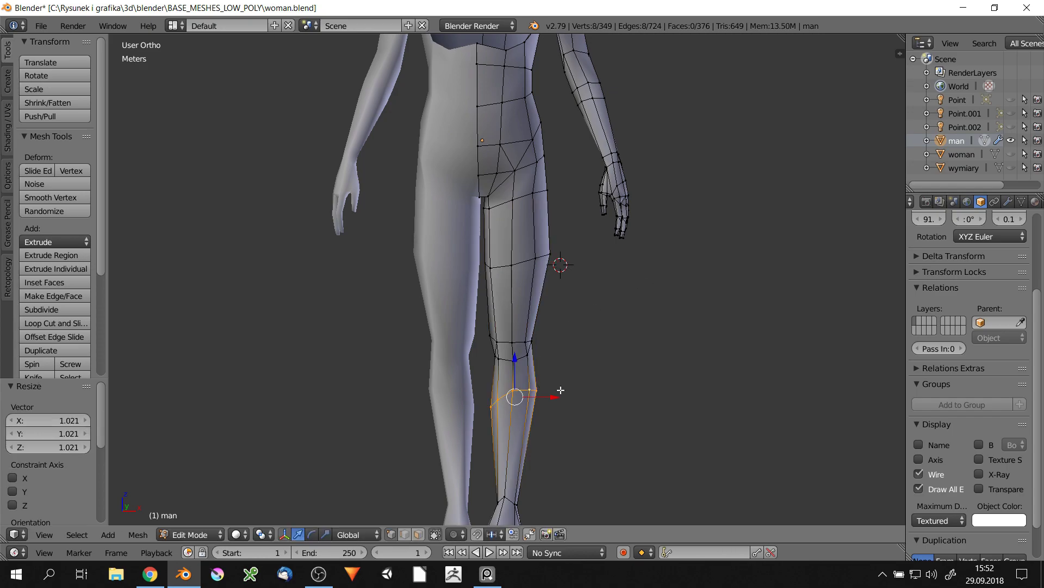
shift+scroll(567, 247, up, 5)
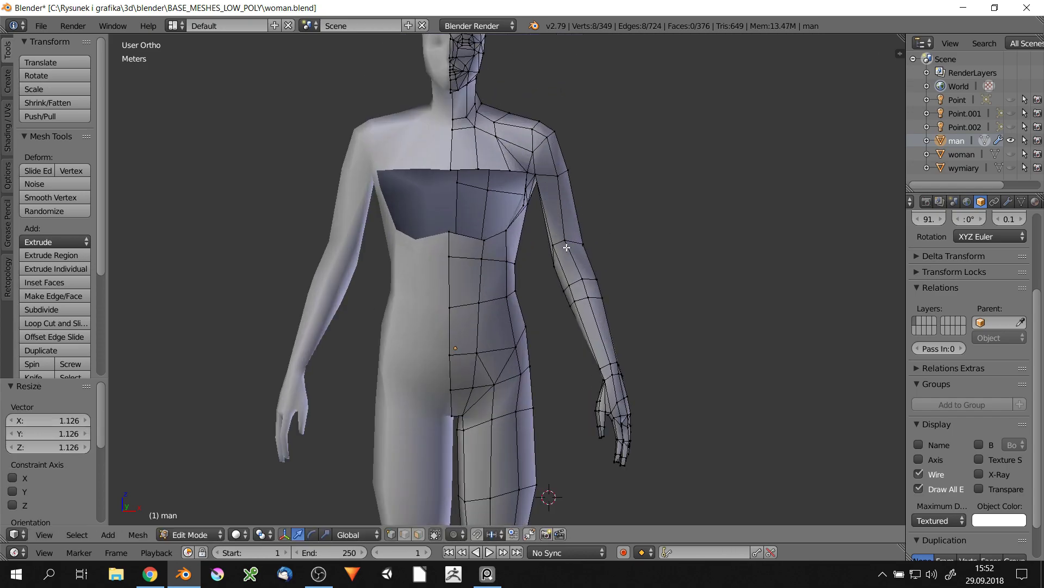
right_click(611, 182)
middle_drag(612, 182, 490, 233)
Fill the chest gap with a face, delete it, and refill the opening
key(f)
scroll(491, 248, up, 3)
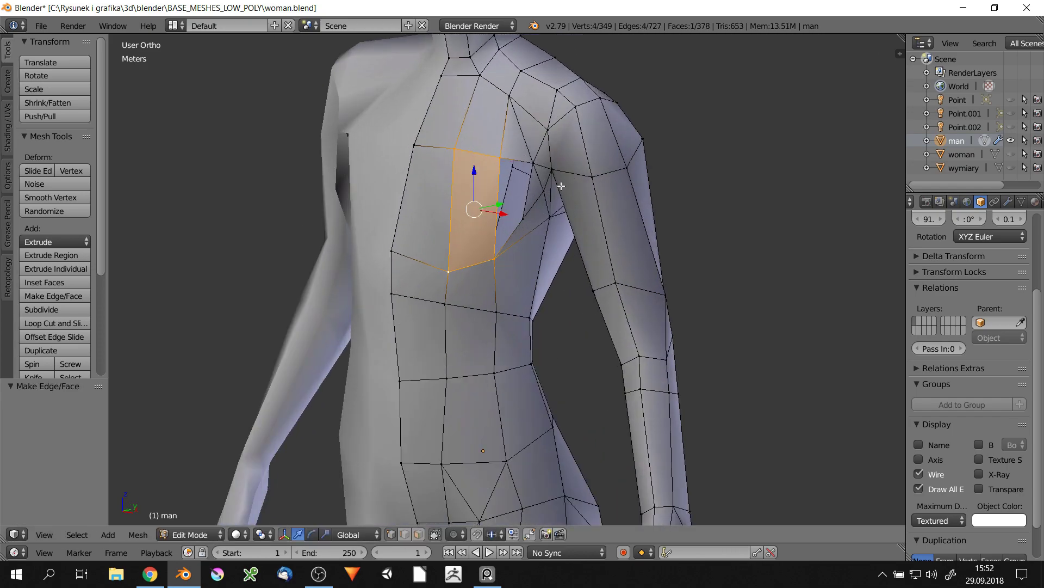
scroll(511, 218, up, 2)
key(x)
click(530, 151)
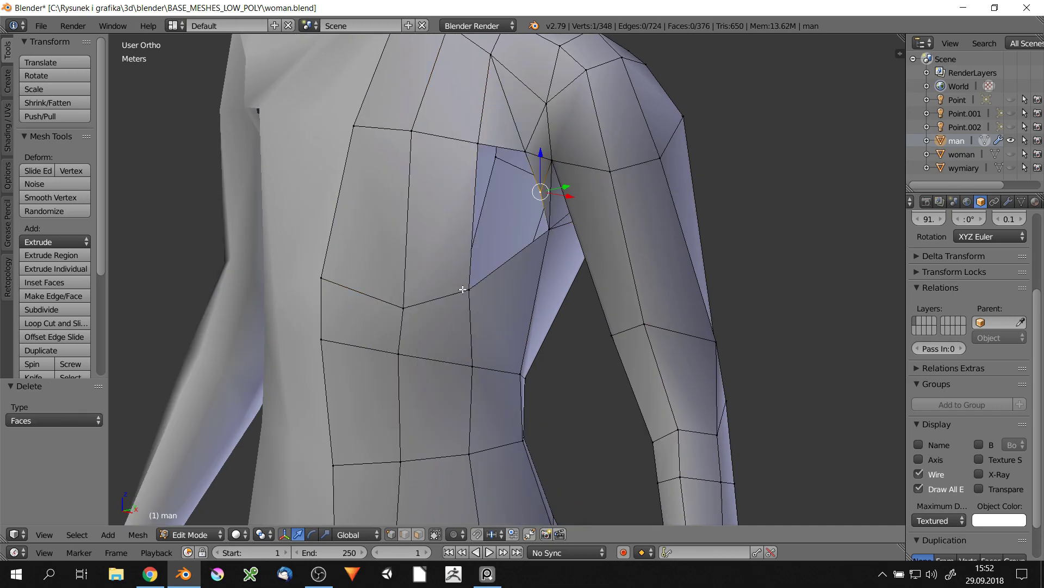
key(f)
From the Right view, slide a chest edge vertex to flatten the torso profile
key(KP_3)
key(shift+v)
click(414, 311)
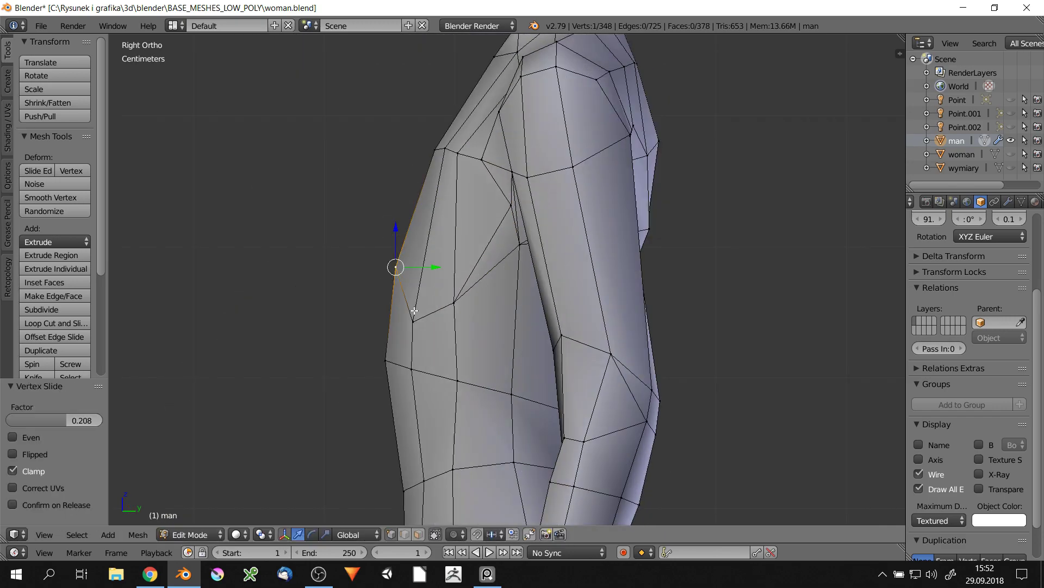
scroll(482, 159, down, 3)
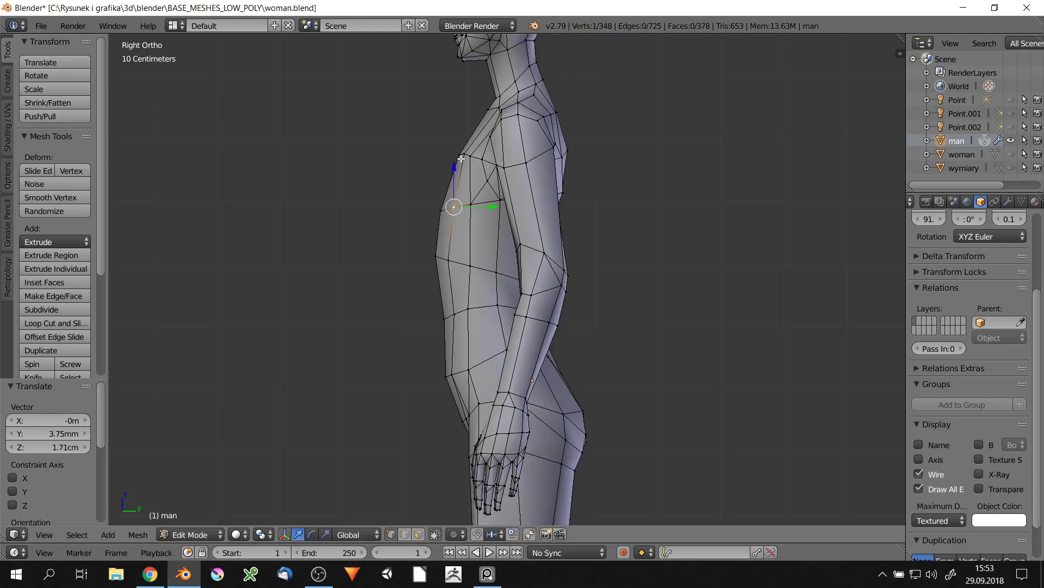
middle_drag(495, 166, 476, 264)
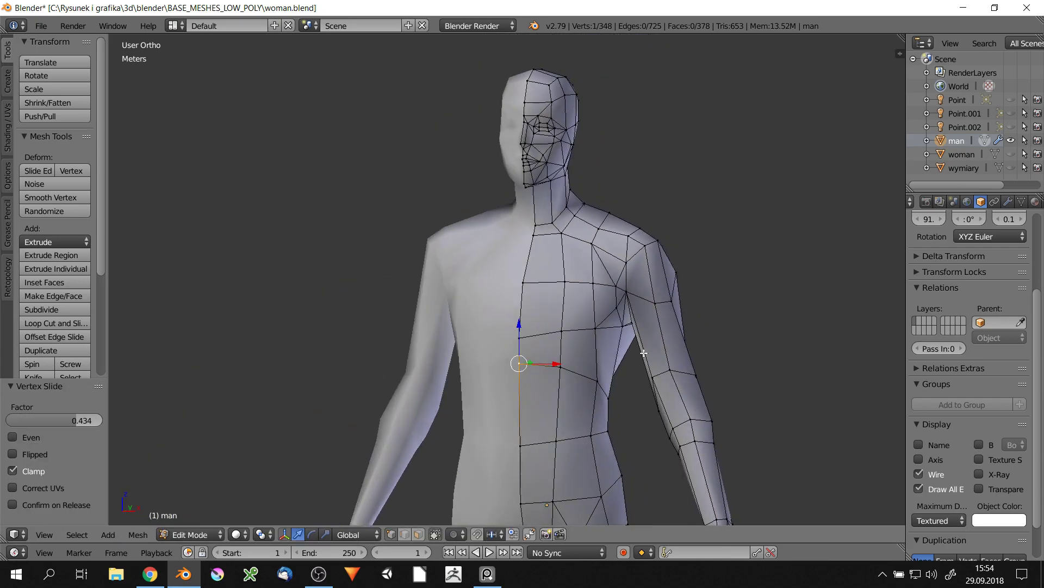
Move a shoulder vertex along the Y axis, checking it from above and front
mouse_move(645, 352)
middle_down()
mouse_move(640, 268)
mouse_move(558, 247)
middle_up()
scroll(505, 215, up, 2)
key(g)
key(y)
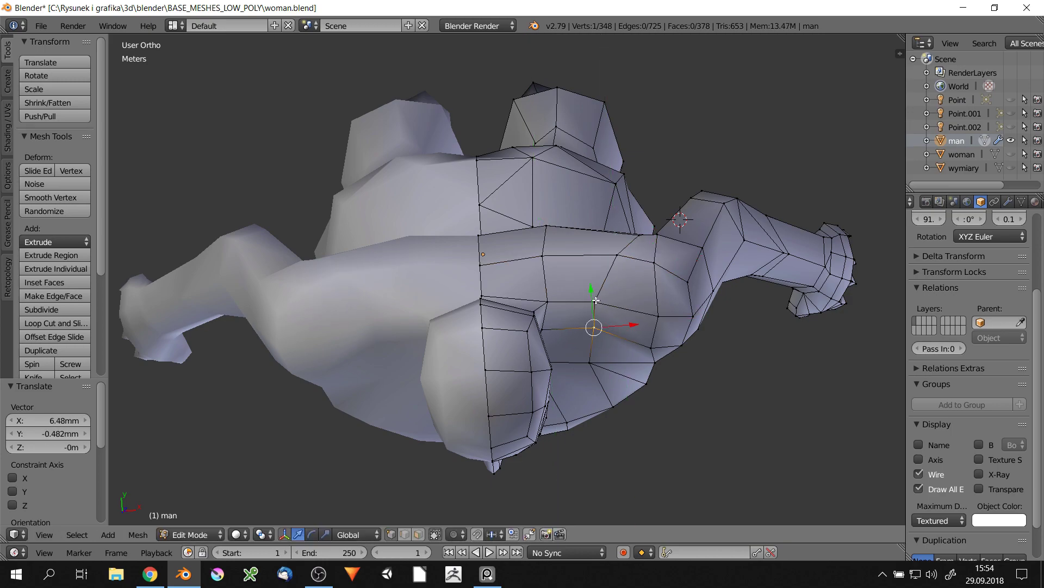
mouse_move(595, 299)
middle_down()
mouse_move(620, 210)
mouse_move(716, 432)
mouse_move(694, 429)
mouse_move(723, 449)
mouse_move(711, 419)
mouse_move(725, 478)
mouse_move(727, 223)
middle_up()
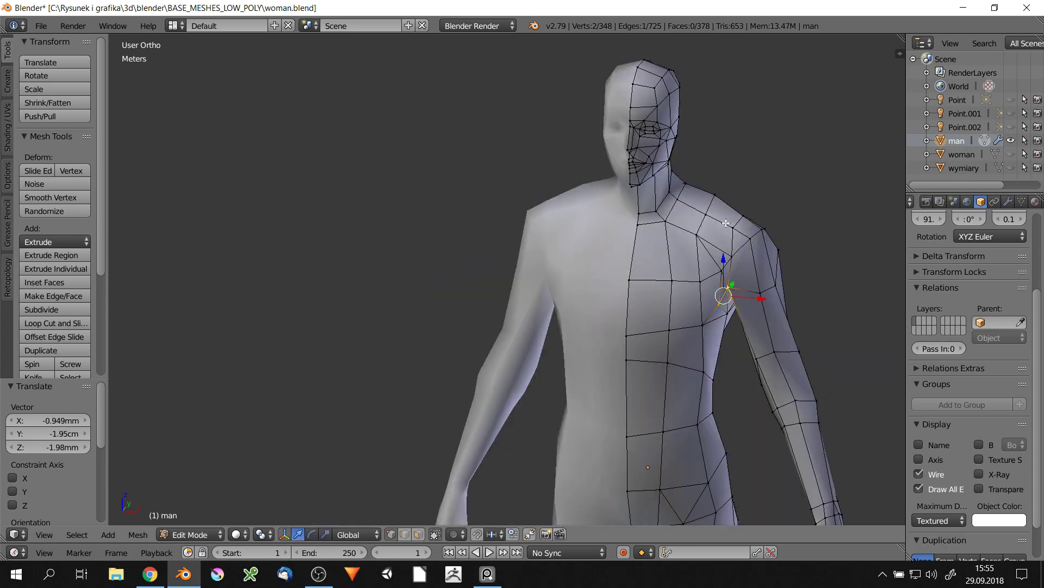
scroll(726, 223, down, 4)
scroll(653, 233, down, 1)
scroll(610, 241, up, 1)
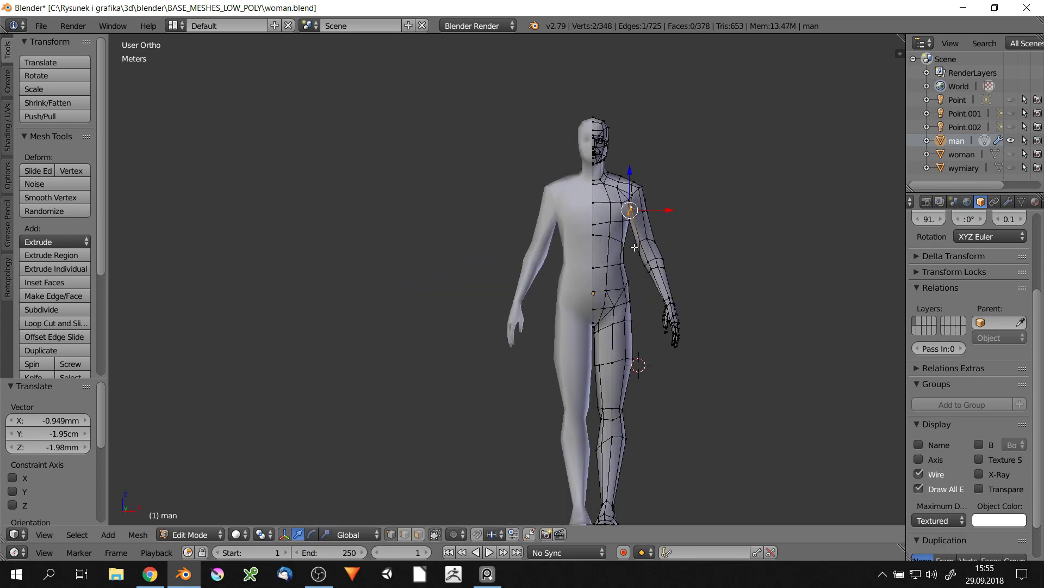
scroll(635, 248, up, 1)
Lasso-select the man's upper half in wireframe and shift it slightly, undoing stray moves
key(z)
click(718, 275)
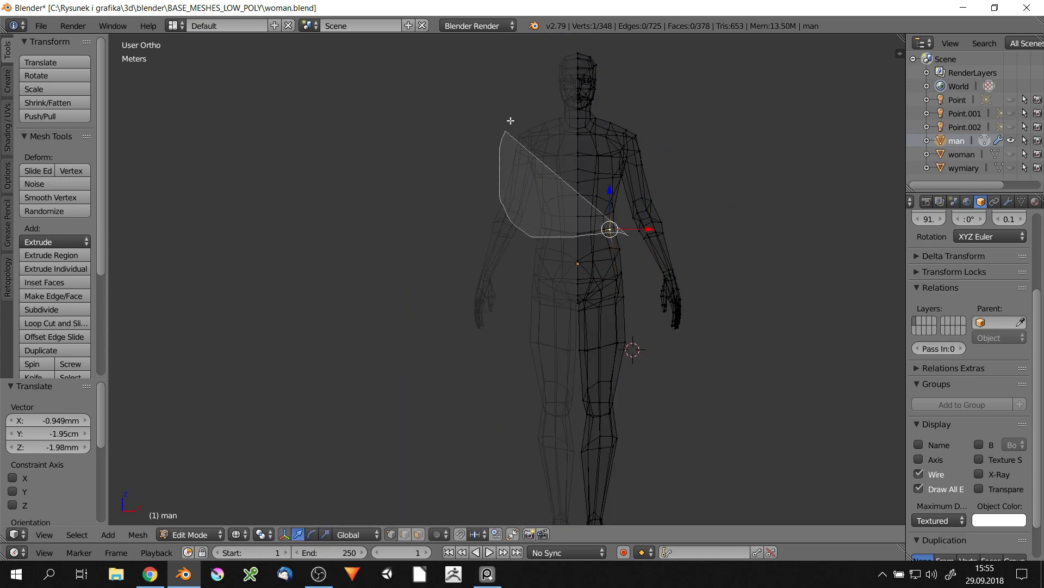
ctrl+drag(511, 120, 684, 382)
drag(635, 170, 675, 181)
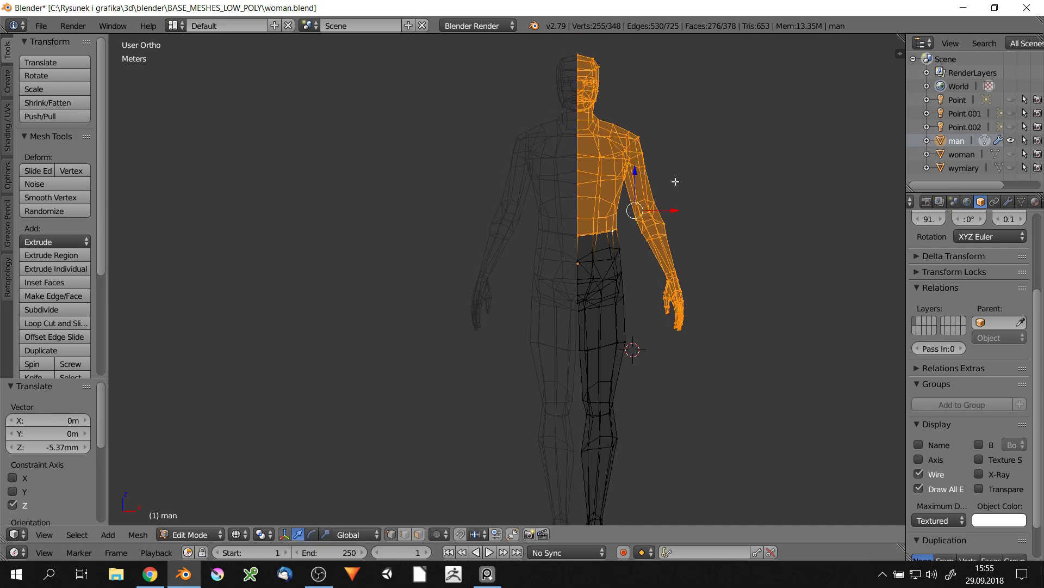
key(z)
scroll(675, 181, up, 2)
key(ctrl+z)
key(ctrl+z)
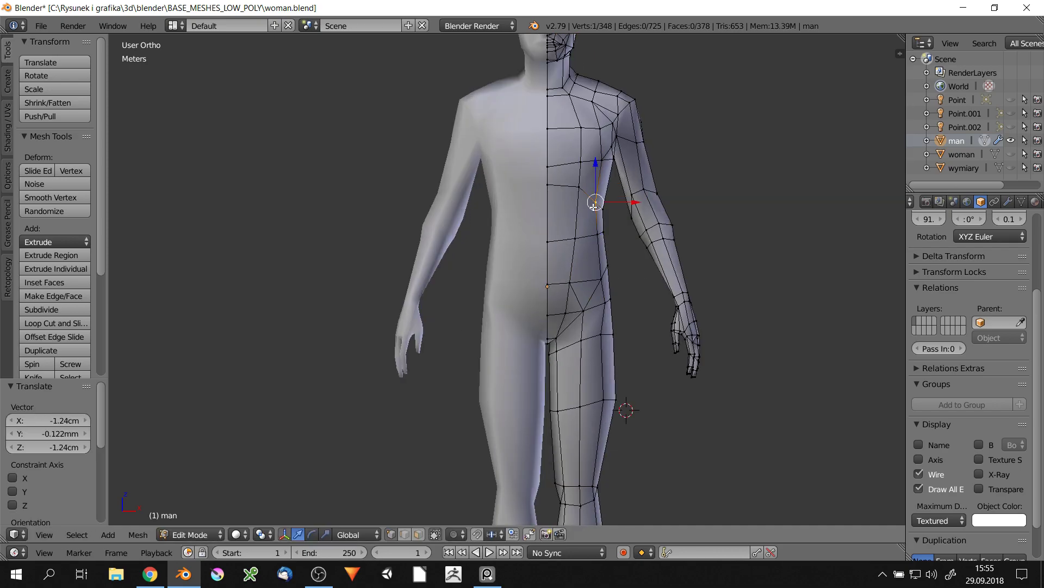
scroll(594, 206, up, 3)
key(ctrl+z)
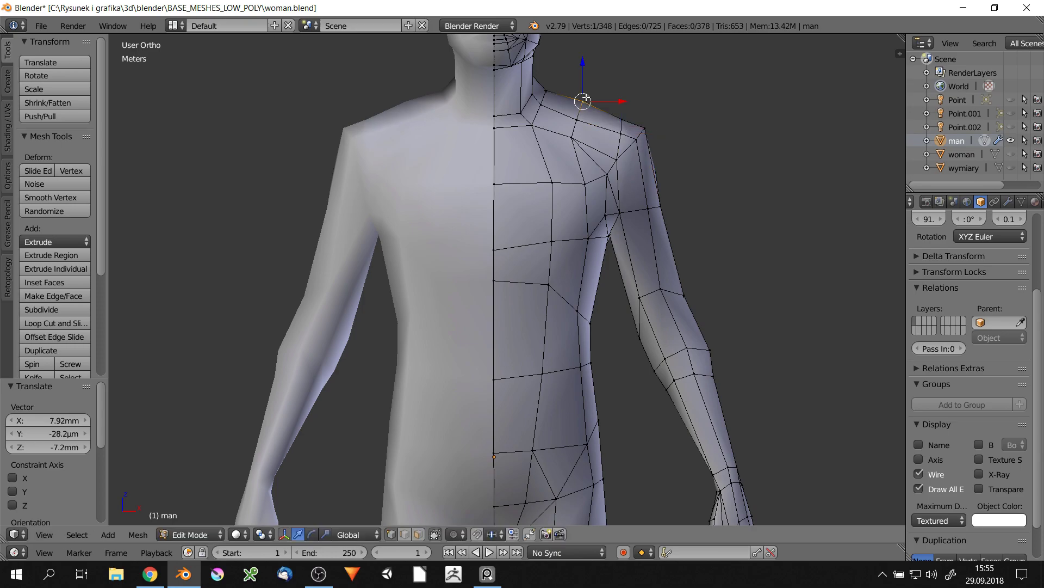
middle_drag(577, 119, 466, 151)
Scale the elbow edge loop to 1.207 and select a chest vertex to raise
alt+right_click(490, 335)
key(s)
click(484, 333)
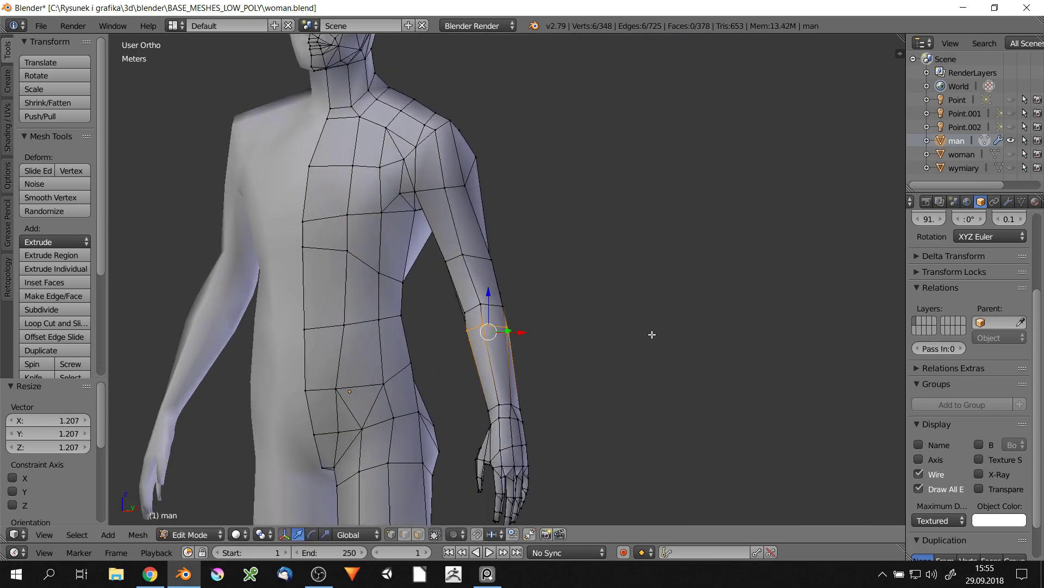
mouse_move(484, 333)
middle_down()
mouse_move(566, 264)
mouse_move(549, 264)
middle_up()
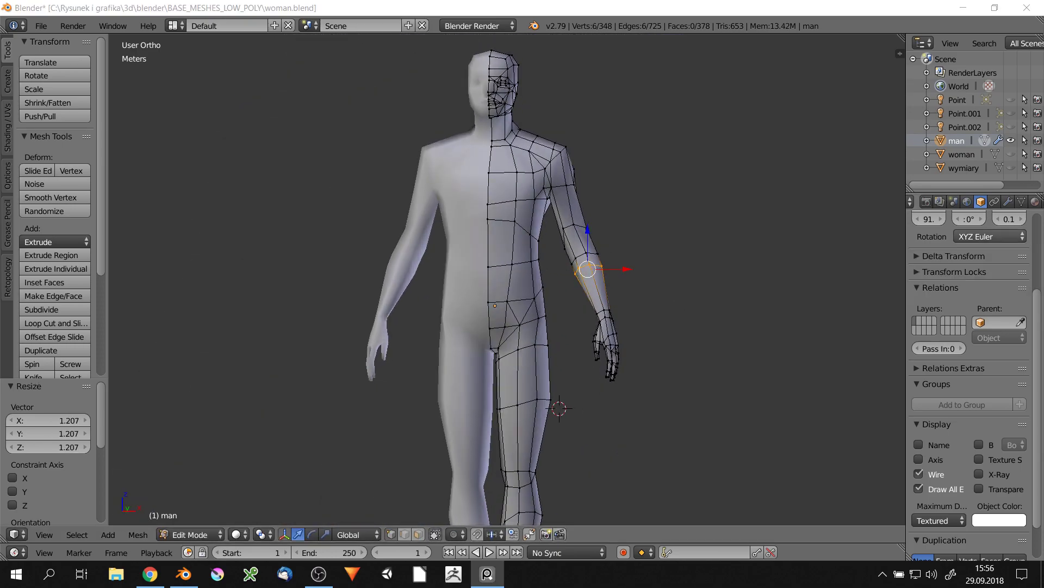
right_click(525, 212)
middle_drag(524, 212, 396, 190)
Raise the chest vertex along Z, then reposition it from a frontal view
key(g)
key(z)
scroll(529, 118, up, 2)
click(529, 118)
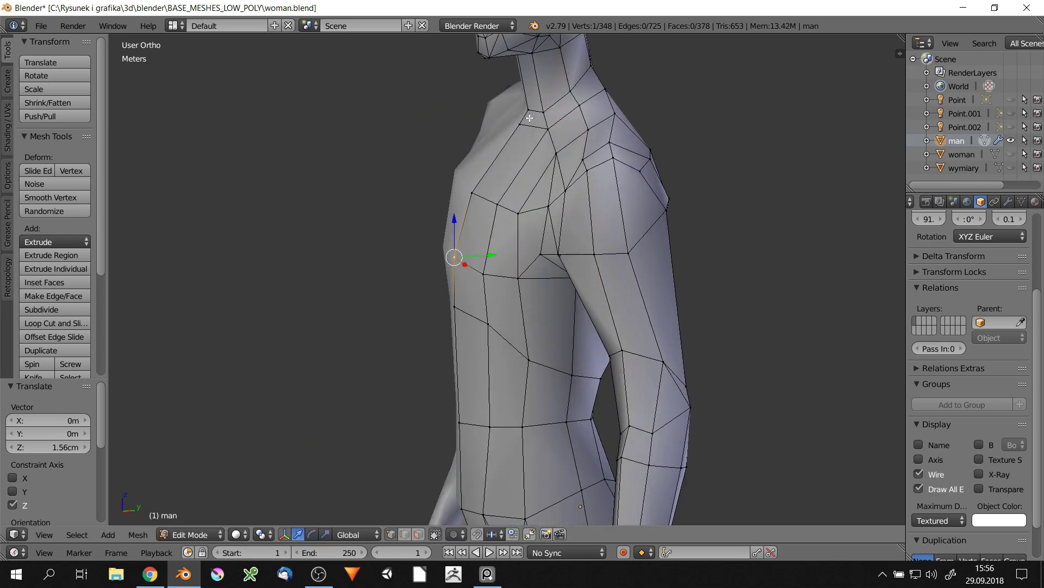
mouse_move(540, 110)
middle_down()
mouse_move(523, 163)
mouse_move(490, 185)
mouse_move(559, 329)
mouse_move(577, 314)
middle_up()
key(g)
click(482, 191)
scroll(559, 329, down, 4)
scroll(578, 315, up, 3)
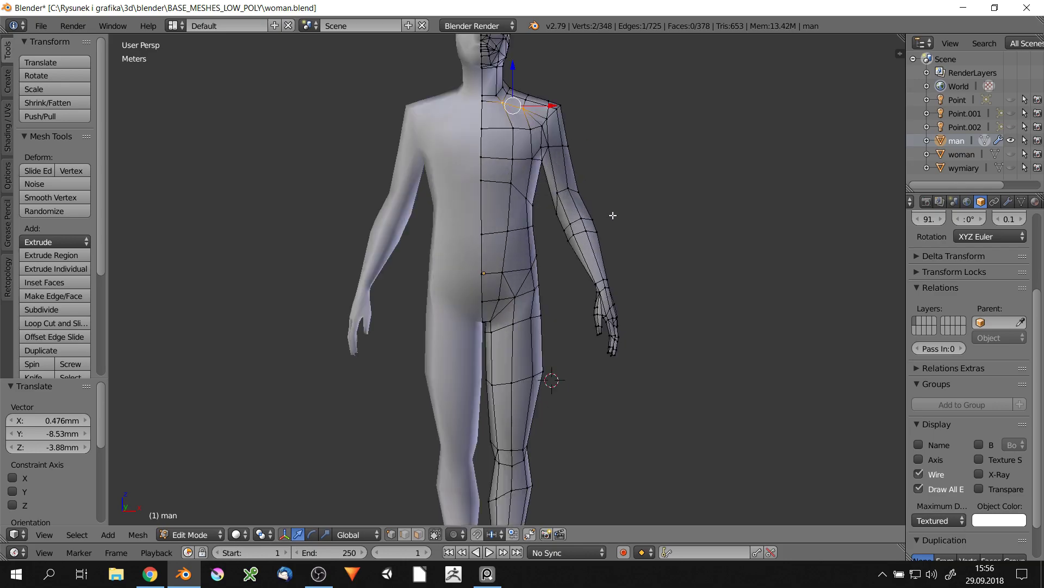
scroll(578, 314, up, 3)
scroll(577, 314, up, 2)
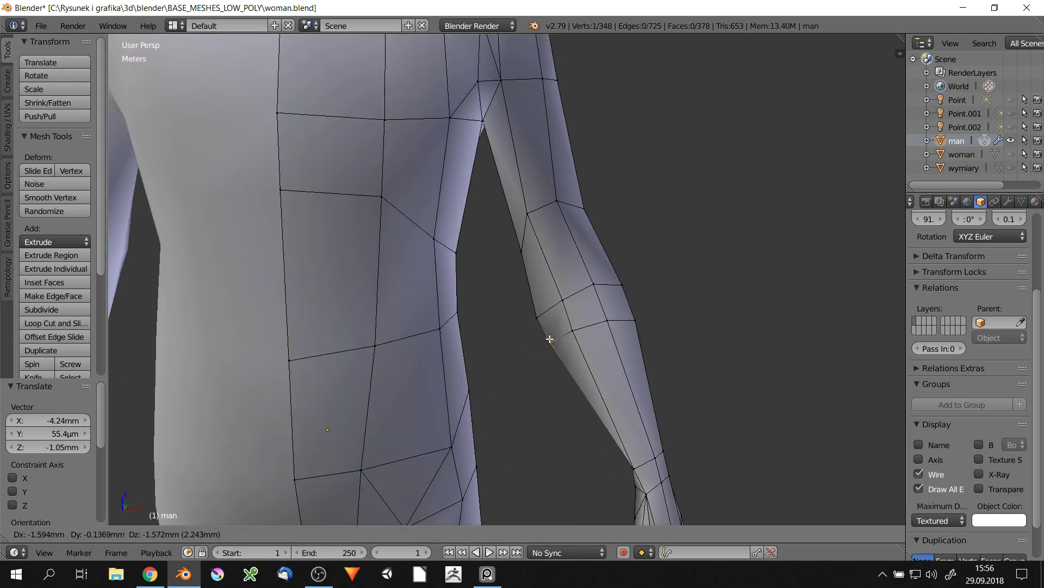
click(549, 338)
Slide and reposition a vertex on the inner arm
mouse_move(549, 338)
middle_down()
mouse_move(676, 350)
mouse_move(532, 230)
mouse_move(632, 221)
middle_up()
scroll(549, 344, up, 2)
key(ctrl+z)
right_click(549, 354)
key(ctrl+z)
click(523, 232)
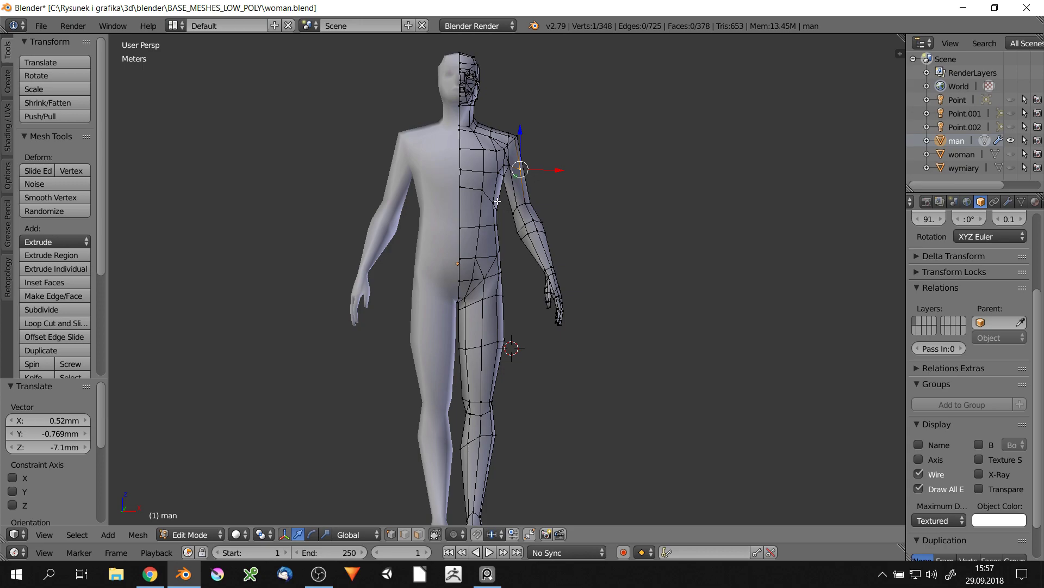
Move the knee vertices sideways
scroll(631, 221, down, 2)
scroll(512, 308, up, 3)
scroll(512, 309, up, 2)
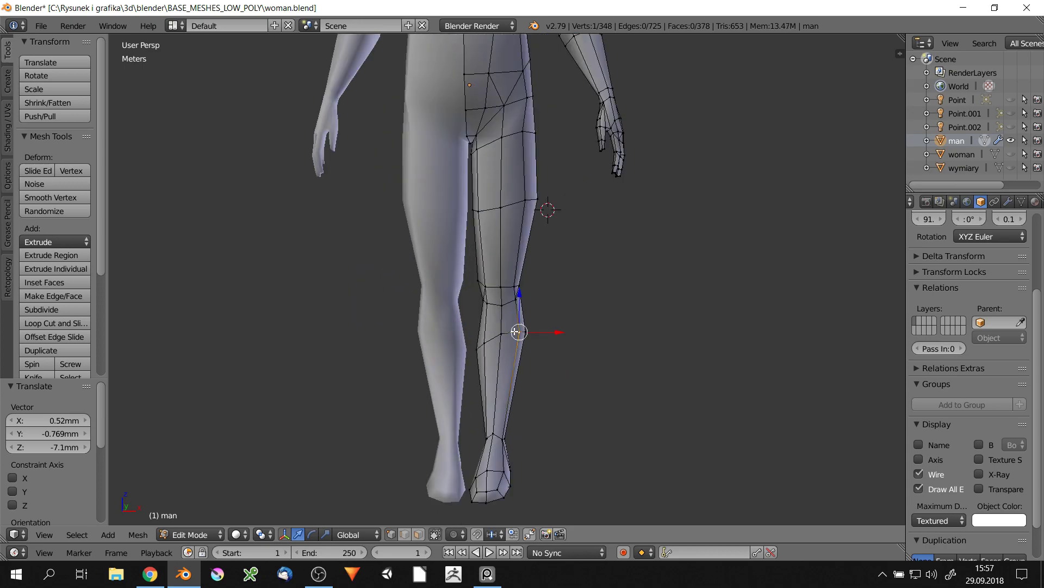
right_click(546, 337)
key(ctrl+z)
middle_drag(546, 337, 560, 325)
Move a vertex on the outer thigh
scroll(567, 256, up, 2)
right_click(543, 202)
key(g)
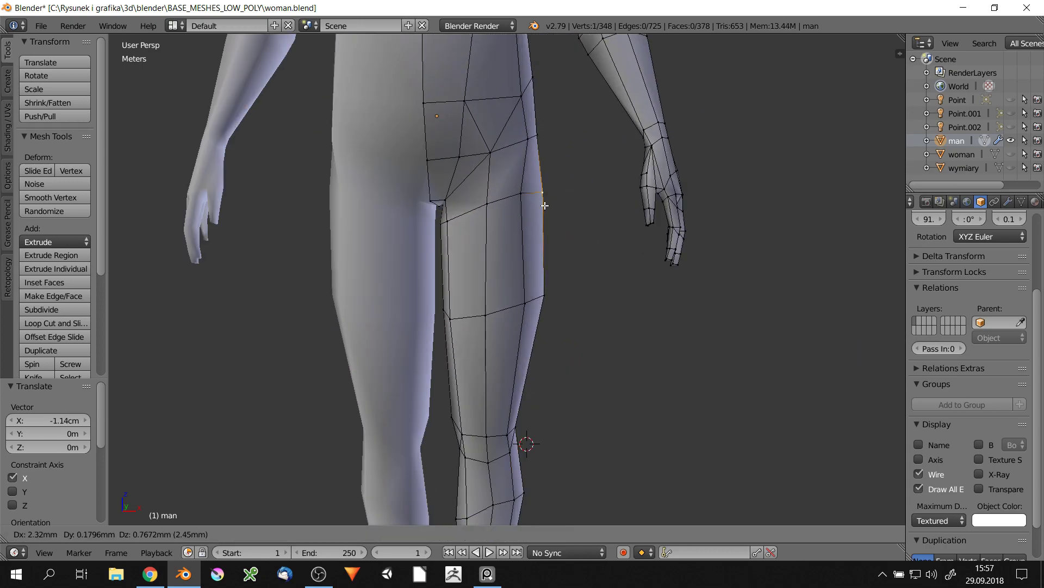
click(522, 414)
scroll(522, 414, down, 2)
scroll(522, 414, down, 3)
Push a waist vertex outward to widen the man's waist
key(a)
middle_drag(522, 381, 626, 244)
scroll(529, 363, up, 4)
scroll(560, 369, down, 3)
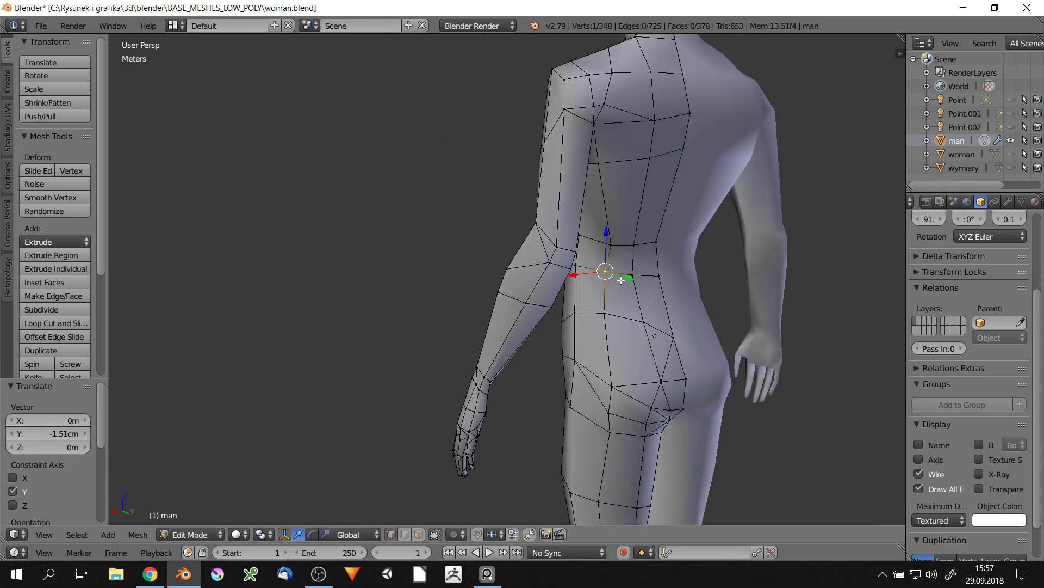
shift+right_click(647, 261)
scroll(660, 162, up, 2)
right_click(661, 162)
middle_drag(661, 162, 690, 256)
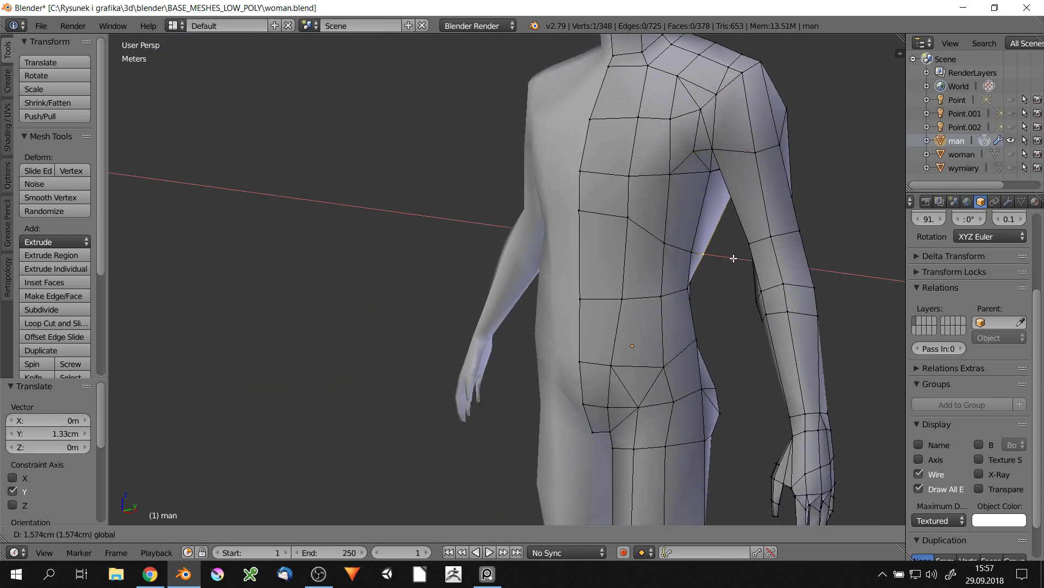
key(g)
click(686, 323)
Reposition the armpit vertex beside the shoulder
middle_drag(674, 339, 680, 291)
scroll(679, 229, down, 3)
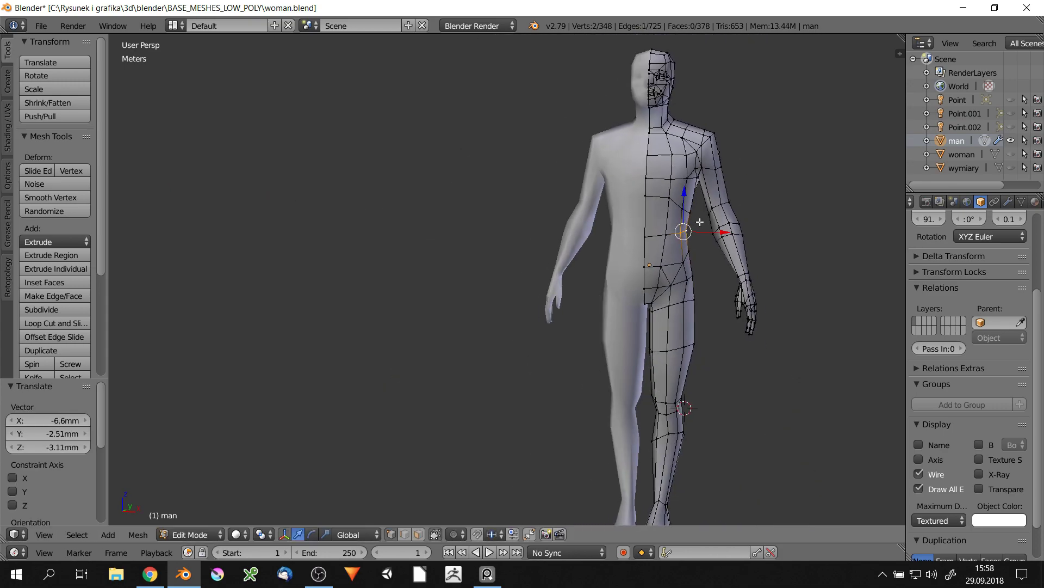
scroll(679, 229, up, 3)
scroll(679, 229, up, 2)
right_click(702, 187)
shift+right_click(715, 220)
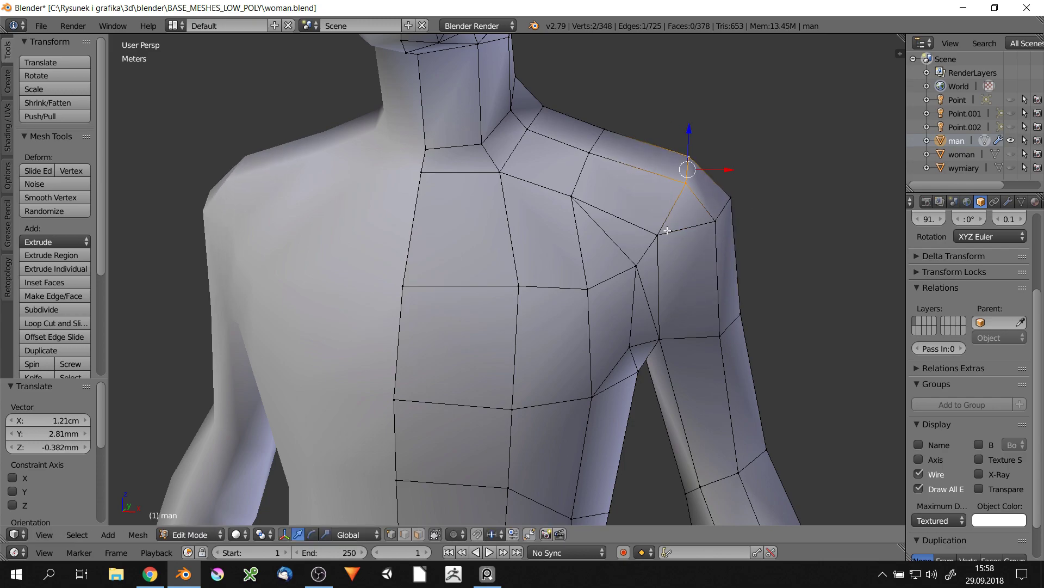
right_click(637, 266)
middle_drag(636, 266, 707, 315)
key(g)
click(721, 330)
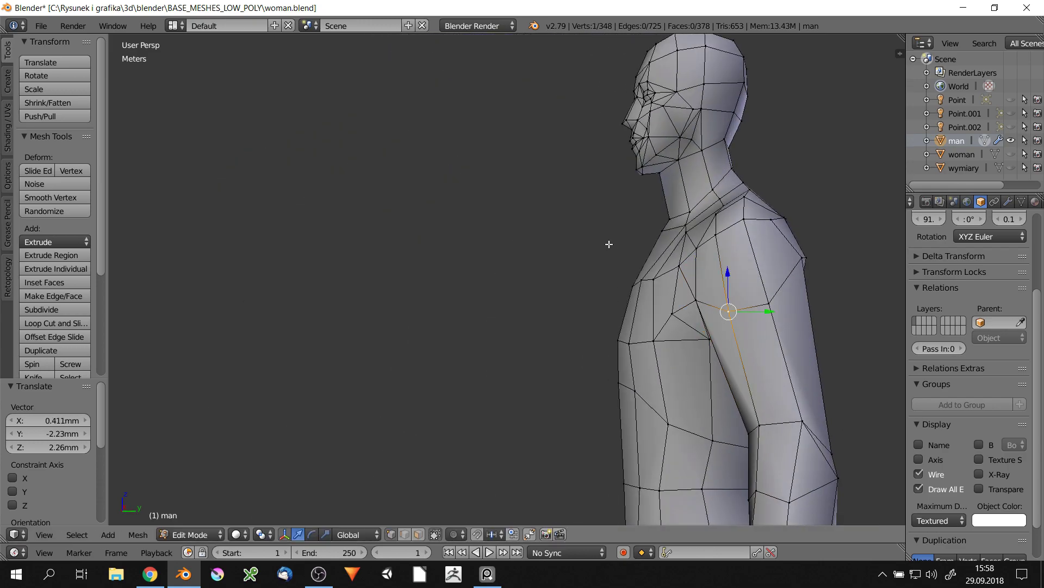
Nudge a chest vertex, delete the chest faces beside the armpit, and fill the gap
mouse_move(609, 244)
middle_down()
mouse_move(647, 305)
mouse_move(642, 407)
middle_up()
key(g)
click(647, 305)
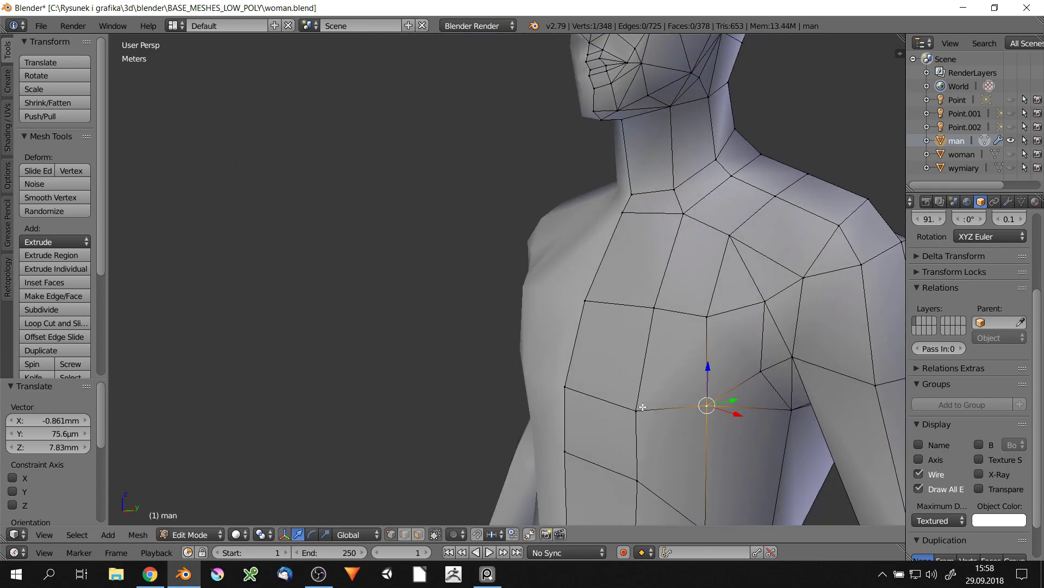
key(x)
click(759, 320)
key(x)
click(707, 412)
right_click(790, 359)
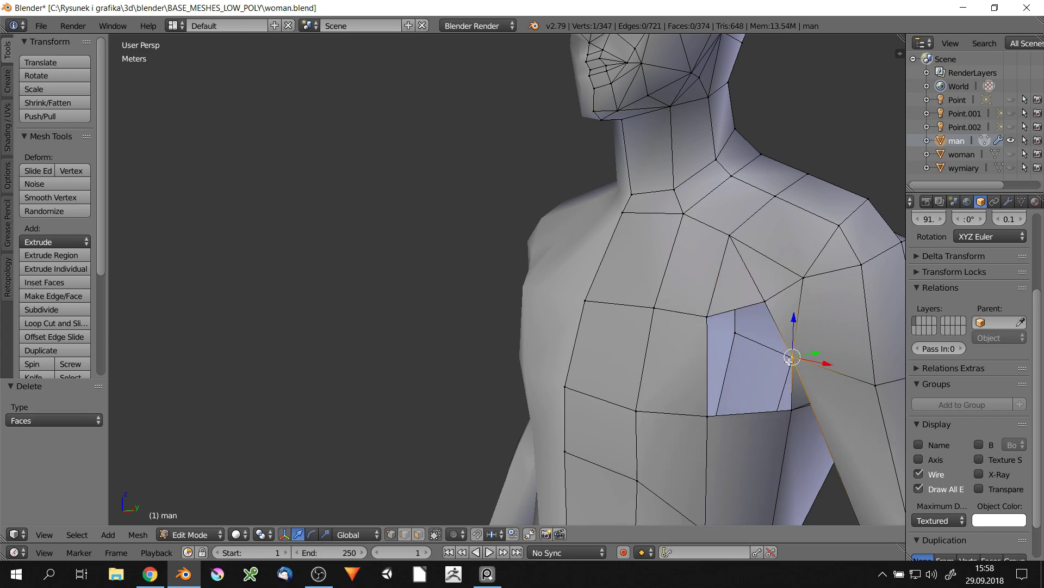
key(f)
Move a torso vertex, switch to Right Ortho view, and select the knee edge loop
scroll(636, 215, down, 8)
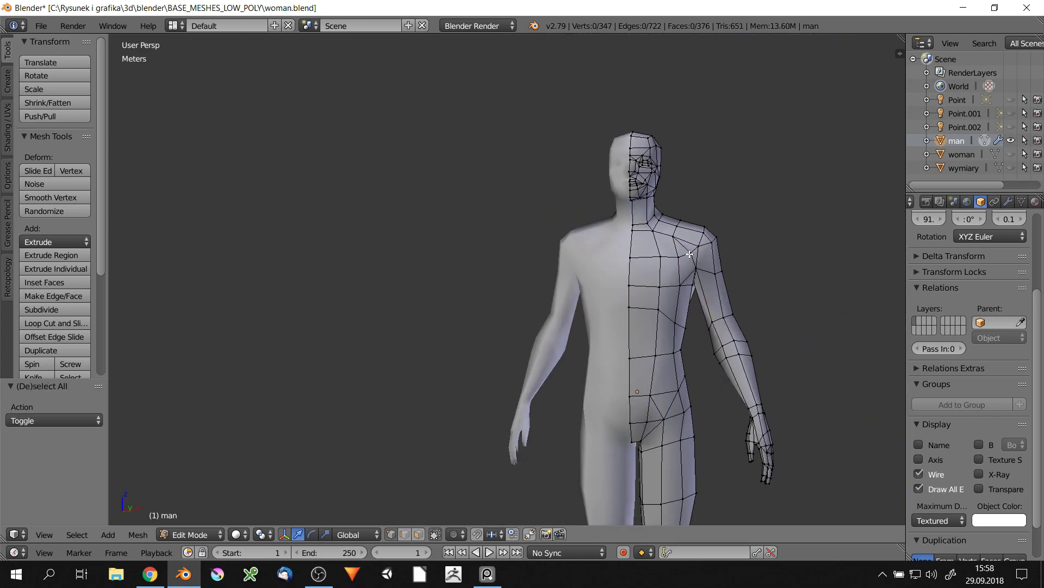
key(a)
mouse_move(636, 215)
middle_down()
mouse_move(655, 250)
mouse_move(628, 218)
middle_up()
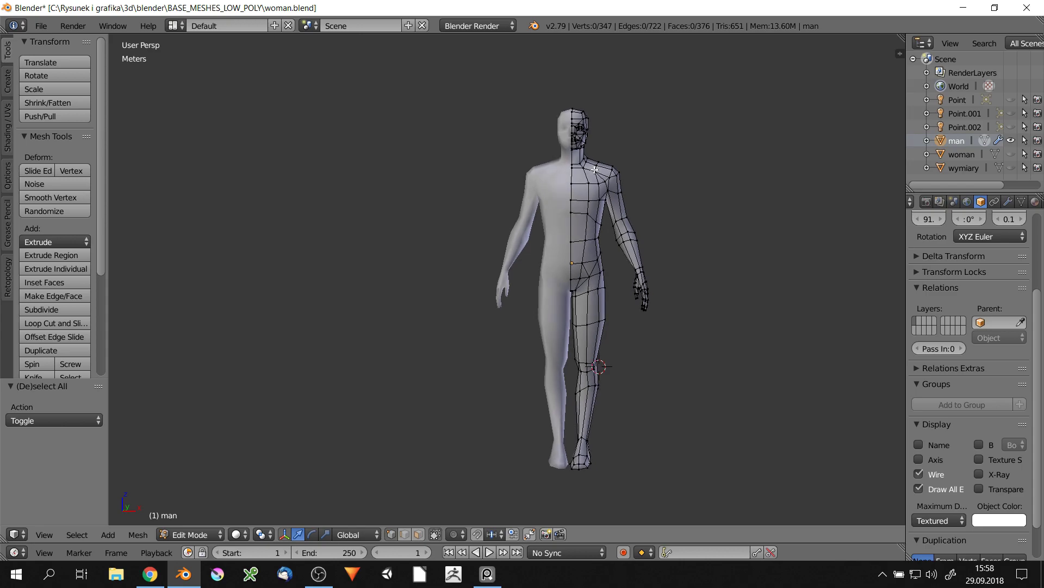
scroll(594, 169, up, 3)
right_click(601, 262)
key(g)
key(q)
click(598, 262)
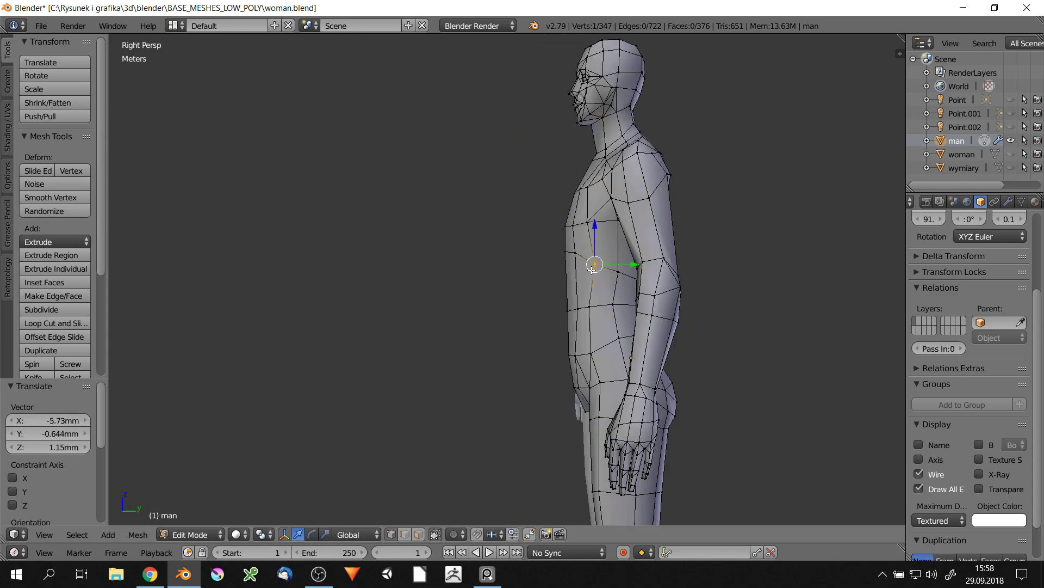
scroll(672, 340, up, 2)
scroll(672, 340, up, 5)
alt+right_click(588, 357)
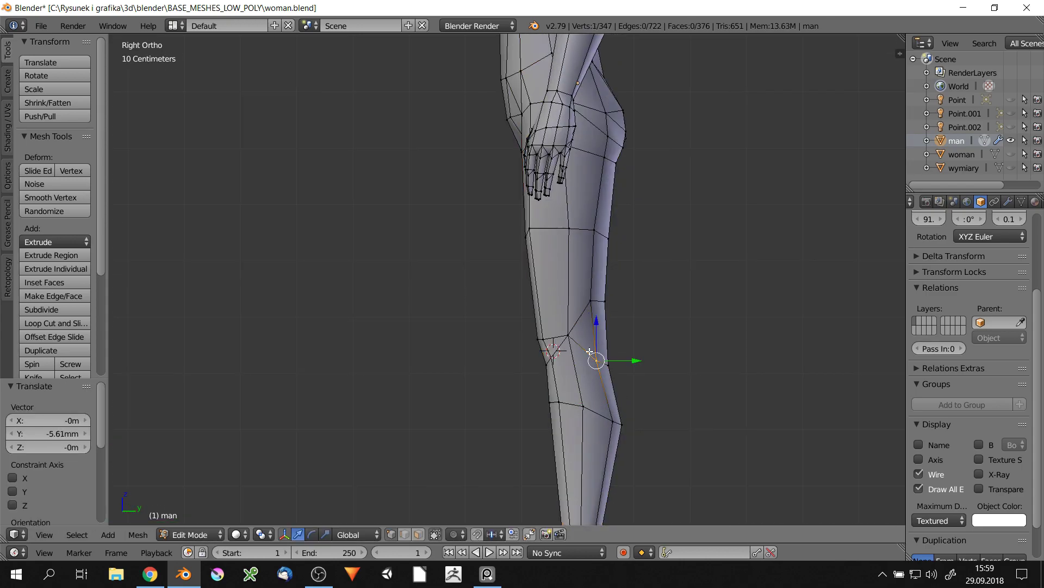
Shift the knee vertices back along the Y axis
key(z)
key(ctrl+KP_Add)
scroll(622, 346, down, 3)
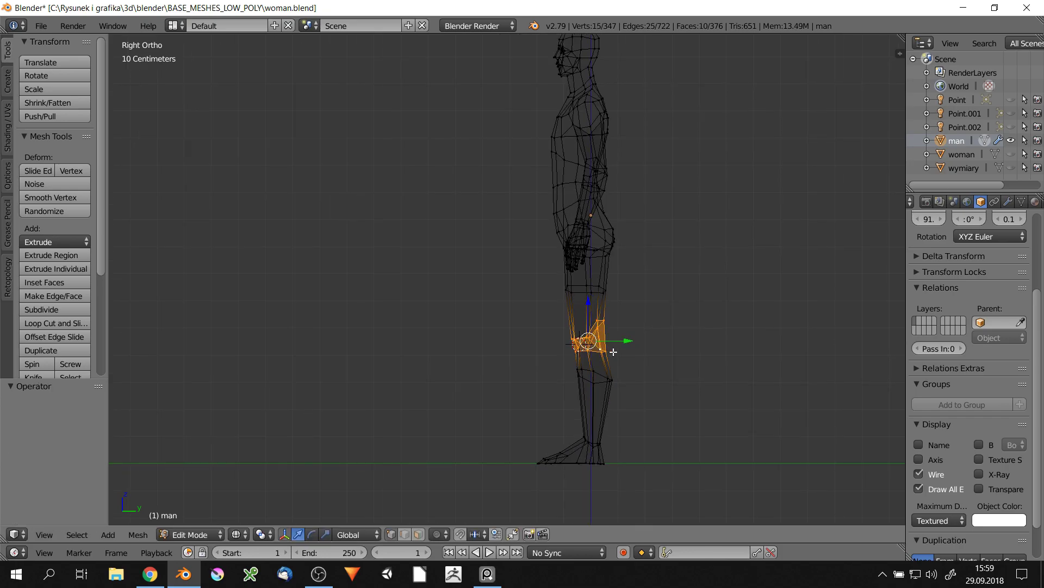
scroll(625, 390, up, 4)
alt+right_click(625, 389)
scroll(620, 140, up, 2)
key(z)
shift+scroll(615, 196, up, 2)
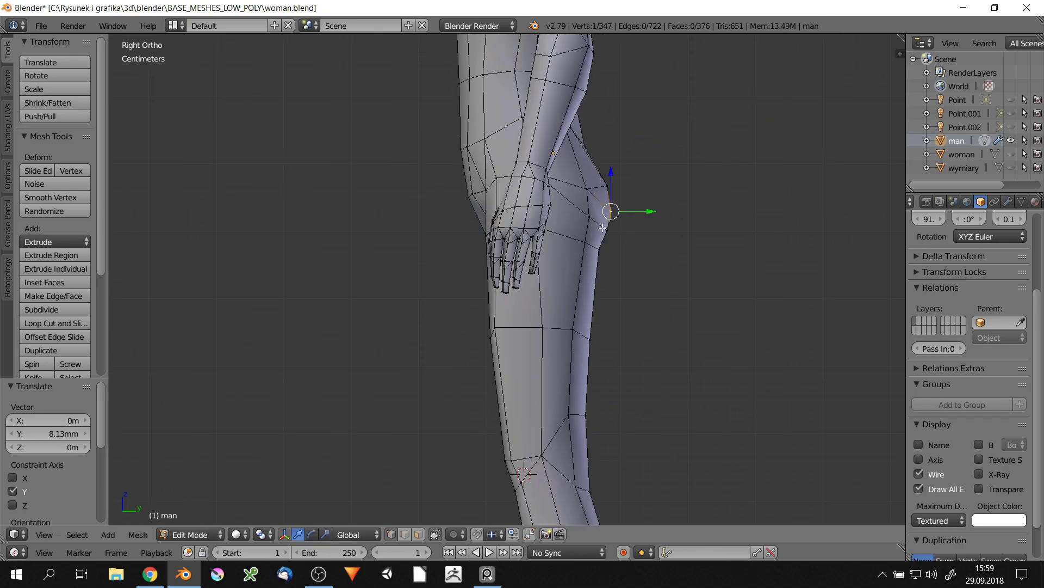
key(g)
key(y)
click(598, 218)
mouse_move(598, 218)
middle_down()
mouse_move(642, 228)
mouse_move(610, 326)
mouse_move(629, 328)
mouse_move(576, 208)
middle_up()
Push the hip vertex out along Y and move the thigh vertex sideways along X
right_click(607, 334)
key(g)
key(y)
click(644, 332)
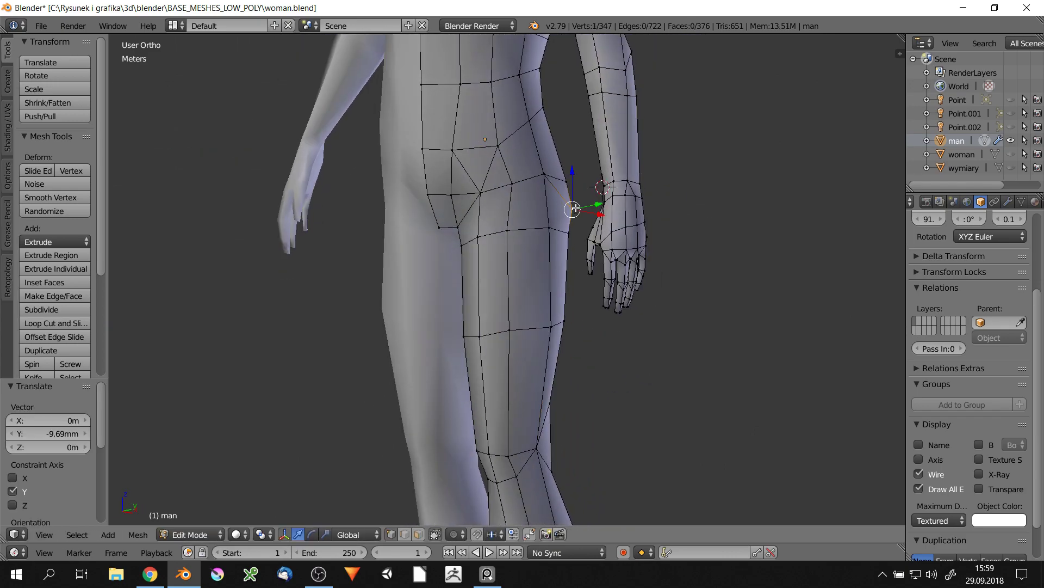
key(g)
key(x)
mouse_move(460, 244)
middle_down()
mouse_move(512, 255)
mouse_move(539, 321)
middle_up()
click(543, 324)
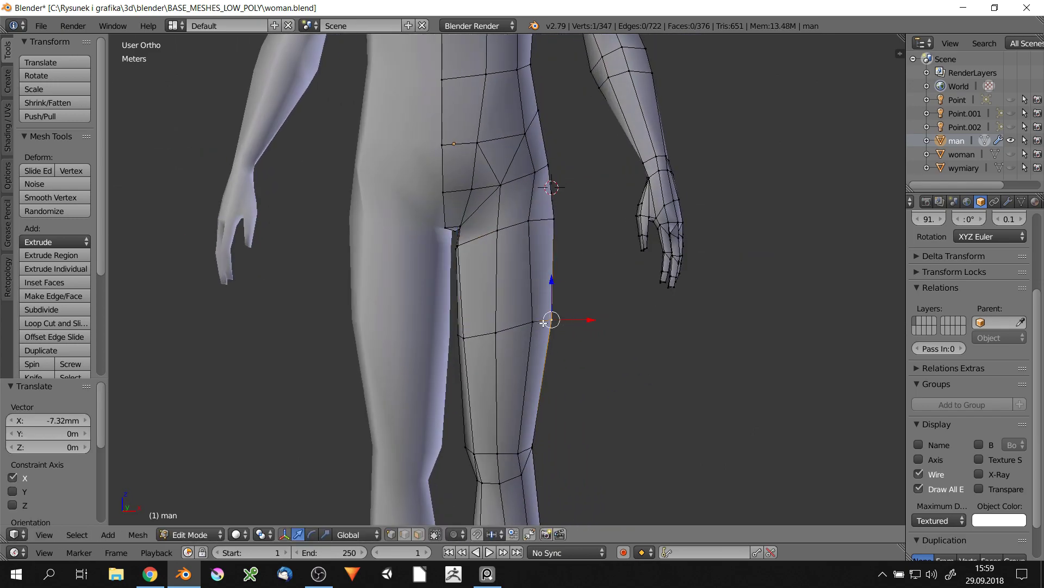
click(532, 323)
scroll(533, 323, down, 5)
scroll(483, 167, up, 5)
From the back view, adjust a shoulder vertex and a hip vertex
key(ctrl+KP_1)
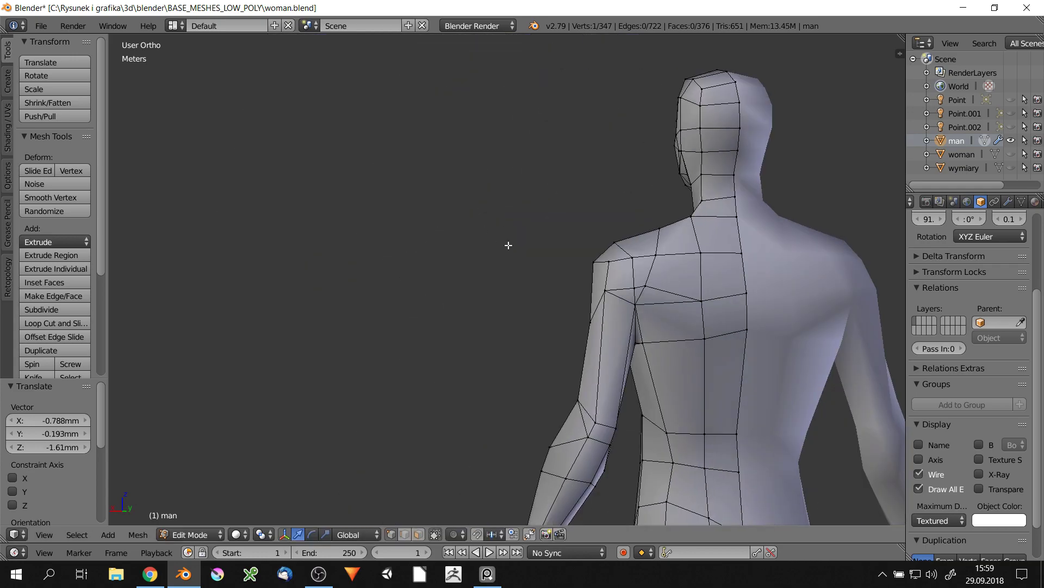
right_click(639, 227)
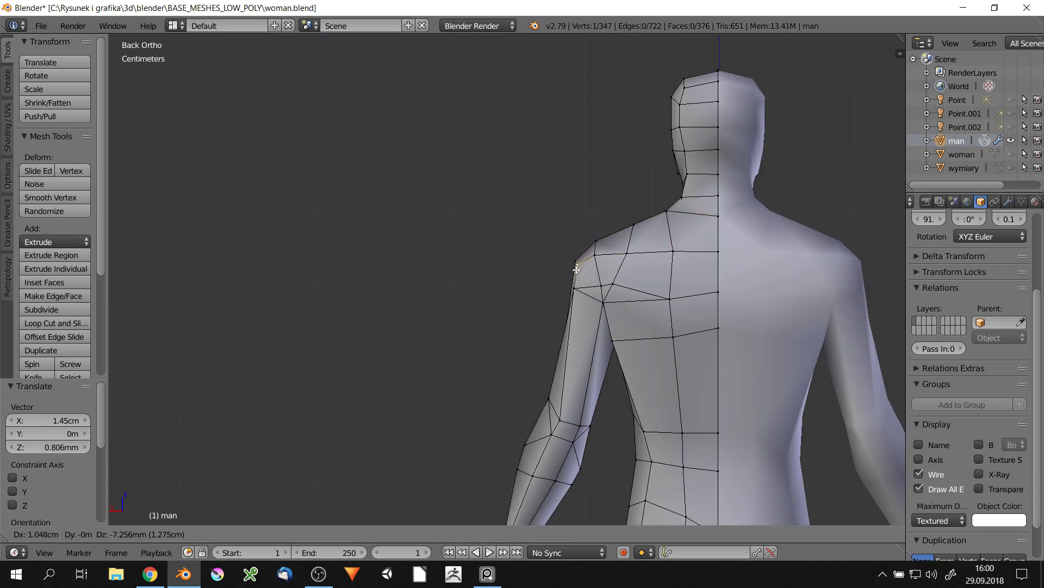
scroll(628, 295, down, 2)
right_click(621, 336)
click(582, 354)
scroll(564, 245, up, 2)
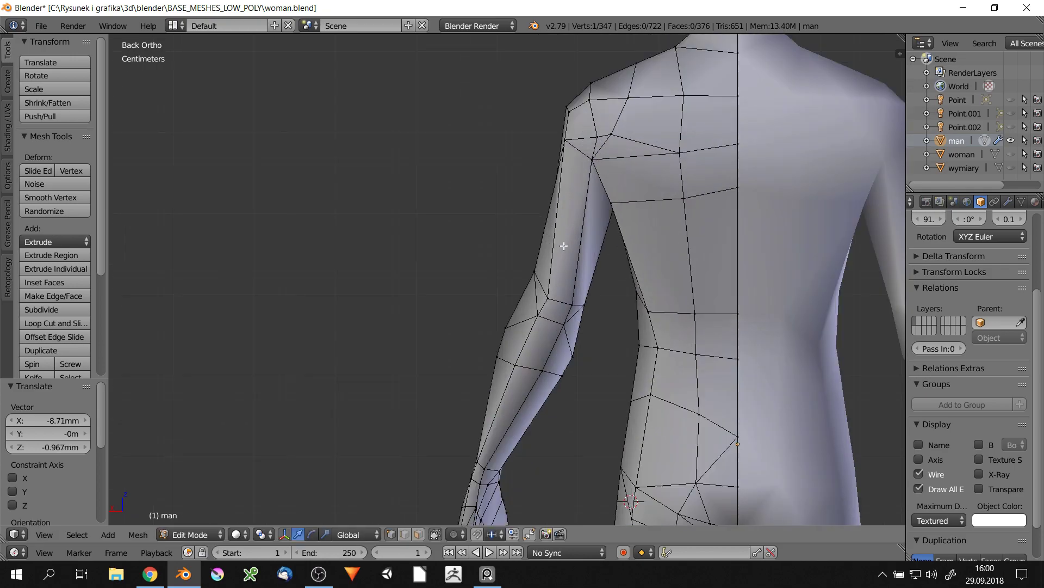
mouse_move(538, 370)
middle_down()
mouse_move(524, 233)
mouse_move(490, 253)
mouse_move(432, 188)
mouse_move(539, 158)
middle_up()
Add an upper-arm edge loop scaled to 0.861 and move the shoulder vertex pair
key(ctrl+r)
click(521, 262)
key(s)
right_click(524, 233)
key(g)
click(501, 255)
click(501, 244)
Merge the two selected shoulder vertices into one
shift+right_click(479, 227)
key(alt+m)
click(475, 231)
Nudge a torso vertex and a shoulder vertex to reshape the man's upper body
key(g)
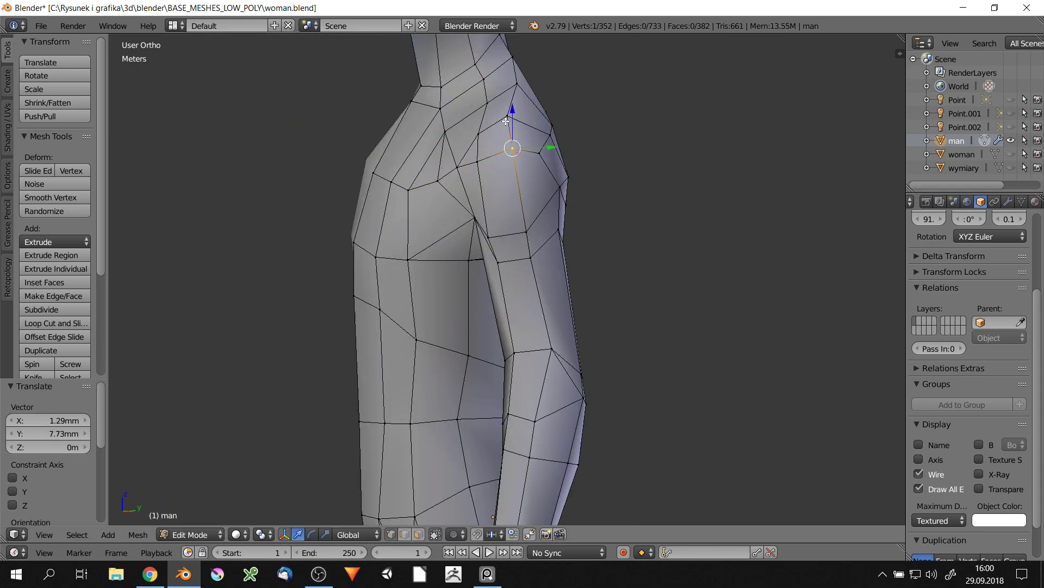
click(506, 121)
scroll(495, 220, down, 2)
mouse_move(506, 121)
middle_down()
mouse_move(495, 221)
mouse_move(458, 225)
middle_up()
scroll(495, 220, up, 3)
key(g)
click(508, 234)
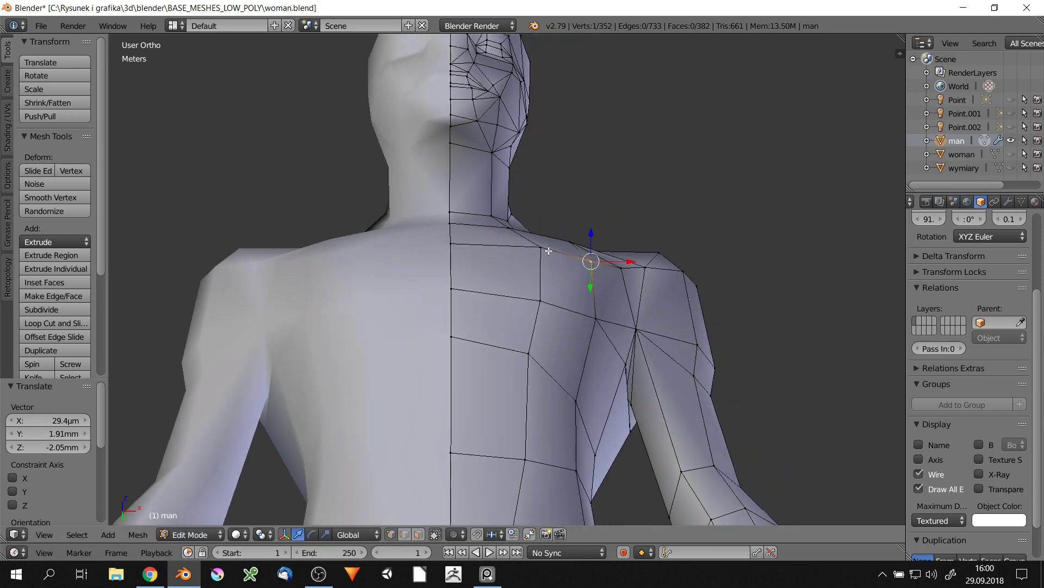
Adjust another shoulder vertex and a hip-side vertex, checking the side profile
key(g)
click(549, 251)
scroll(549, 250, down, 4)
middle_drag(548, 250, 538, 217)
scroll(539, 217, up, 5)
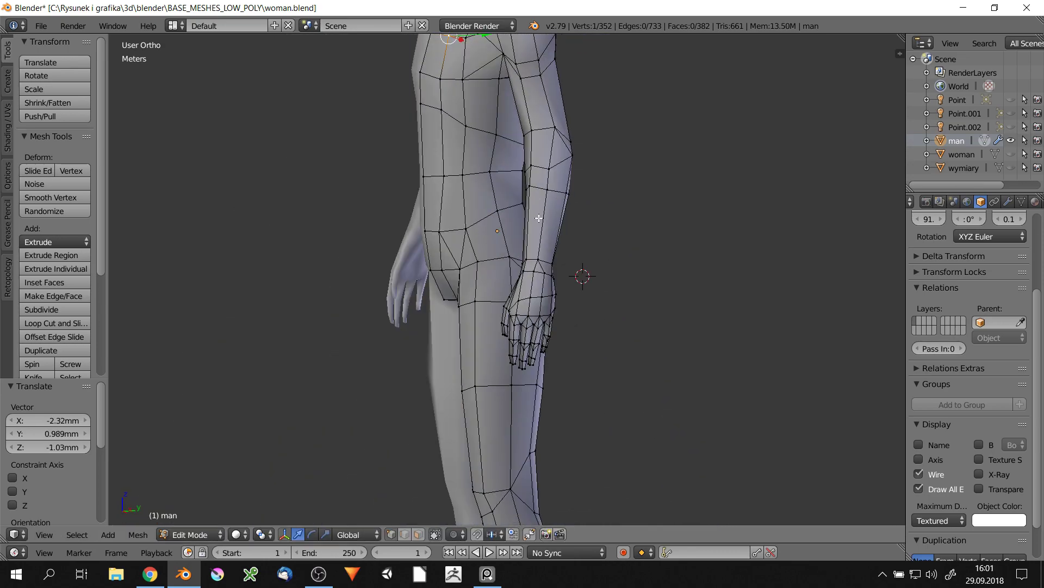
key(g)
click(538, 217)
scroll(547, 195, up, 2)
click(510, 224)
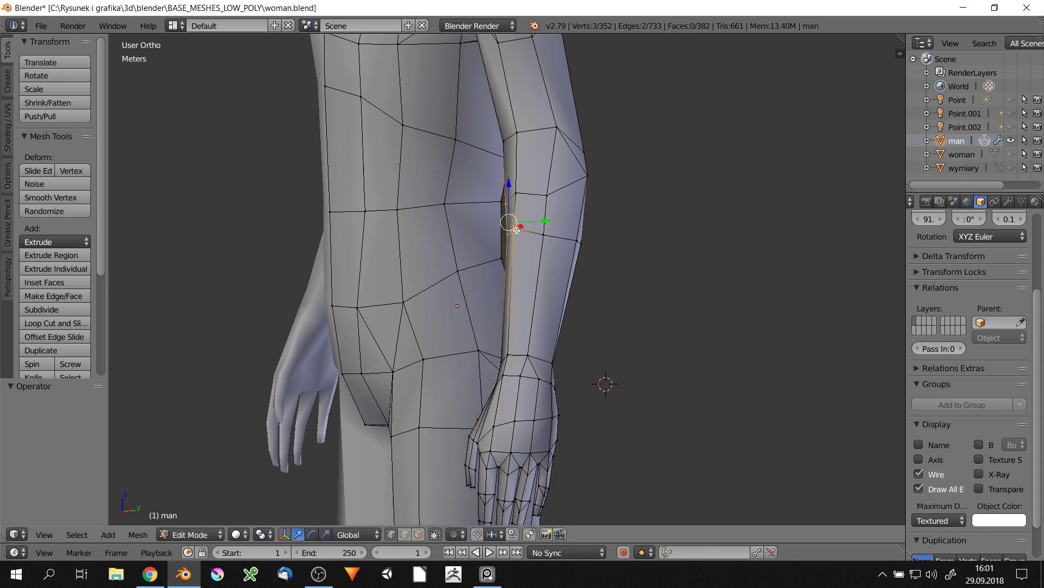
Reposition the upper-arm vertices to refine the arm shape
key(g)
click(516, 206)
scroll(544, 218, down, 5)
scroll(558, 229, up, 4)
scroll(559, 229, up, 1)
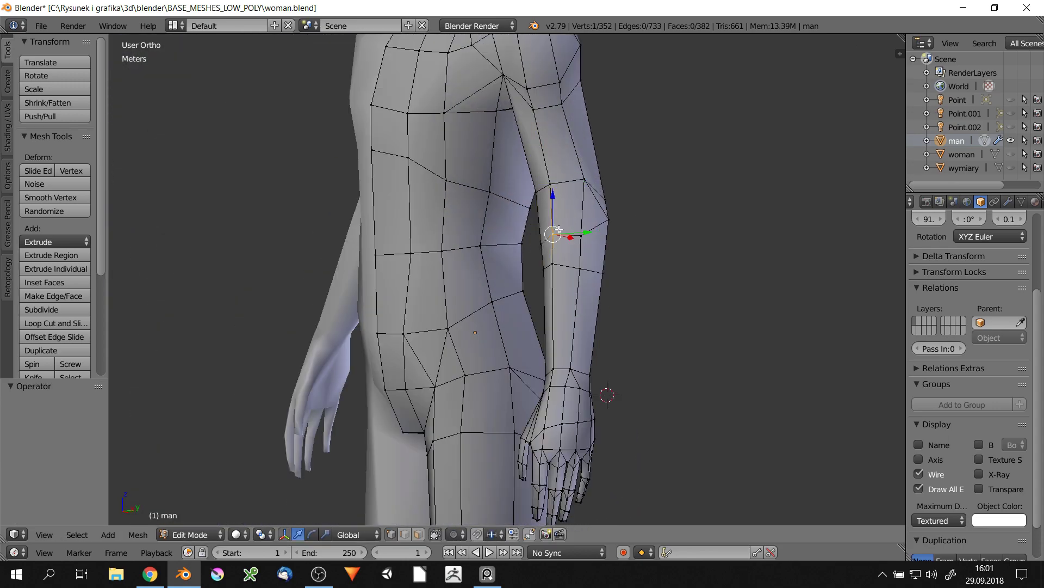
key(g)
click(560, 231)
scroll(555, 228, down, 3)
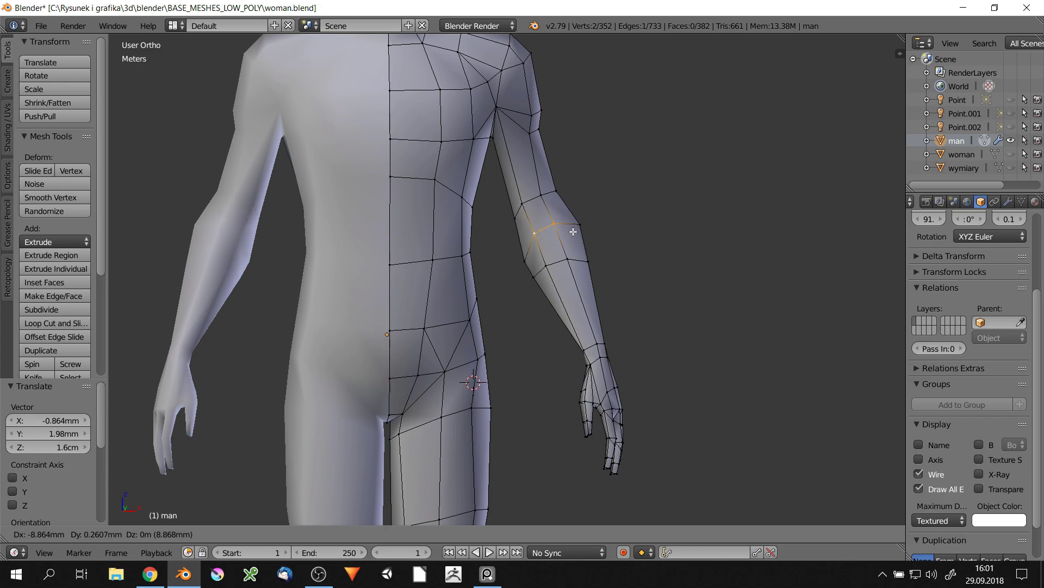
click(573, 232)
scroll(544, 218, down, 3)
scroll(533, 201, up, 3)
Shift a waist vertex on the back of the torso
click(532, 205)
mouse_move(533, 201)
middle_down()
mouse_move(493, 292)
mouse_move(500, 254)
middle_up()
scroll(493, 292, up, 2)
key(g)
click(490, 322)
scroll(491, 322, down, 2)
scroll(500, 254, up, 2)
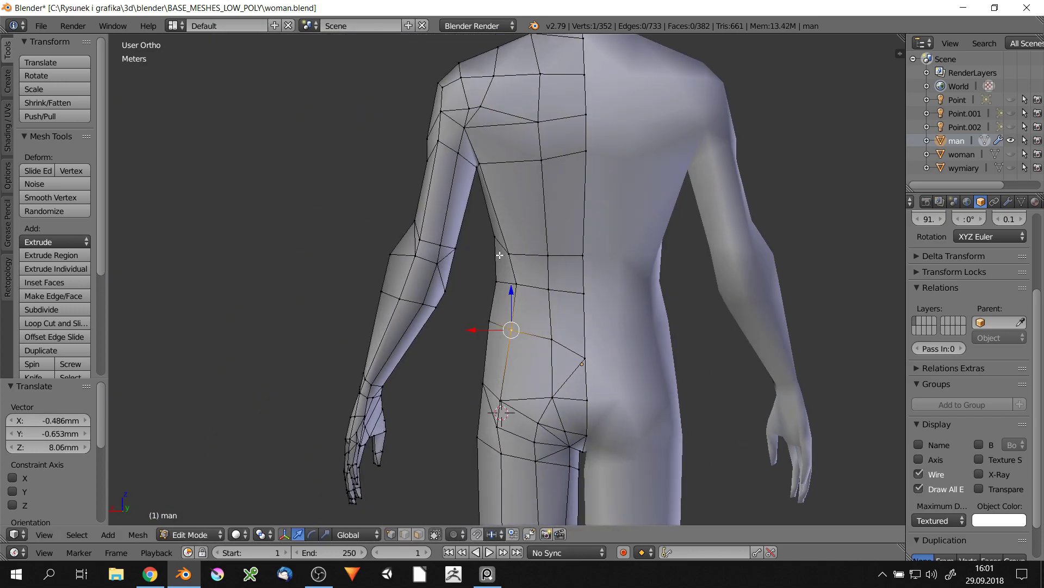
scroll(557, 338, down, 3)
mouse_move(558, 338)
middle_down()
mouse_move(583, 233)
mouse_move(580, 195)
middle_up()
Move an arm vertex along X, then lasso-select the whole forearm and hand in X-ray
key(g)
key(x)
click(584, 233)
scroll(584, 233, down, 2)
scroll(584, 234, up, 2)
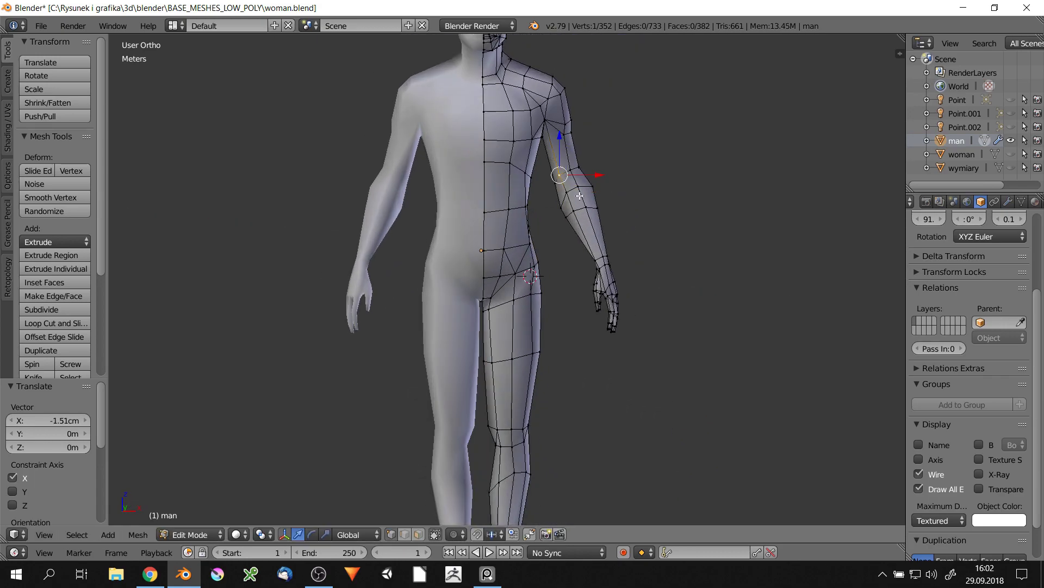
key(z)
ctrl+drag(631, 152, 604, 270)
key(z)
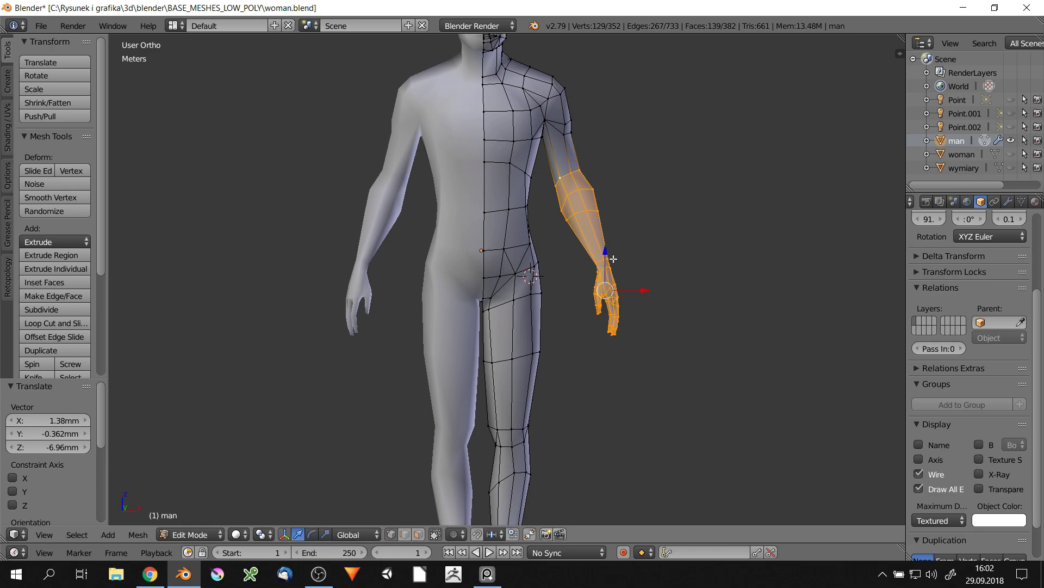
Widen the edge loop around the thigh by scaling it to 1.034
scroll(614, 259, down, 2)
middle_drag(614, 259, 577, 245)
scroll(577, 245, up, 4)
alt+click(555, 275)
key(s)
click(569, 244)
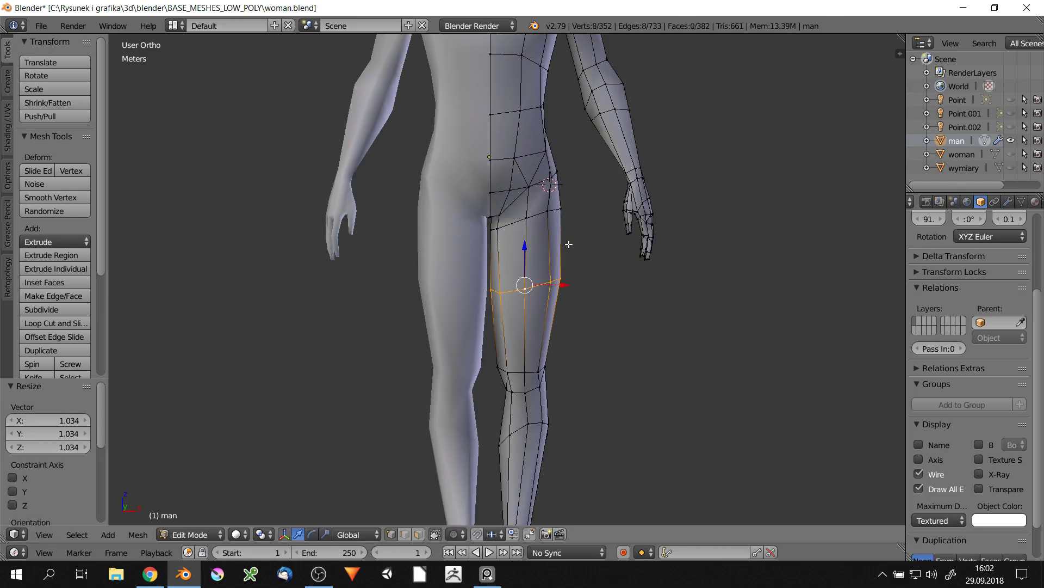
scroll(563, 195, down, 5)
scroll(489, 161, up, 6)
Move a waist vertex along the X axis
right_click(488, 160)
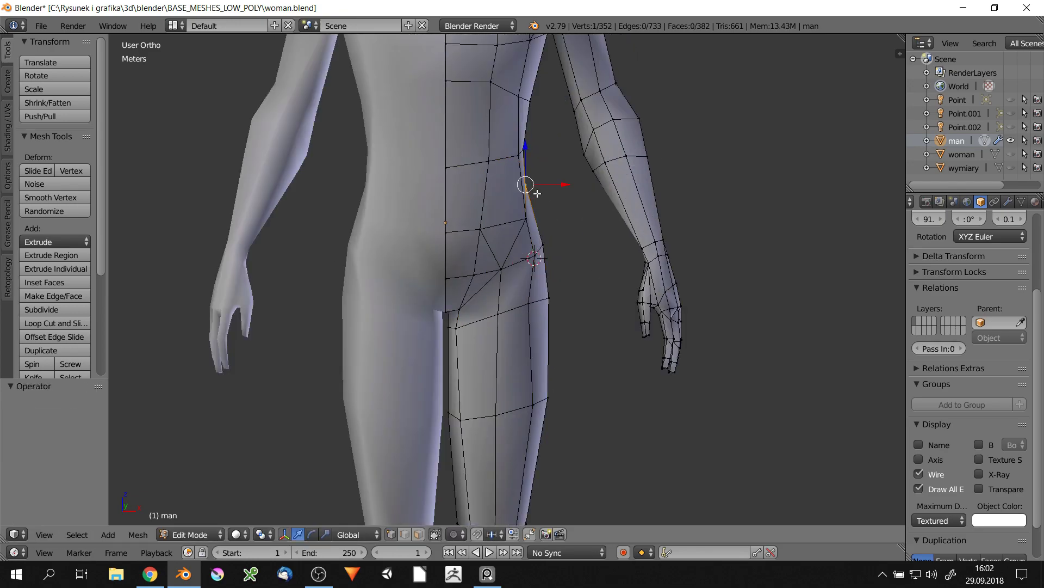
key(g)
key(x)
click(523, 148)
scroll(535, 105, down, 3)
scroll(534, 104, down, 2)
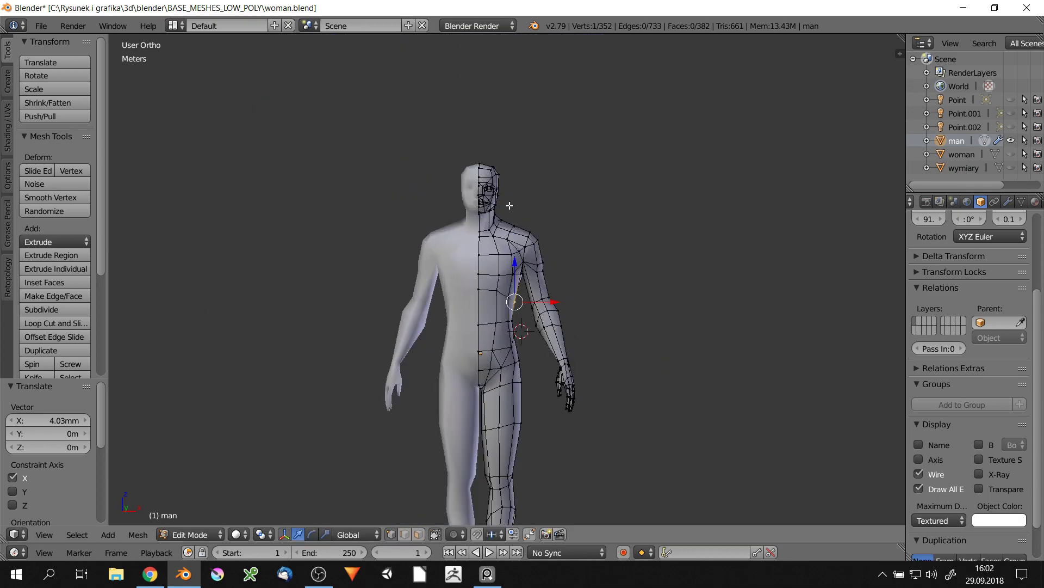
scroll(498, 212, up, 6)
Adjust a neck vertex using the side view (numpad 3)
right_click(445, 292)
scroll(456, 258, up, 1)
key(KP_3)
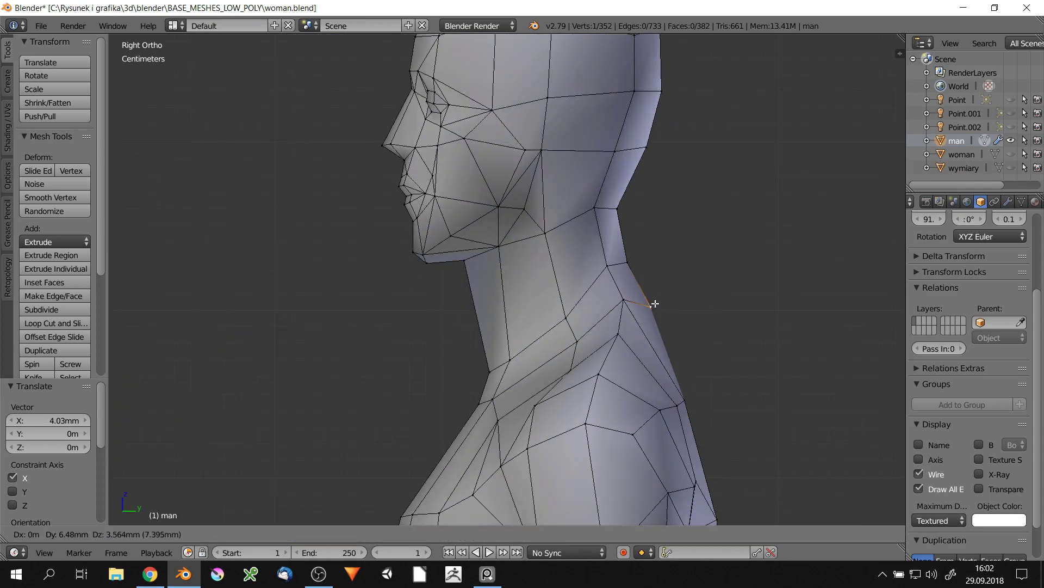
click(655, 303)
scroll(669, 348, down, 2)
mouse_move(669, 348)
middle_down()
mouse_move(684, 397)
mouse_move(626, 388)
middle_up()
scroll(683, 390, down, 1)
Move a vertex along Y, adjust a shoulder vertex, and show the N sidebar
key(g)
key(y)
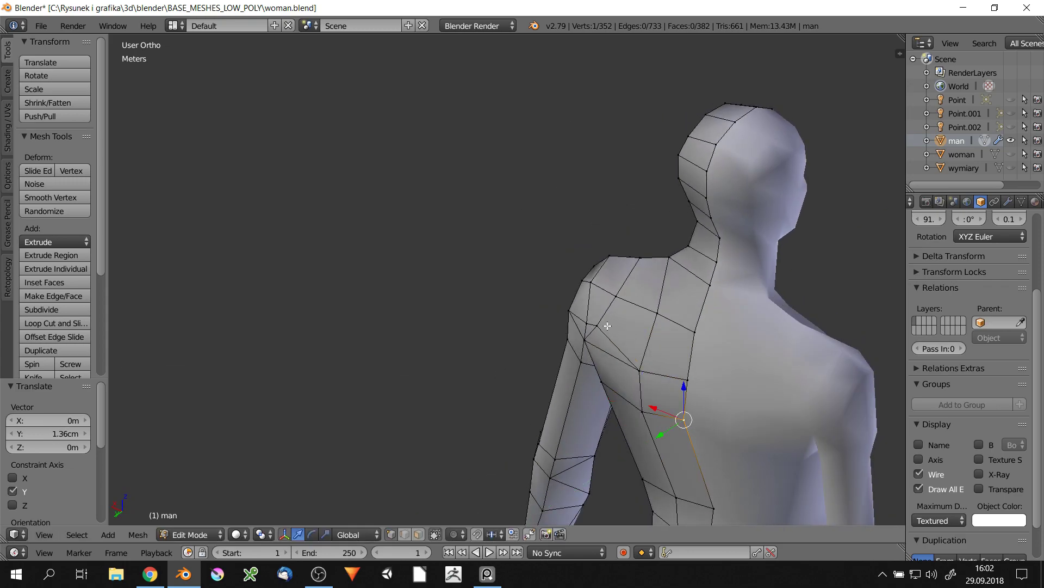
middle_drag(608, 325, 588, 218)
key(g)
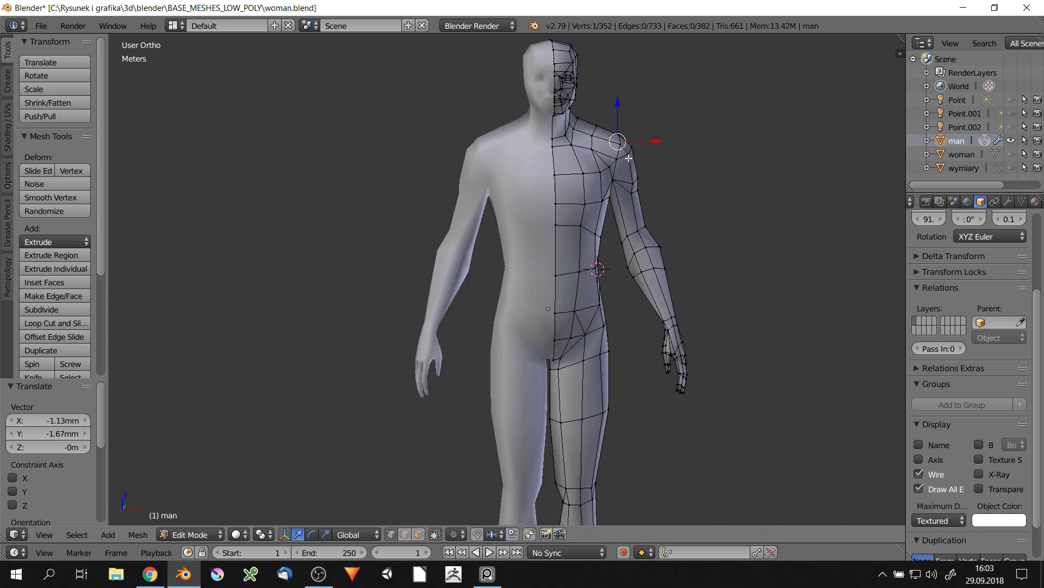
key(n)
scroll(588, 217, down, 2)
scroll(583, 201, up, 3)
Nudge knee, hip, torso and back vertices toward a more masculine leg and back
scroll(583, 201, down, 2)
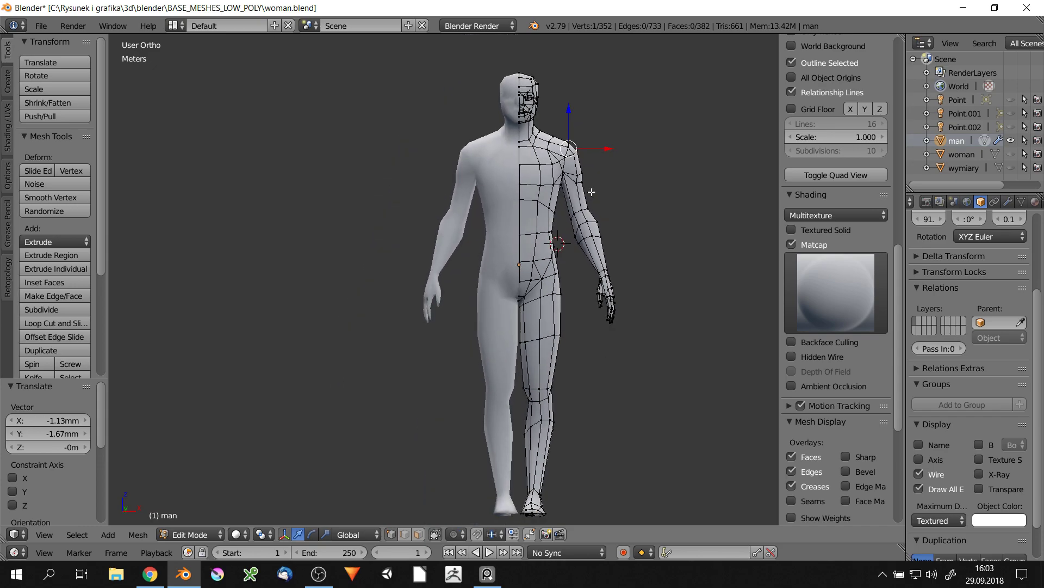
key(z)
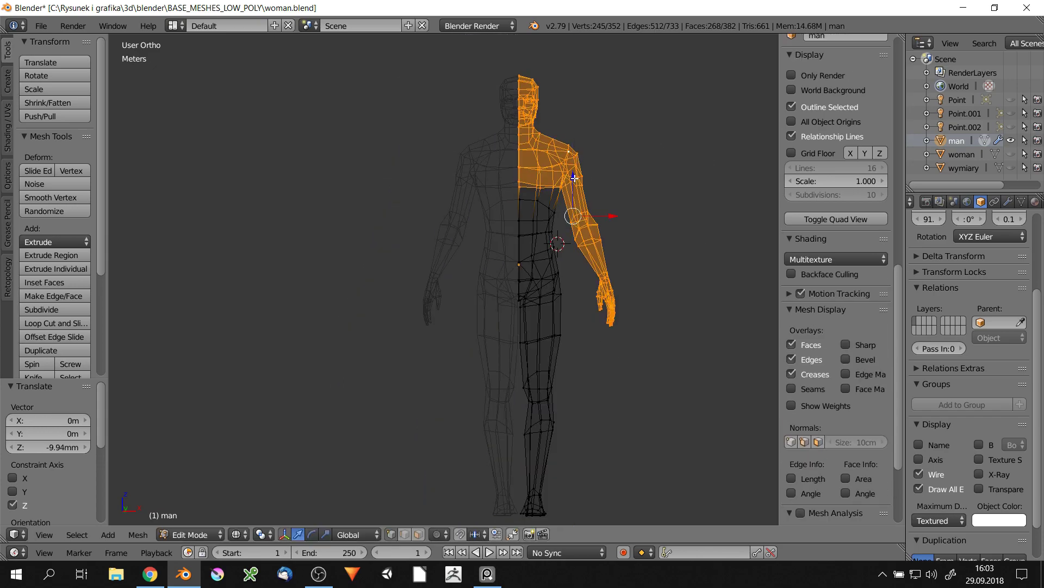
key(z)
middle_drag(574, 178, 601, 198)
scroll(602, 217, up, 4)
right_click(613, 374)
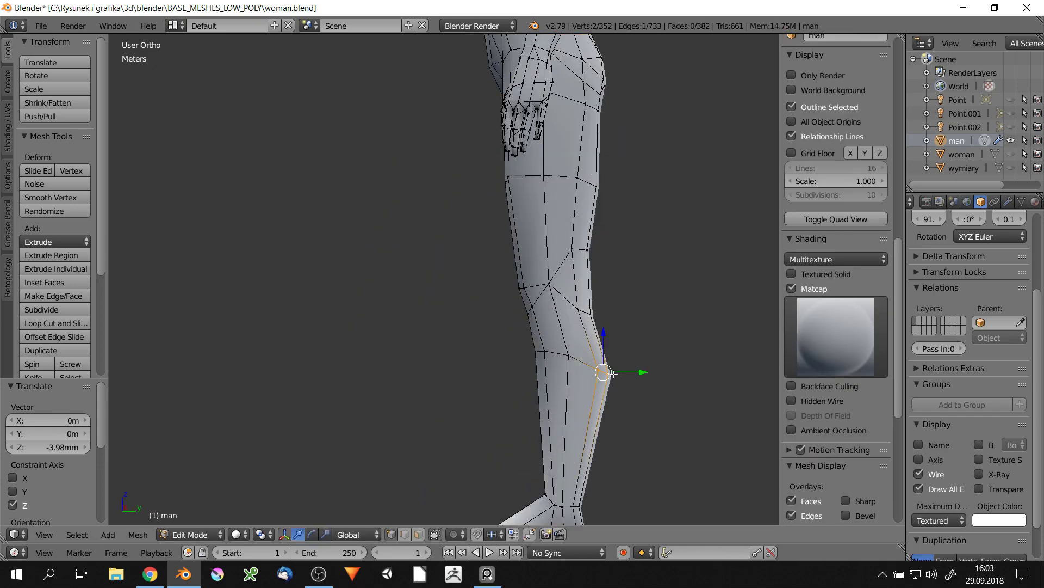
scroll(613, 374, down, 4)
scroll(554, 284, up, 5)
shift+right_click(554, 284)
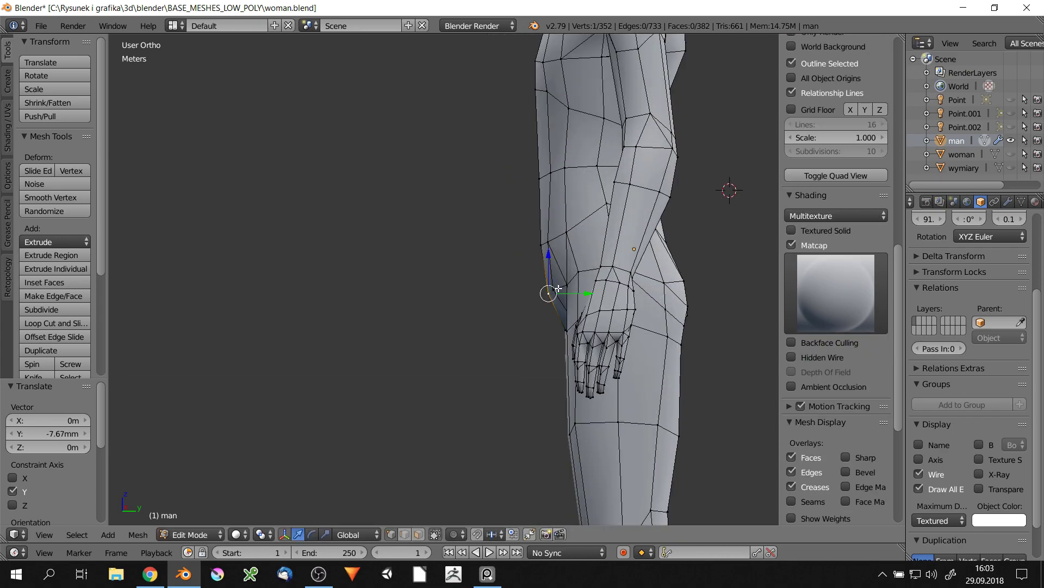
click(597, 260)
right_click(670, 429)
scroll(644, 216, down, 4)
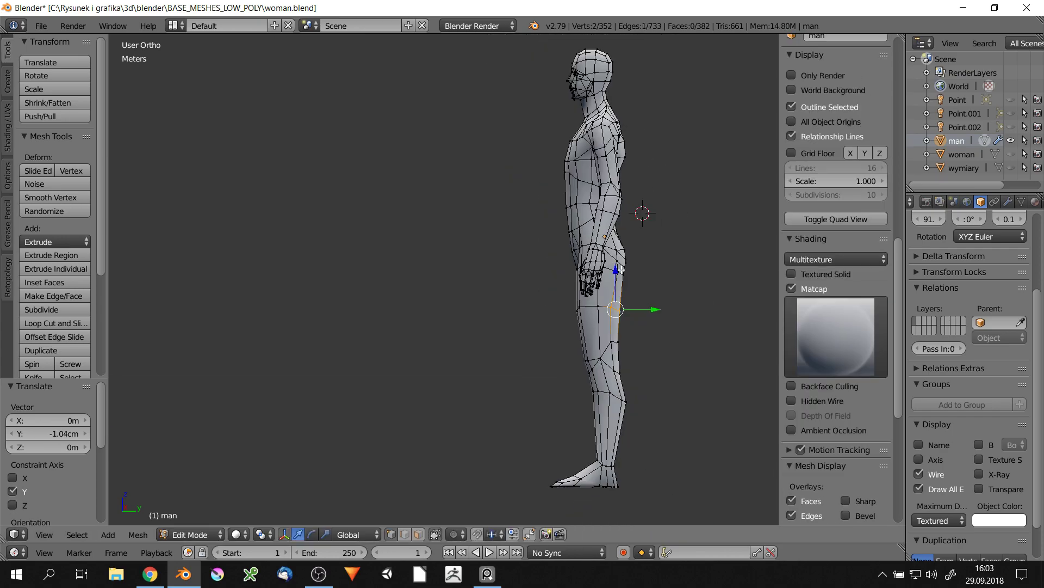
scroll(592, 246, up, 4)
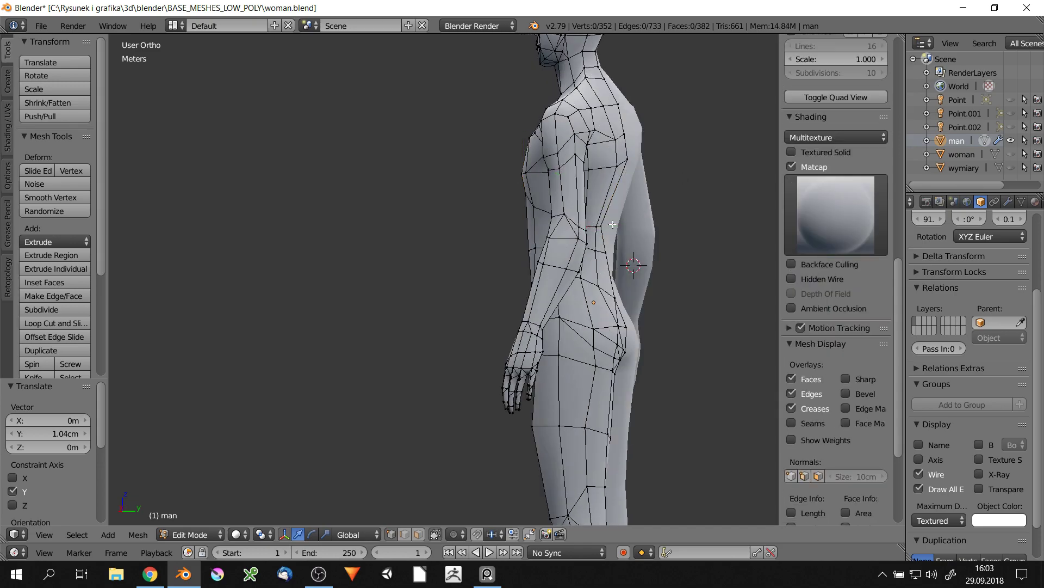
right_click(601, 187)
middle_drag(601, 186, 599, 217)
Turn off drawing all edges in the man object's viewport display settings
key(Tab)
key(a)
scroll(631, 262, down, 5)
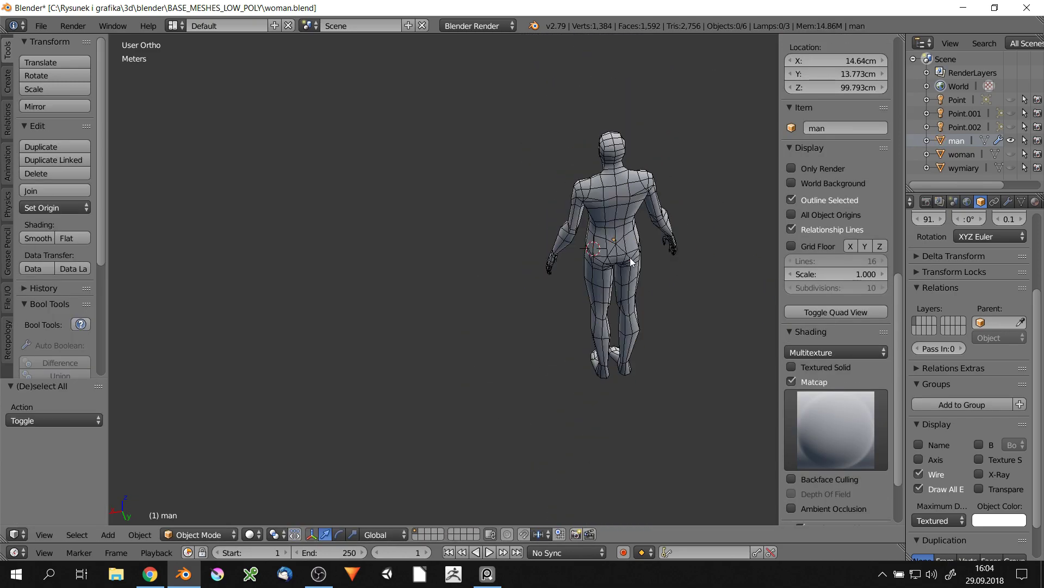
click(967, 201)
click(810, 148)
click(1022, 202)
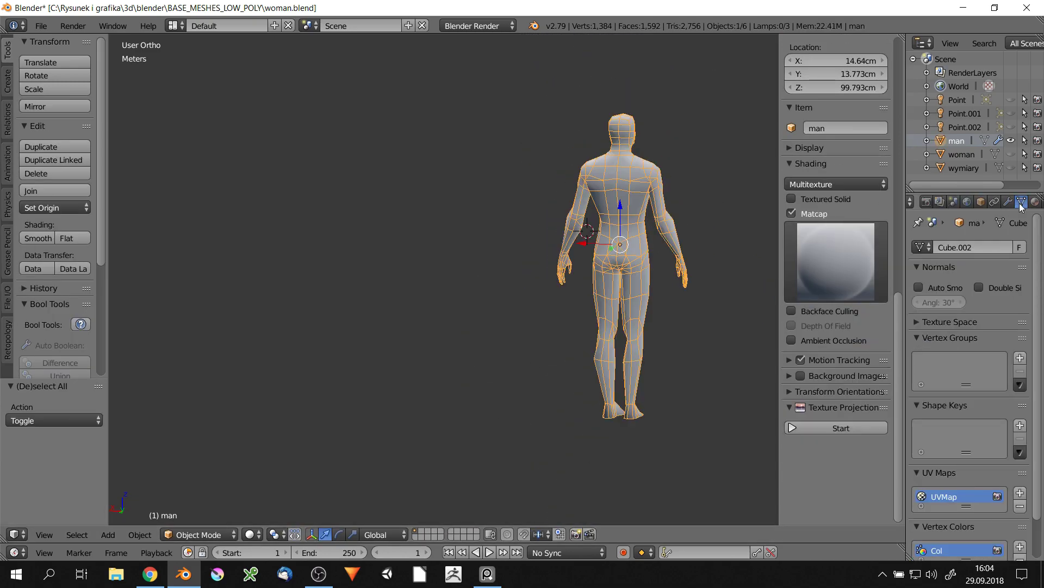
click(980, 202)
click(993, 202)
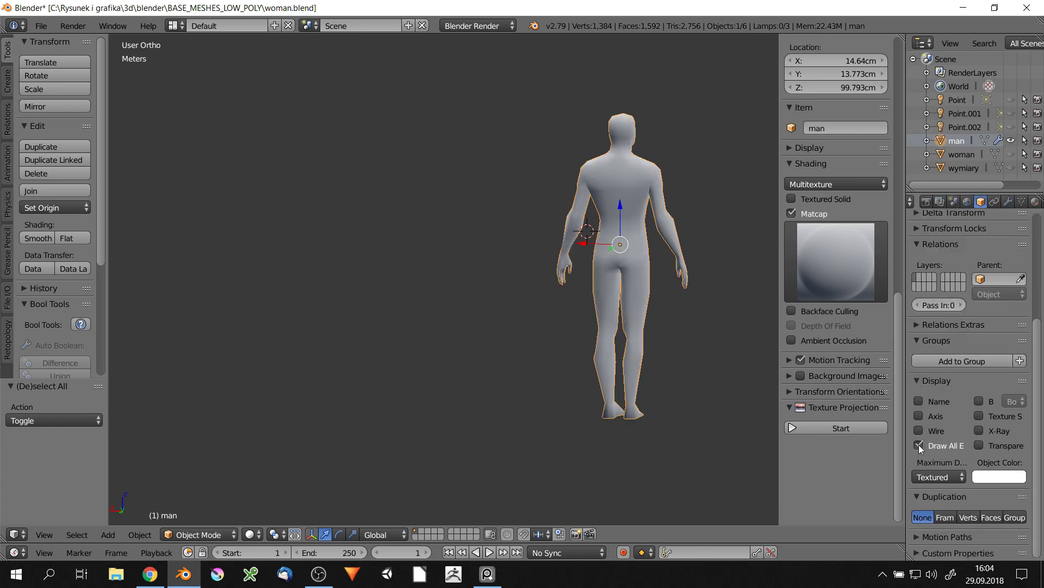
click(918, 445)
scroll(644, 275, up, 4)
scroll(644, 276, up, 3)
Shift a hip vertex along X and adjust knee and back vertices
key(Tab)
key(g)
key(x)
click(553, 293)
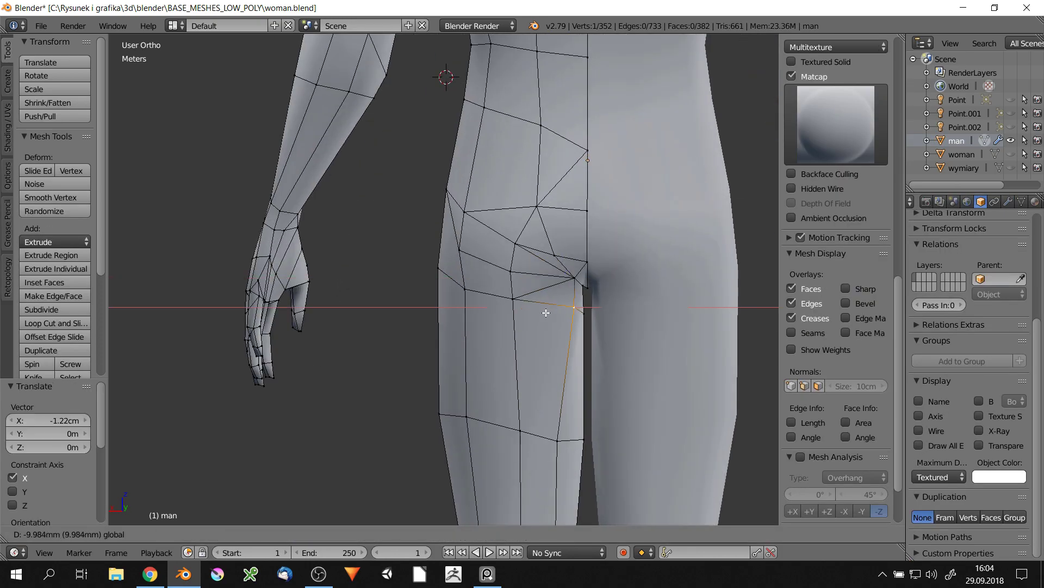
click(546, 313)
scroll(547, 313, down, 3)
scroll(551, 269, up, 4)
right_click(577, 276)
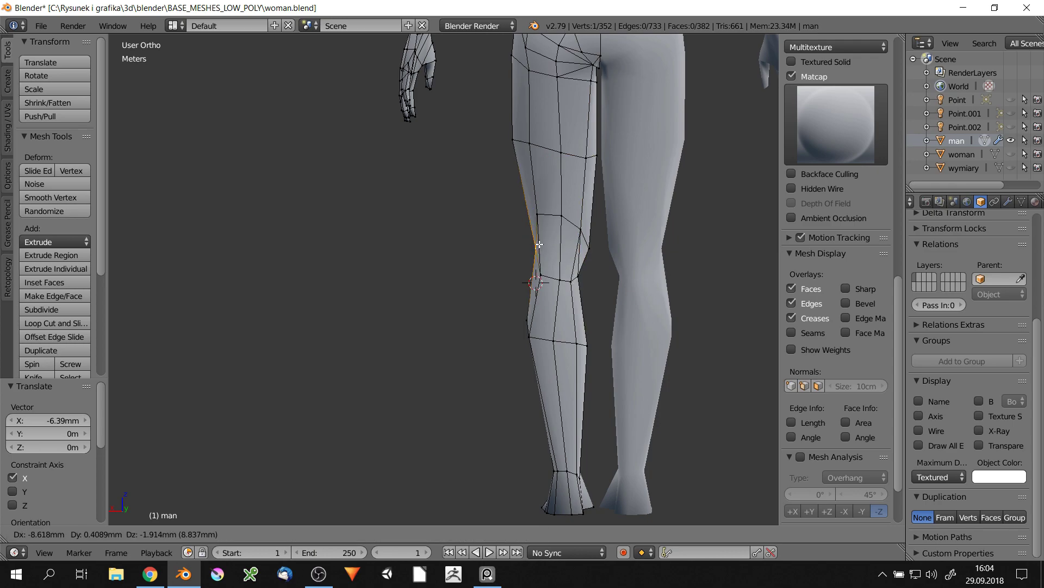
scroll(550, 277, down, 4)
scroll(491, 202, up, 5)
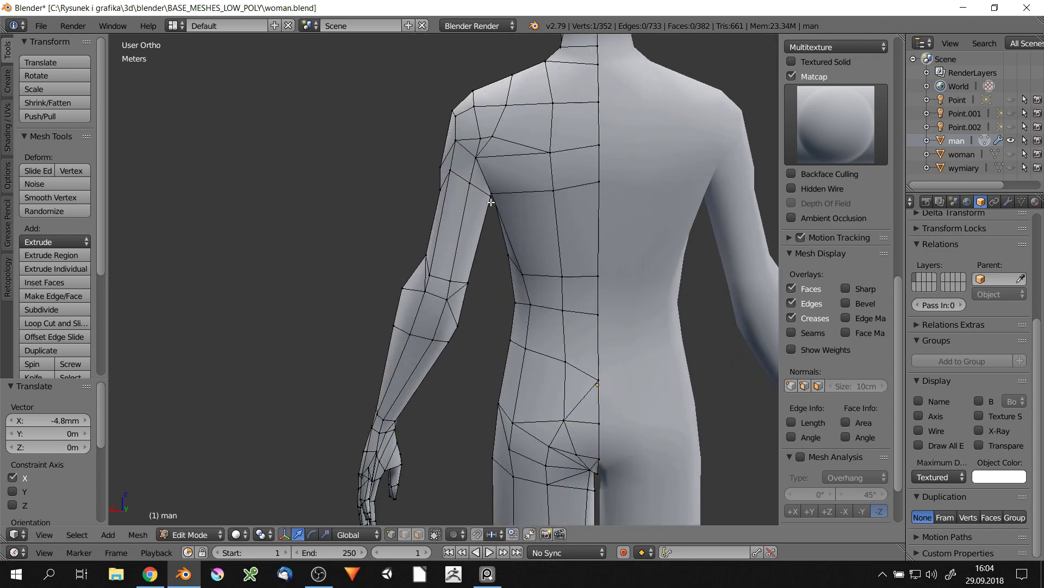
click(385, 254)
Select the whole connected hand, scale it, and rotate it around Z
middle_drag(413, 217, 544, 196)
scroll(544, 196, down, 3)
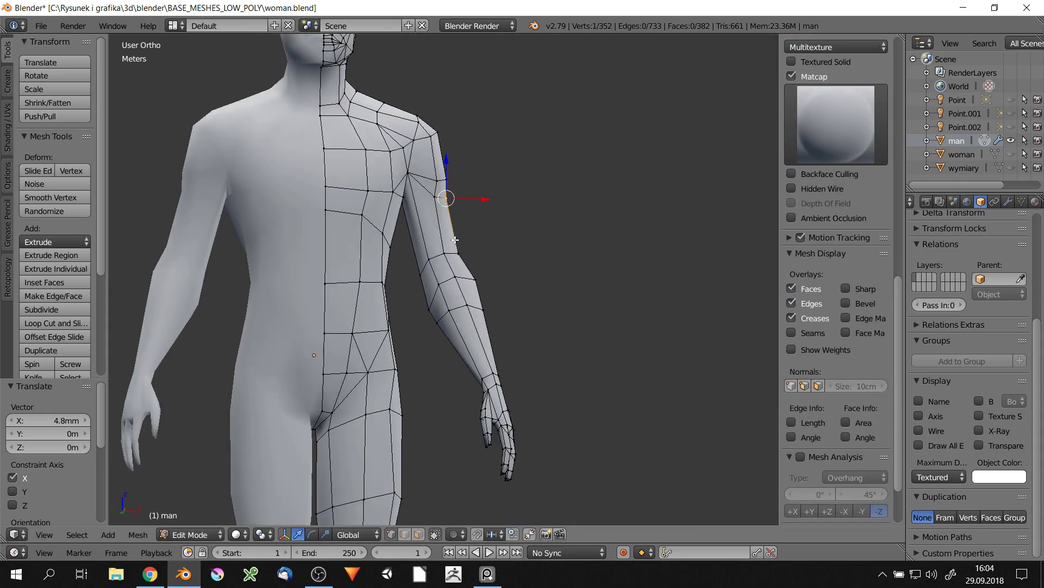
scroll(545, 196, down, 2)
middle_drag(487, 211, 587, 249)
scroll(587, 249, up, 3)
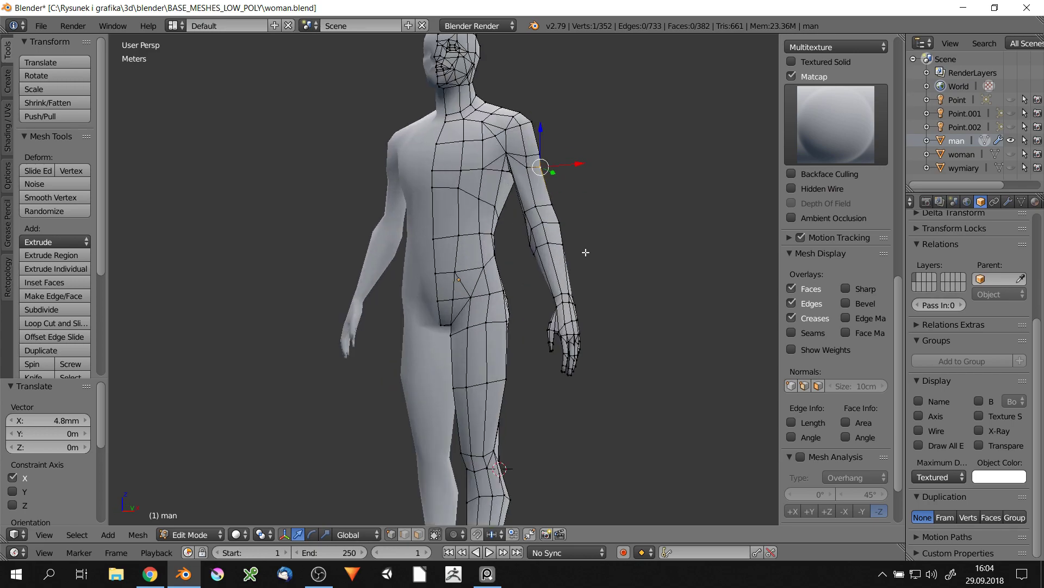
key(z)
key(l)
key(s)
key(r)
key(z)
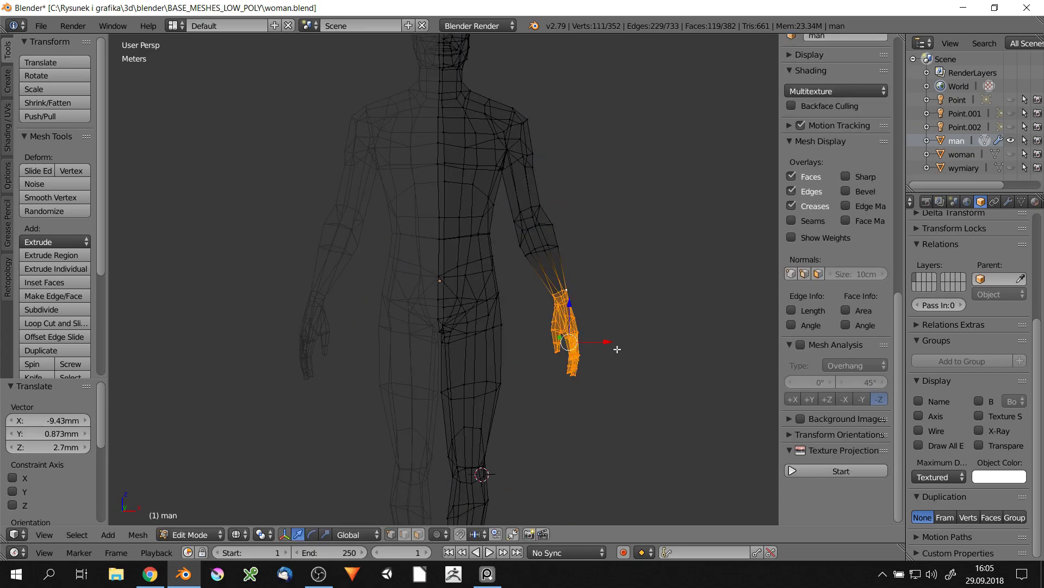
key(z)
key(a)
Move a neck vertex to reshape the neck
middle_drag(617, 349, 601, 167)
scroll(602, 167, up, 4)
right_click(546, 178)
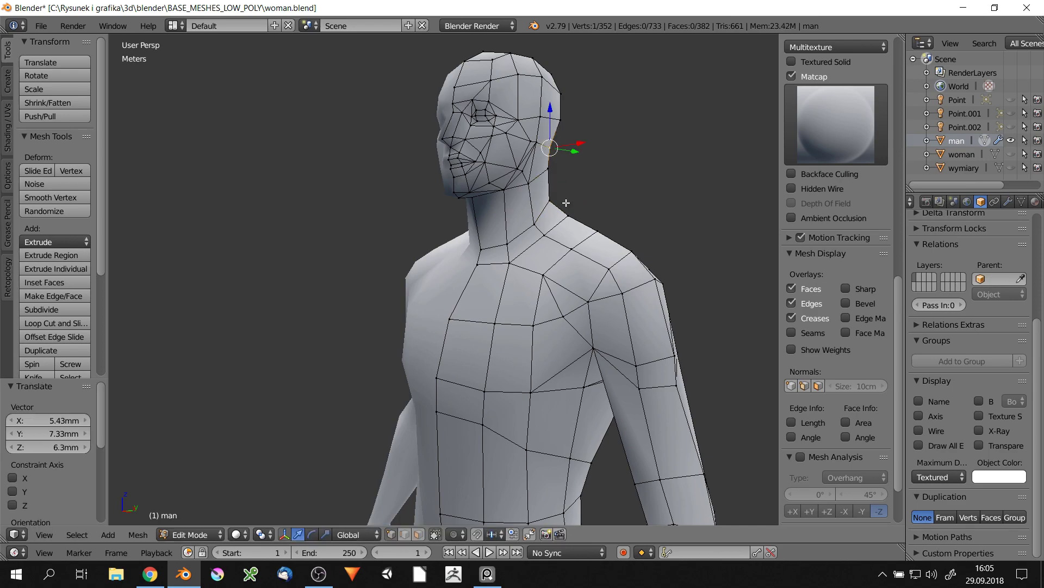
key(g)
click(569, 206)
Select the connected half of the head and shift it sideways
middle_drag(569, 206, 573, 165)
scroll(576, 179, down, 3)
scroll(577, 179, up, 3)
key(z)
key(ctrl+l)
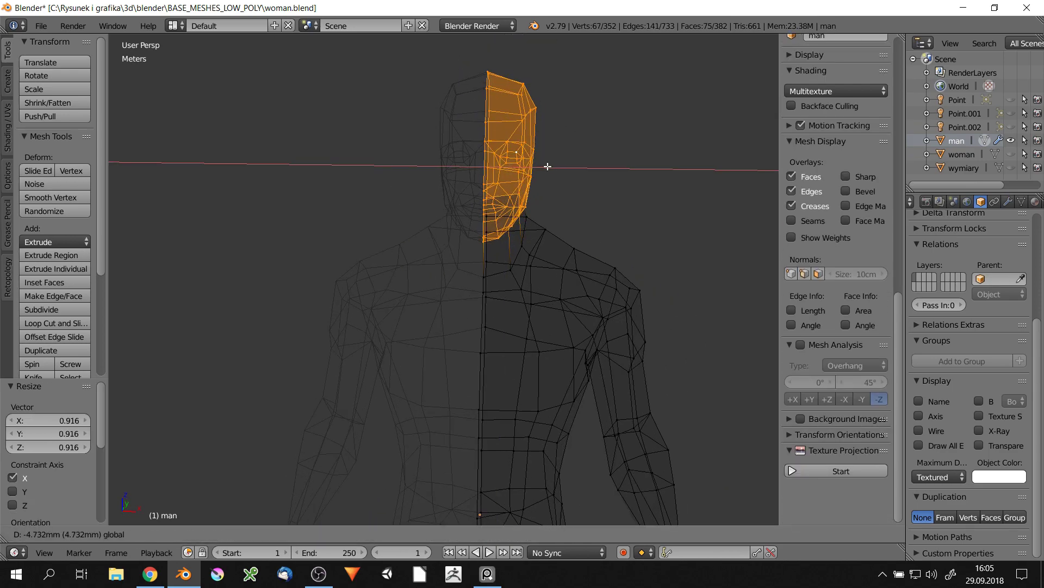
click(548, 166)
key(z)
scroll(549, 179, down, 4)
key(a)
Move the crotch vertex and the side-of-hip vertex along X
scroll(565, 151, up, 4)
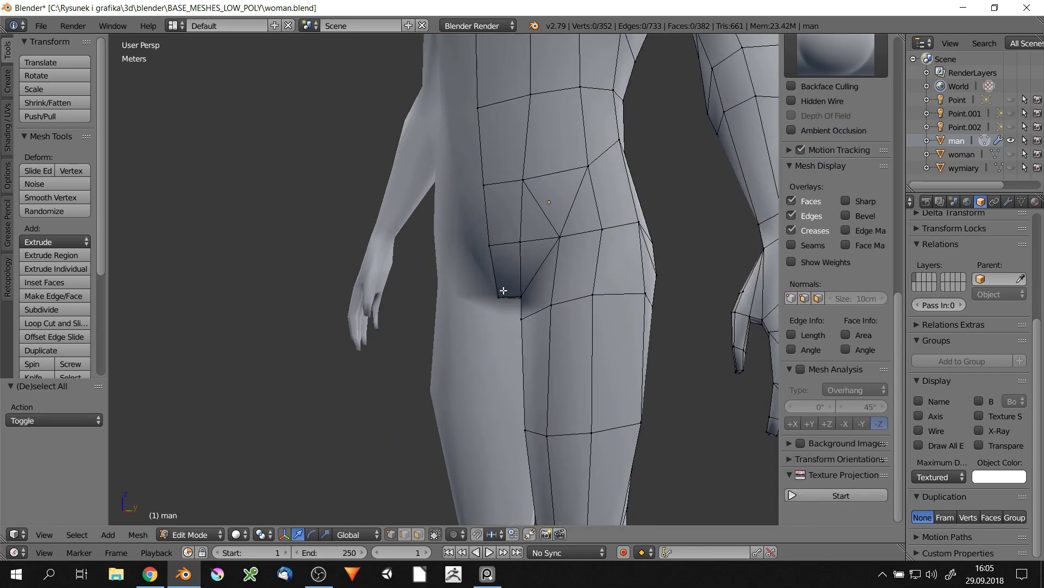
right_click(502, 284)
scroll(554, 217, down, 2)
scroll(554, 217, down, 1)
right_click(585, 232)
key(g)
key(x)
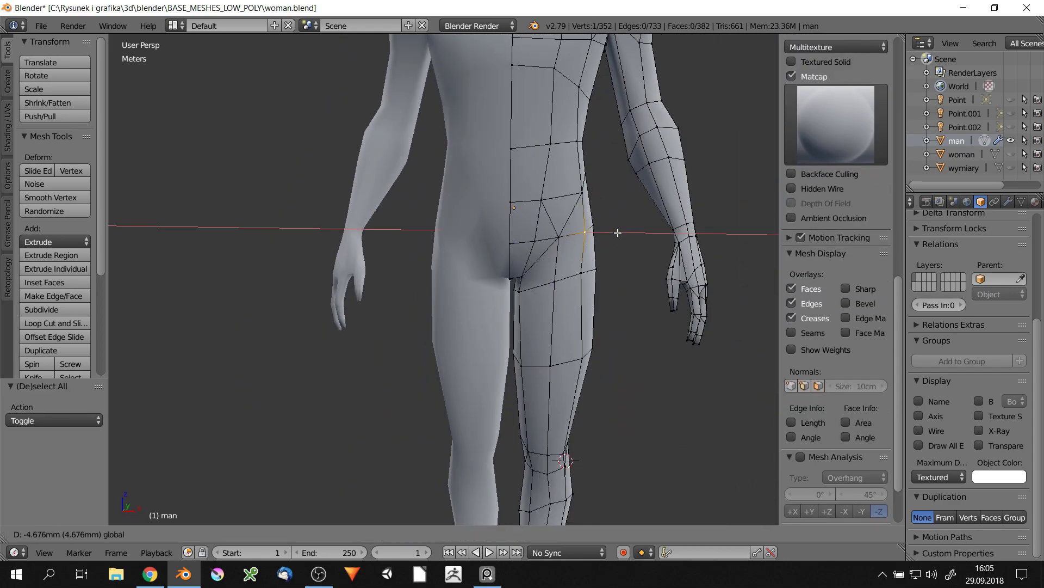
scroll(593, 304, down, 3)
scroll(561, 207, up, 2)
Reposition the armpit and shoulder vertices, shifting the shoulder front to back
right_click(558, 197)
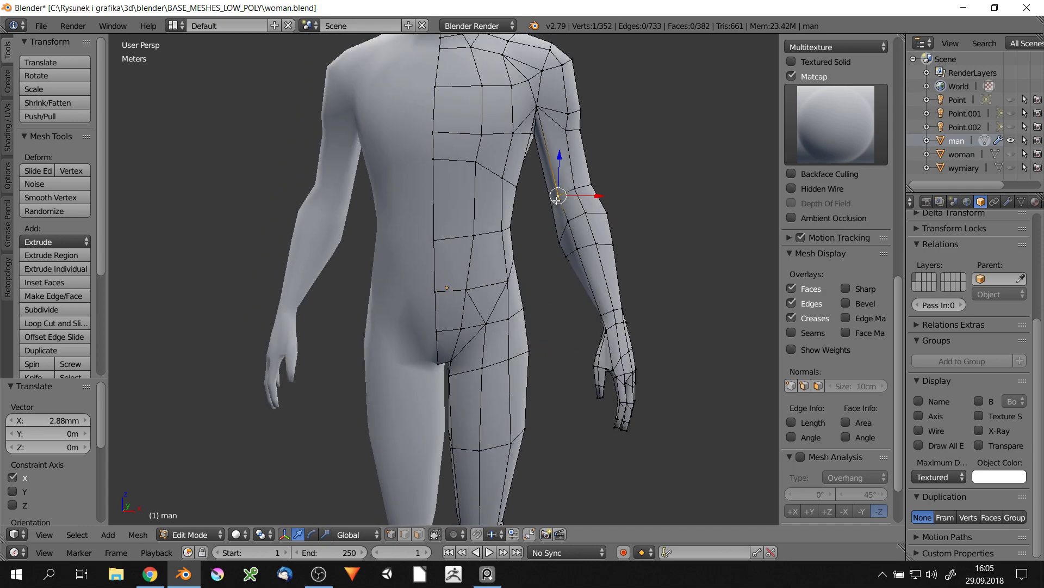
scroll(609, 256, up, 2)
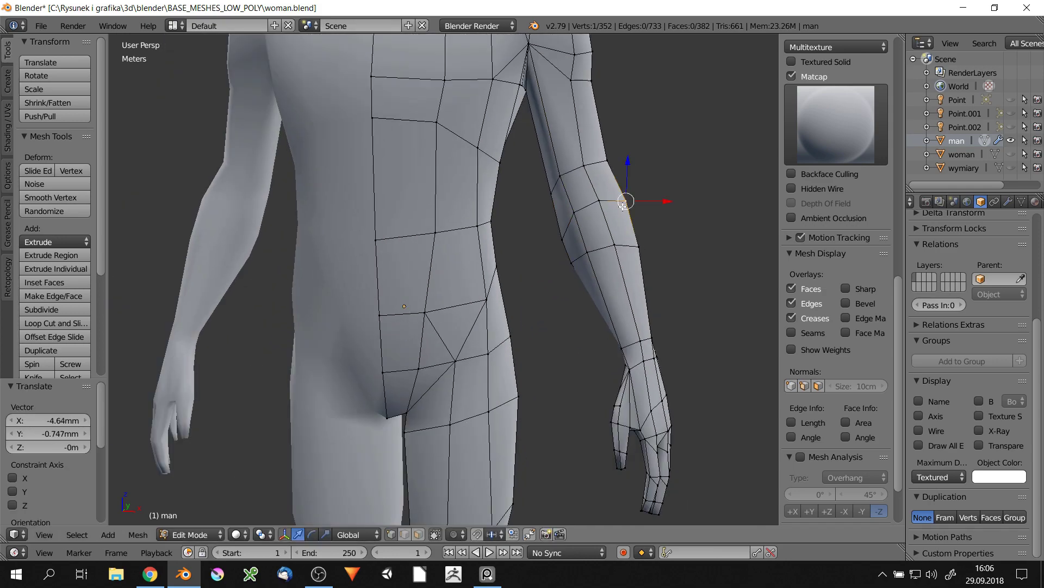
right_click(625, 153)
key(g)
click(609, 161)
shift+middle_drag(605, 82, 636, 178)
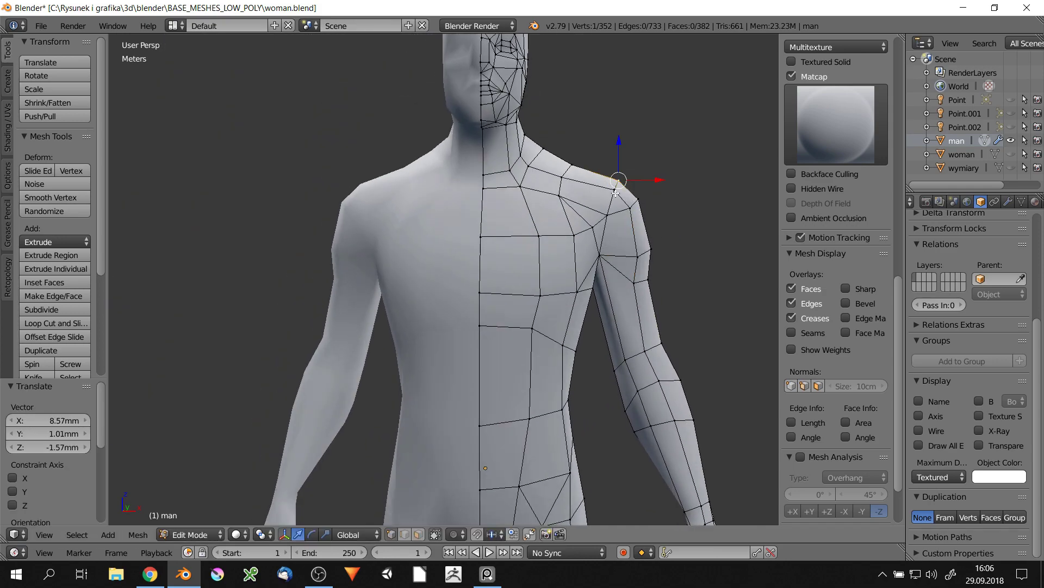
drag(557, 194, 559, 191)
scroll(559, 190, down, 3)
middle_drag(559, 191, 604, 217)
scroll(614, 230, up, 4)
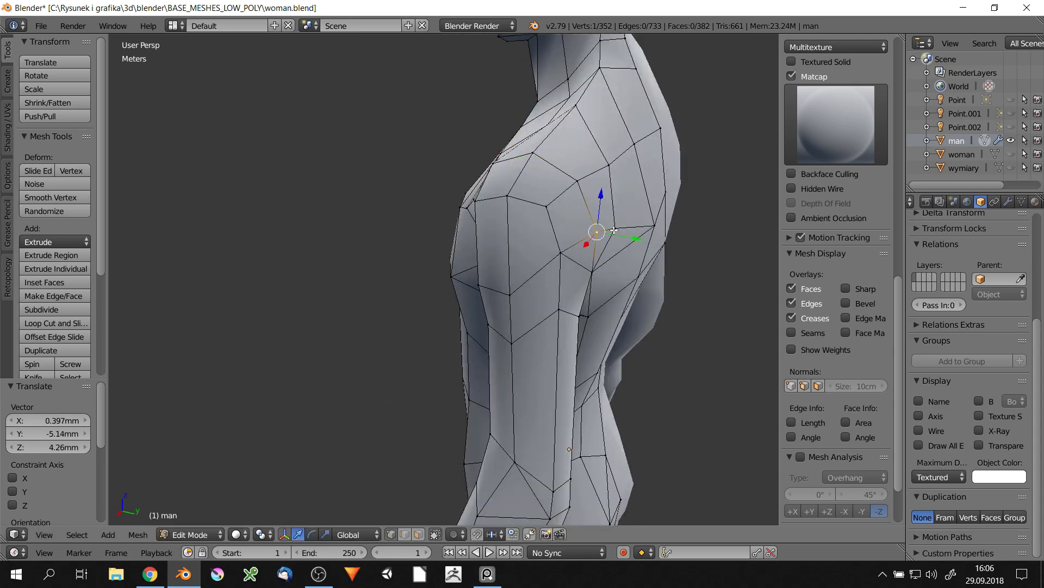
scroll(579, 317, down, 5)
drag(572, 309, 574, 311)
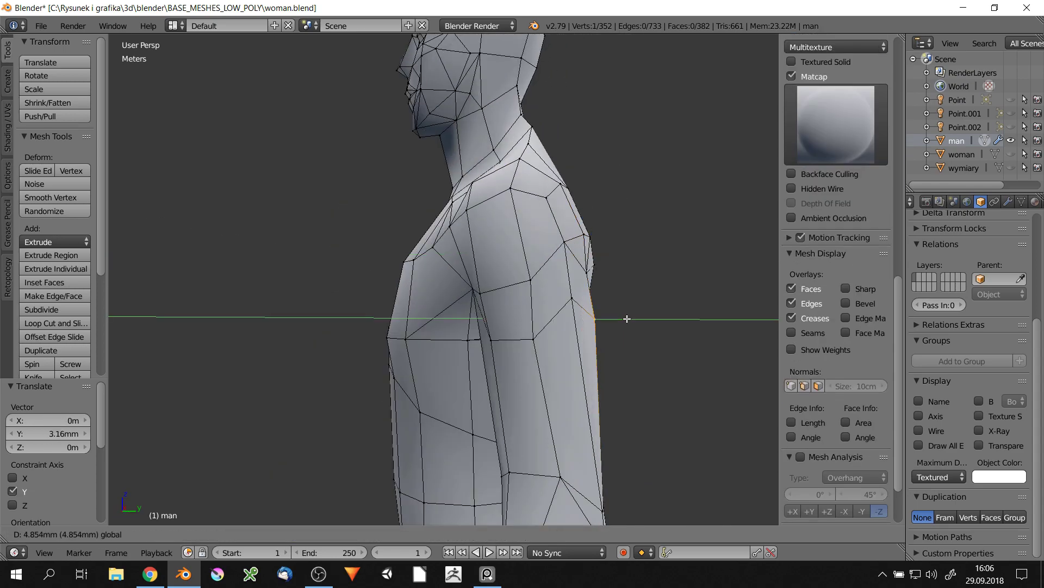
middle_drag(574, 311, 527, 241)
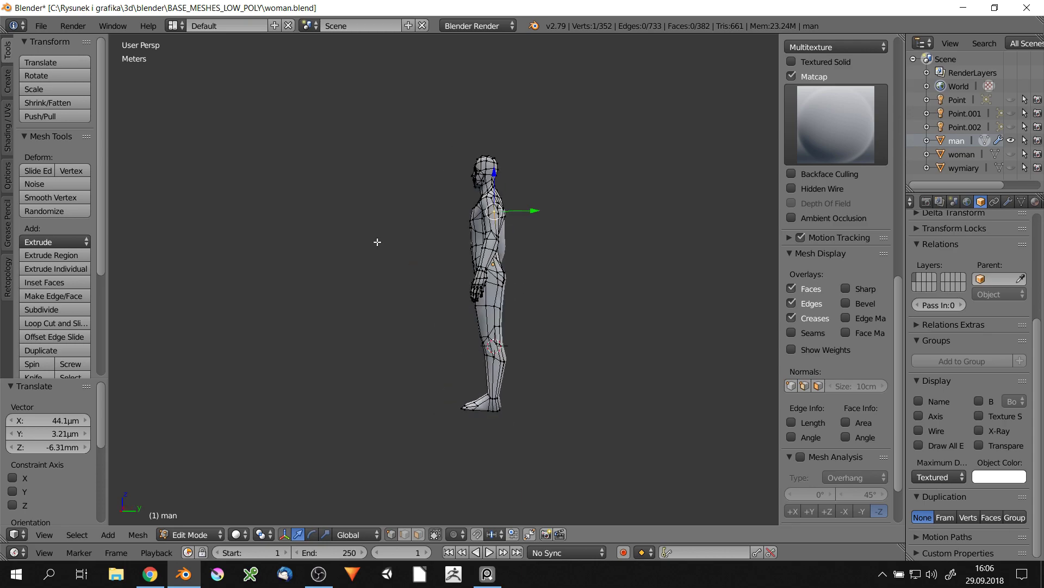
scroll(468, 193, up, 3)
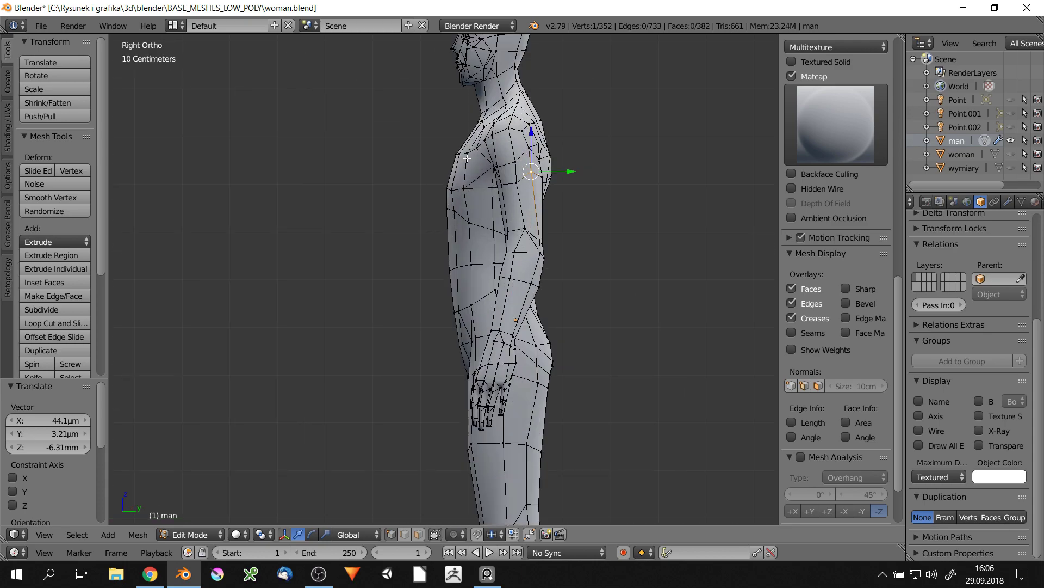
In Sculpt Mode, use the Grab brush at 90 px to pull the chest front forward
key(8)
click(432, 213)
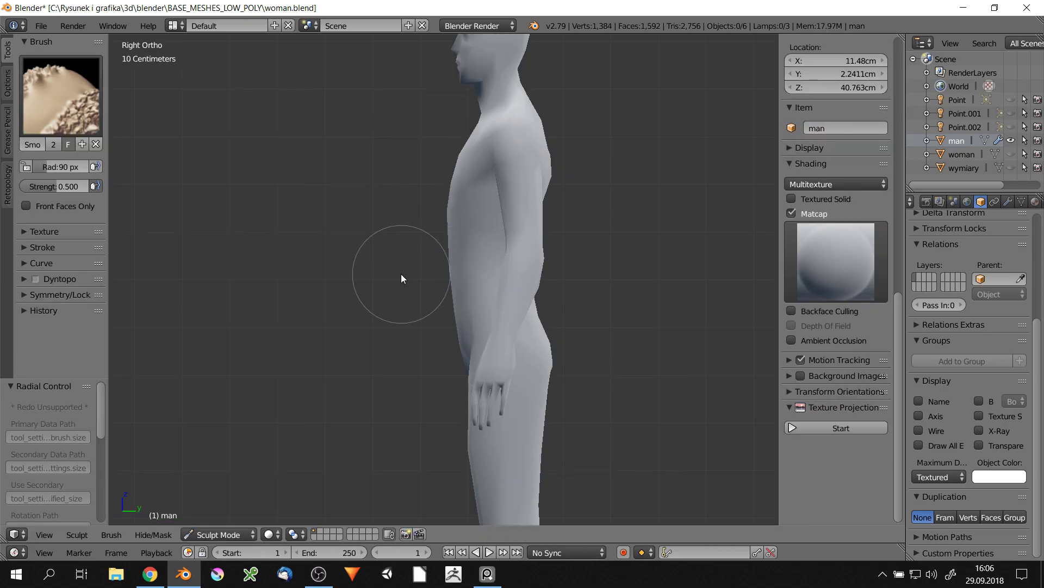
key(g)
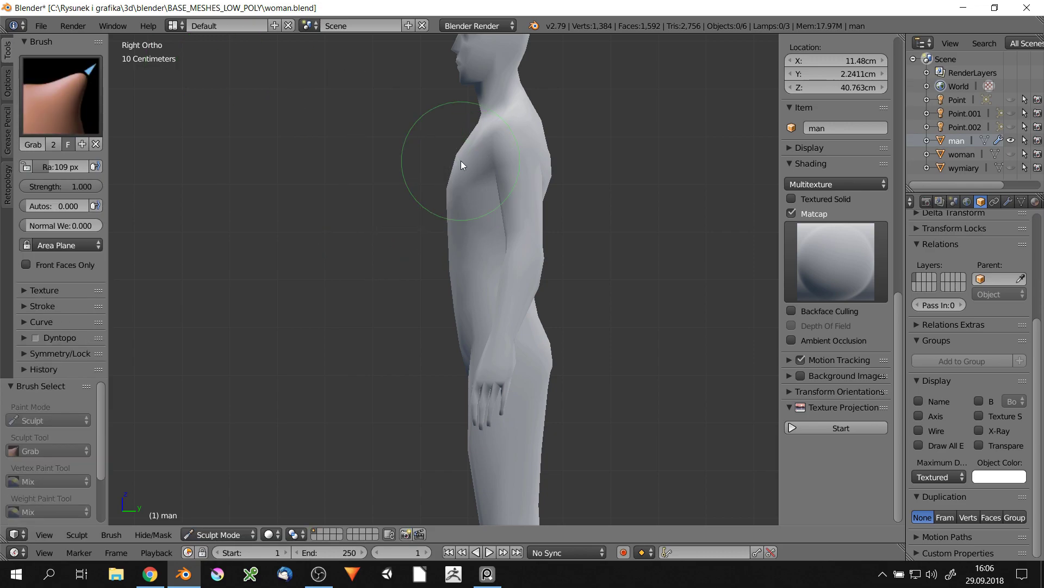
scroll(603, 186, down, 3)
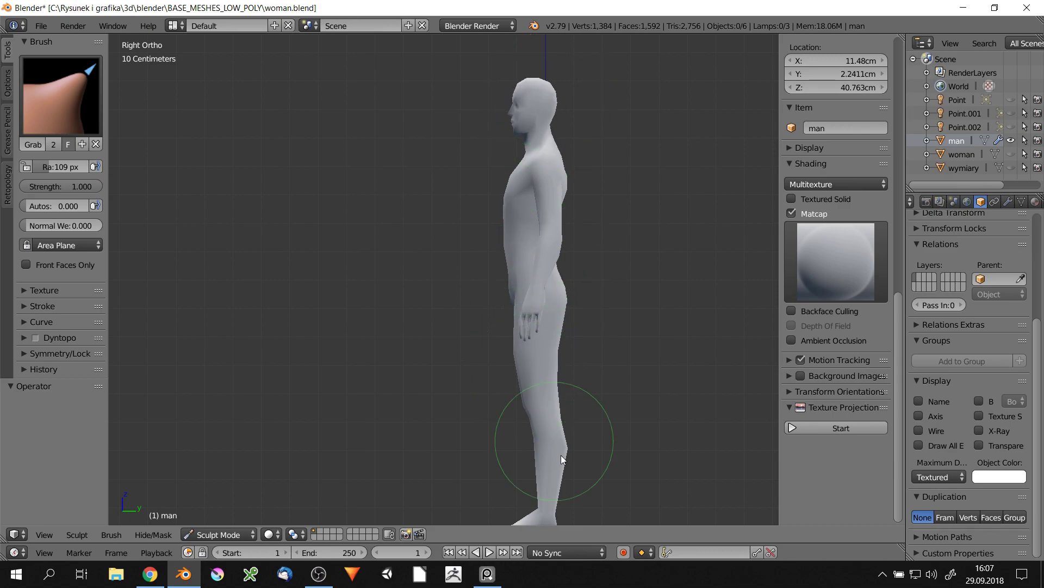
drag(521, 164, 503, 240)
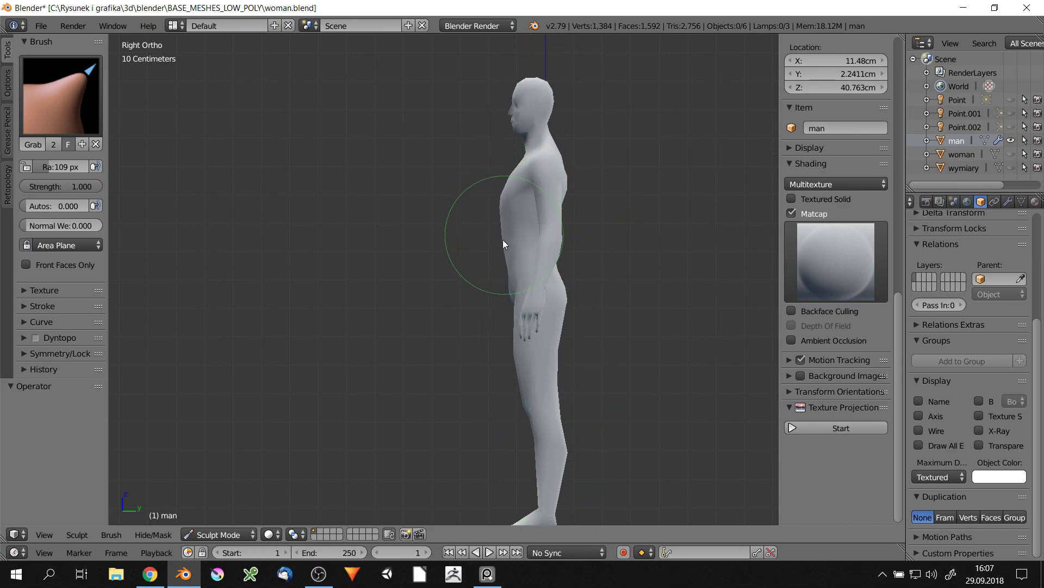
mouse_move(561, 202)
middle_down()
mouse_move(680, 164)
mouse_move(575, 222)
mouse_move(630, 196)
mouse_move(614, 170)
middle_up()
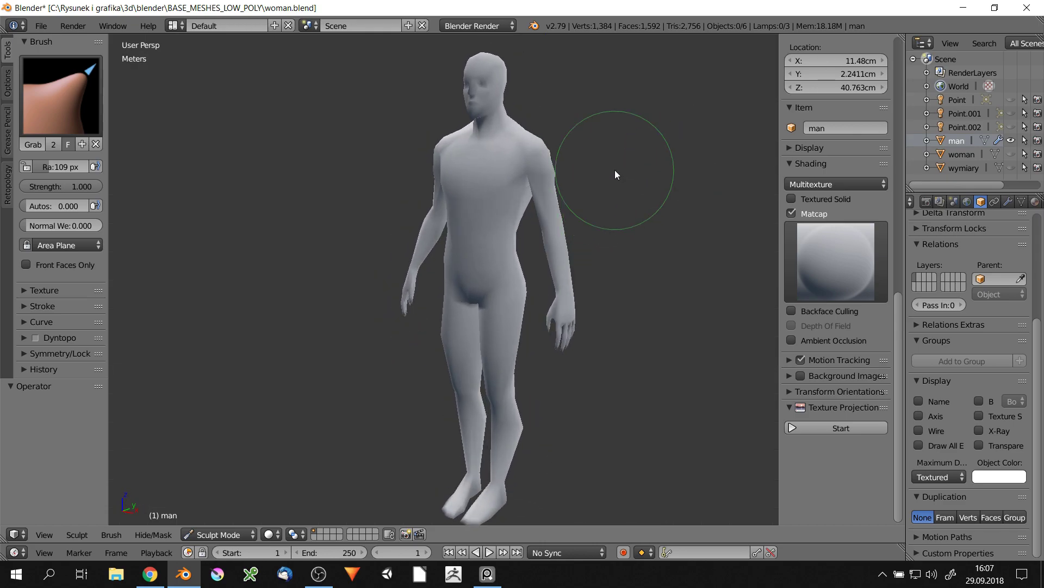
Back in vertex editing, move a vertex on the back of the shoulder
click(546, 244)
scroll(507, 213, up, 4)
click(425, 185)
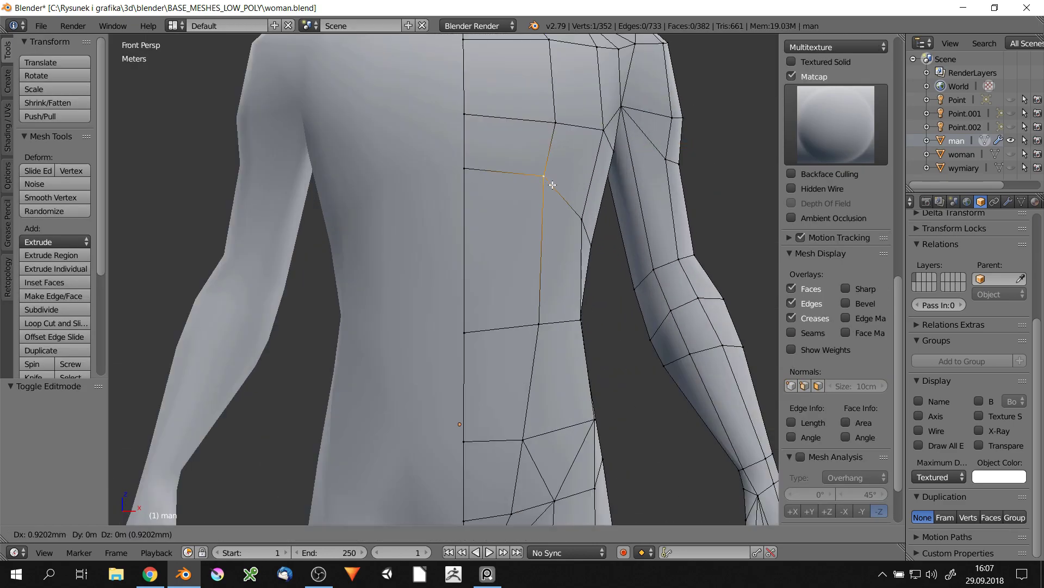
scroll(489, 272, down, 4)
middle_drag(490, 272, 454, 328)
scroll(453, 327, up, 4)
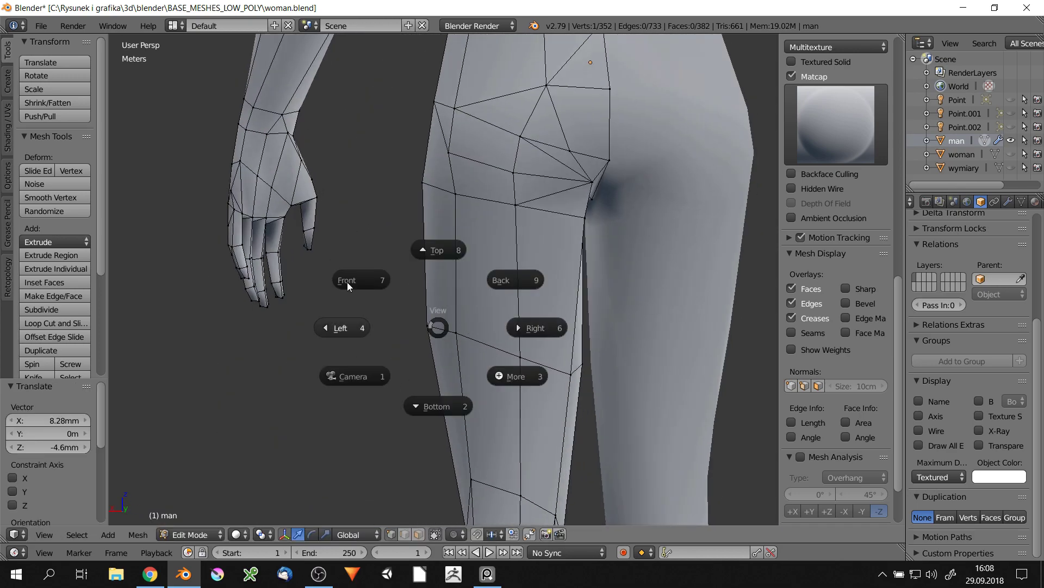
click(501, 277)
scroll(392, 218, up, 4)
right_click(391, 306)
key(g)
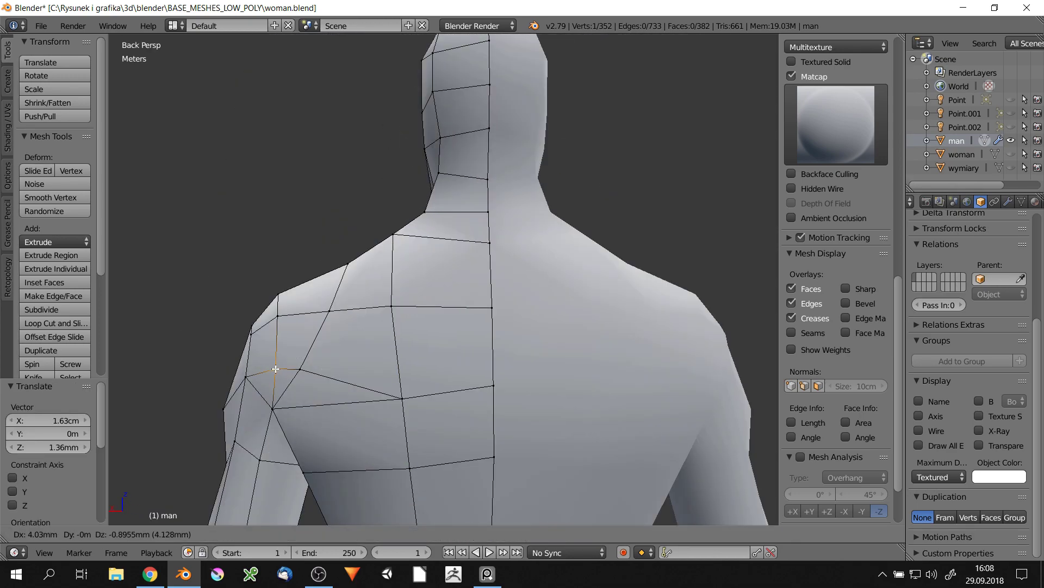
click(276, 368)
Adjust a knee vertex and push a chest vertex outward along X
scroll(381, 327, down, 5)
scroll(486, 291, up, 5)
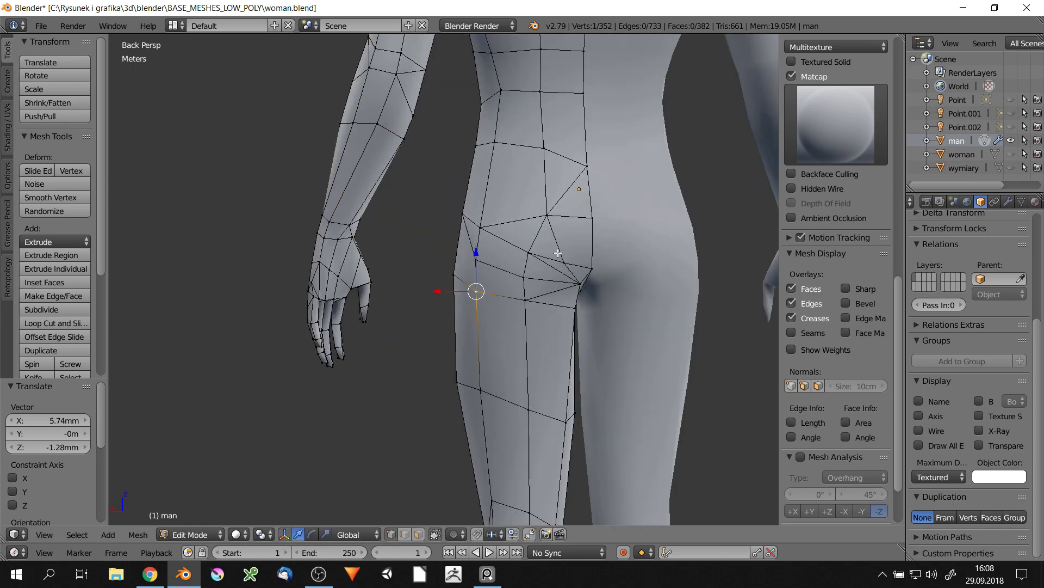
scroll(558, 252, down, 5)
middle_drag(623, 264, 561, 381)
scroll(560, 381, up, 5)
right_click(567, 418)
key(g)
click(555, 420)
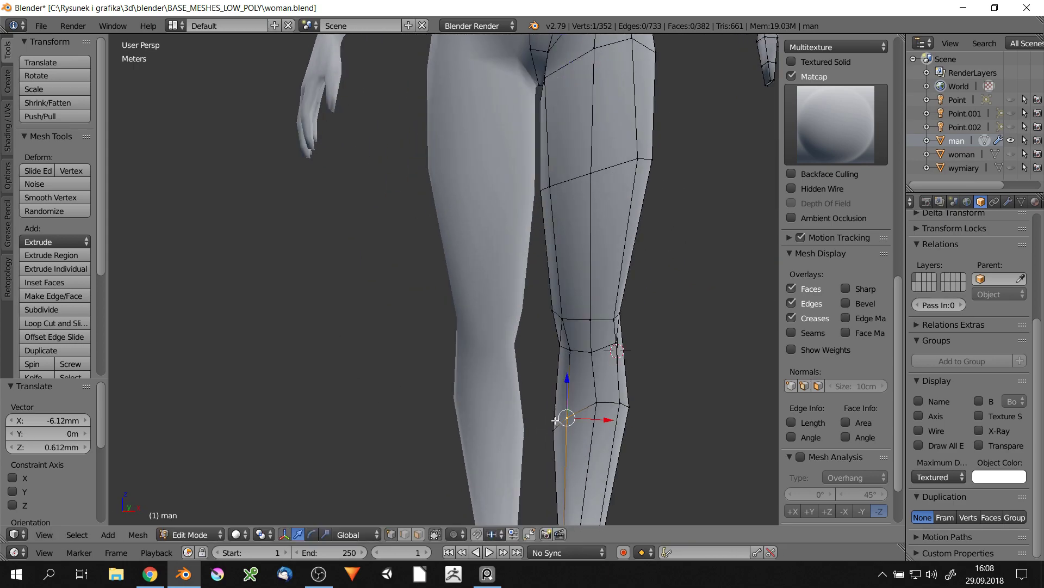
scroll(603, 375, down, 5)
scroll(529, 220, up, 5)
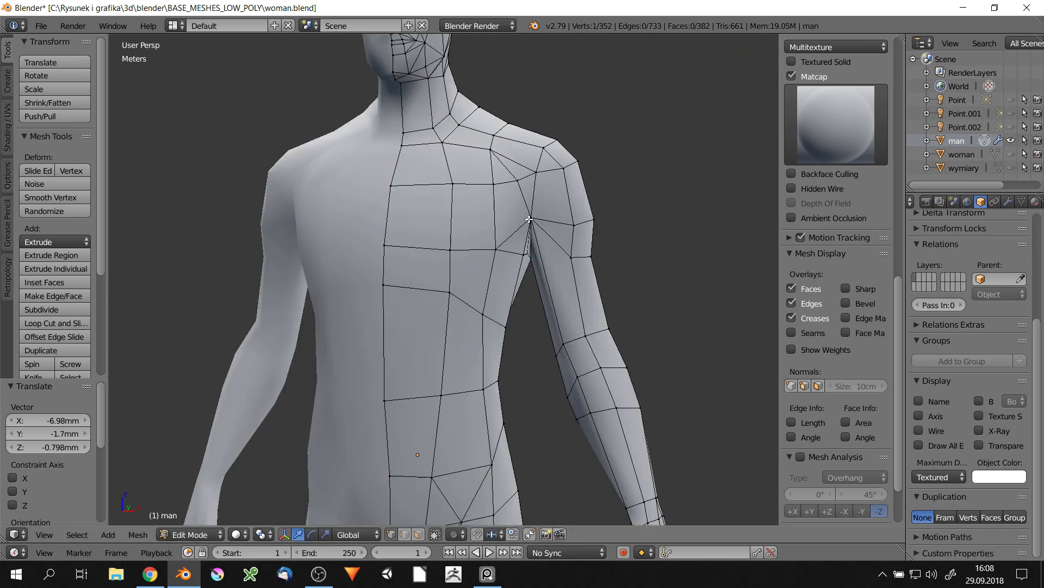
drag(522, 310, 525, 310)
middle_drag(525, 310, 486, 467)
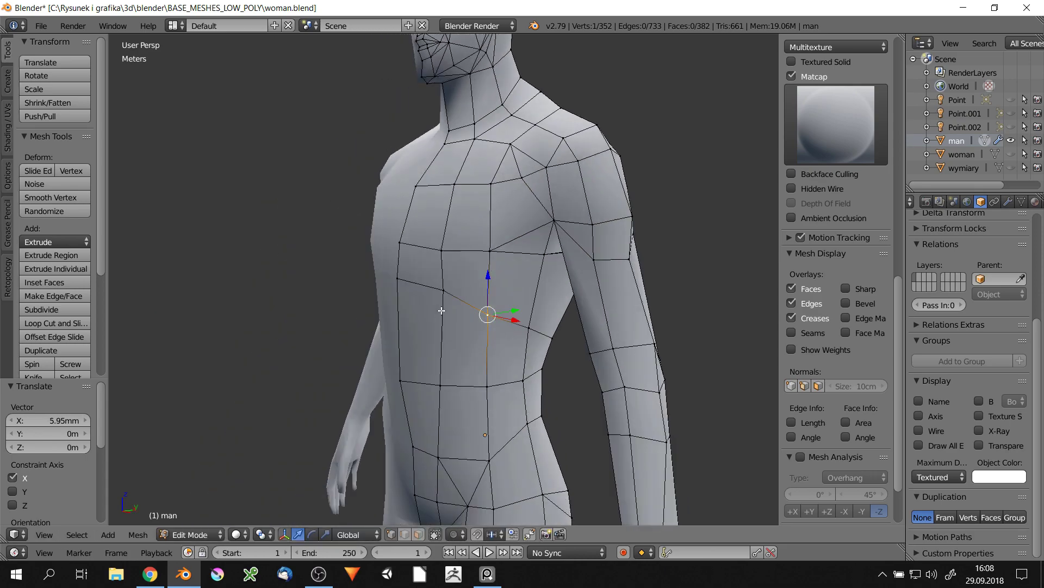
scroll(523, 463, down, 5)
scroll(506, 365, up, 5)
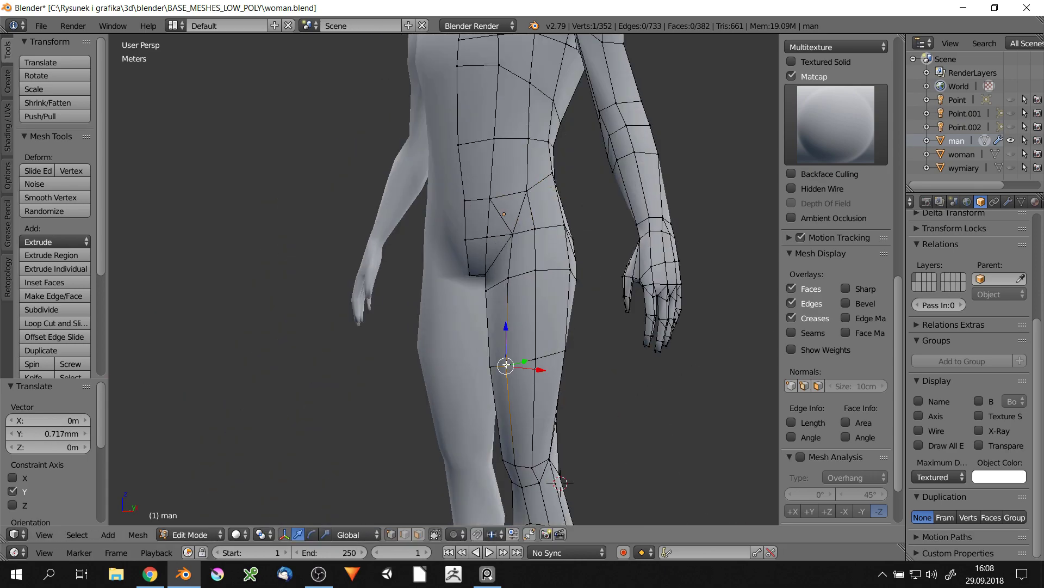
scroll(558, 363, down, 4)
scroll(576, 396, down, 4)
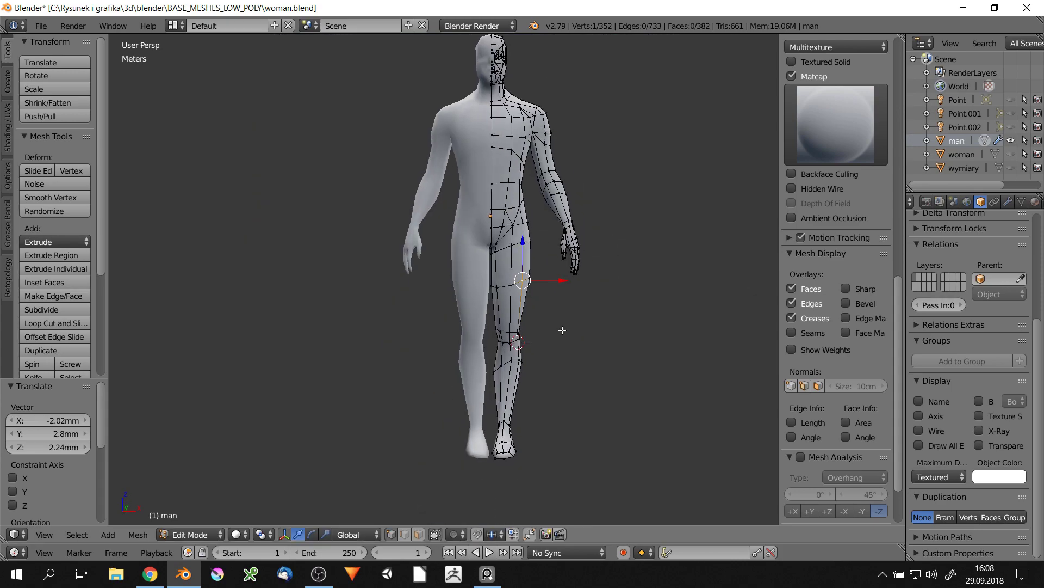
Switch the man mesh to Object Mode, then back into Edit Mode
key(Tab)
click(409, 331)
scroll(465, 293, down, 2)
mouse_move(465, 292)
middle_down()
mouse_move(529, 300)
mouse_move(495, 283)
middle_up()
scroll(515, 299, down, 2)
click(637, 297)
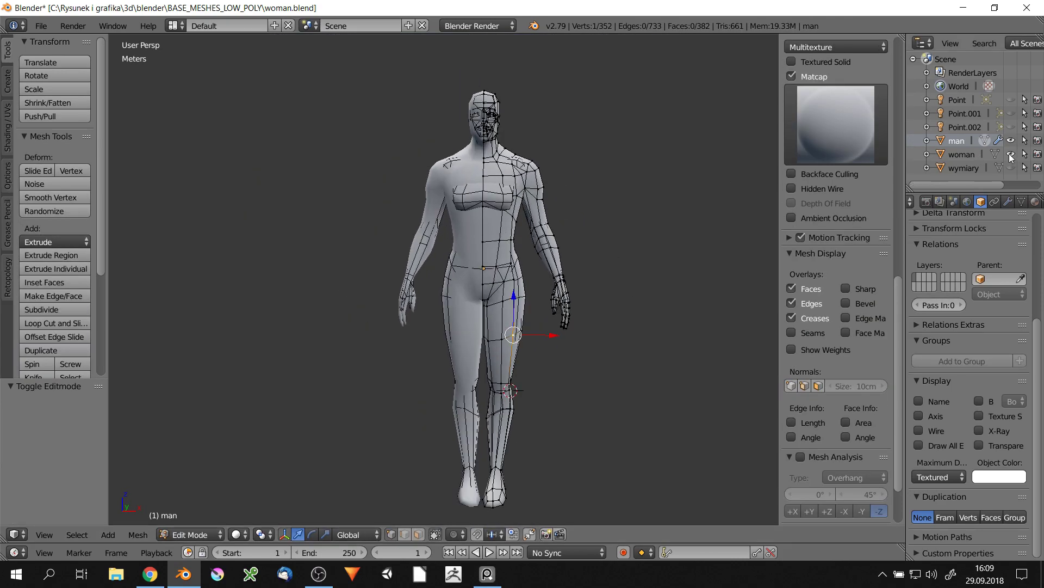
Lower a box-selected block of abdomen faces 1.53 cm along Z, then deselect
key(KP_1)
key(z)
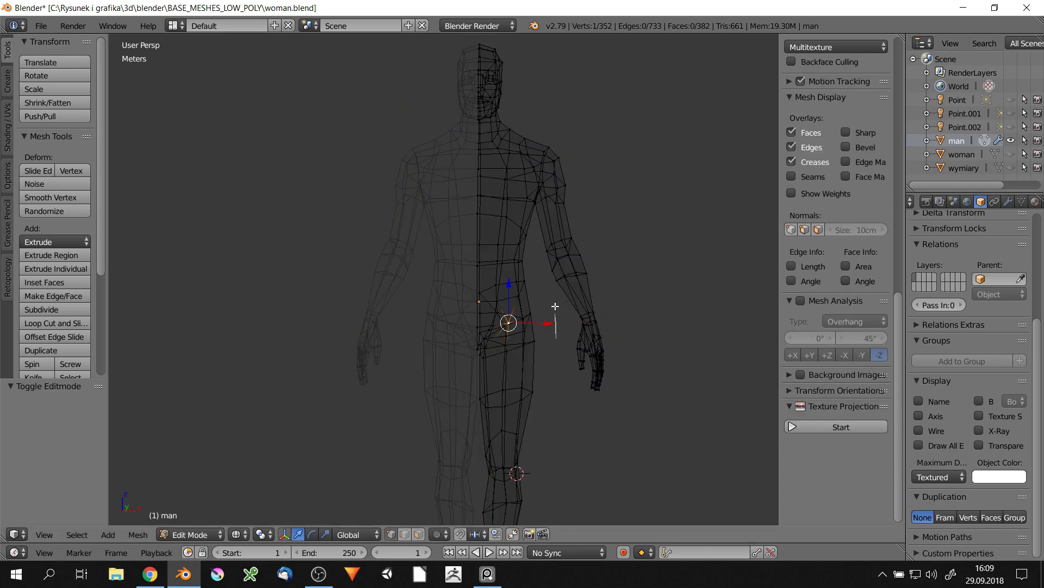
key(b)
drag(474, 209, 538, 351)
click(501, 321)
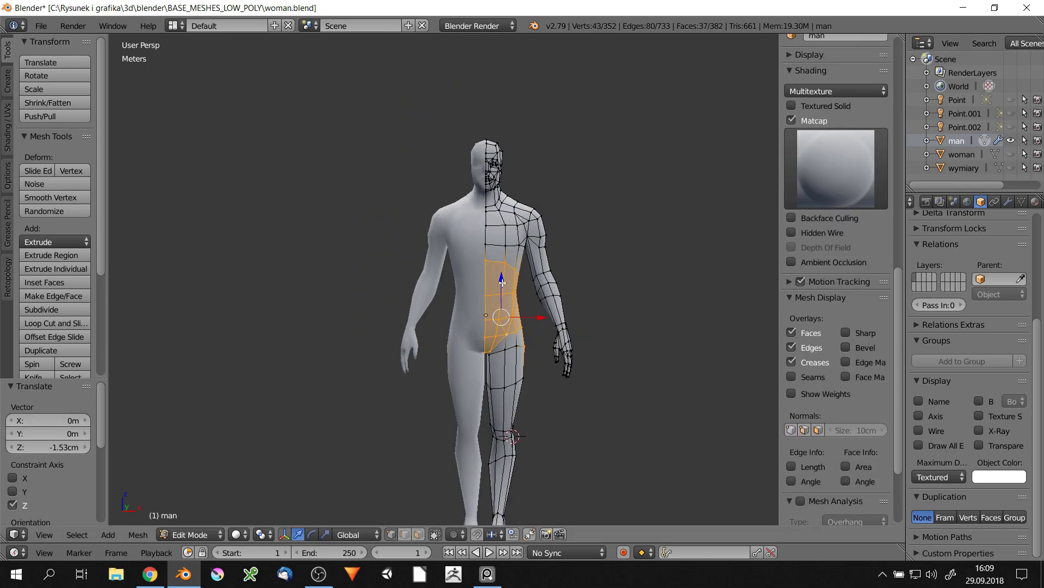
key(a)
middle_drag(517, 305, 552, 312)
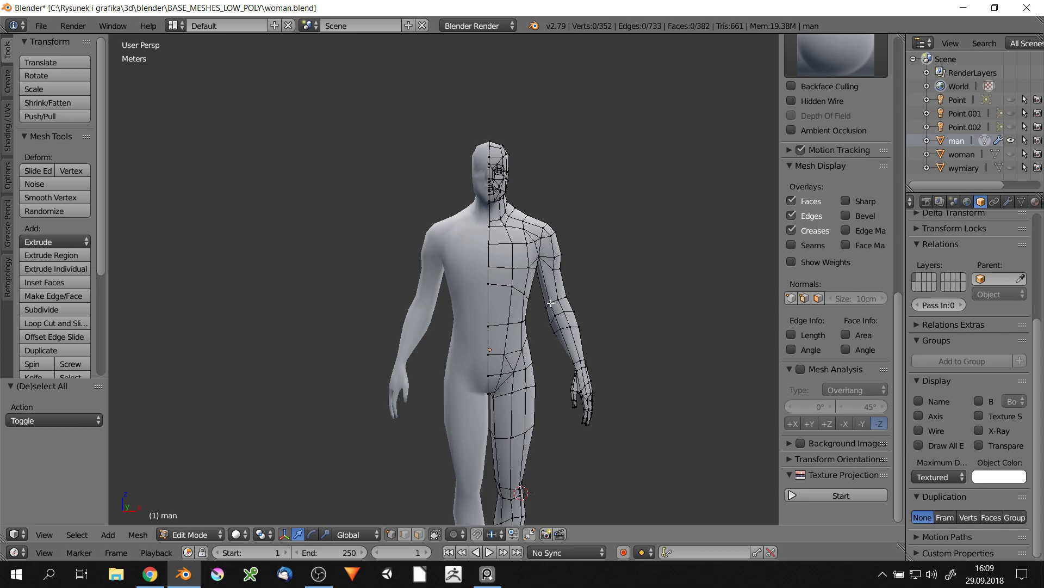
scroll(551, 303, down, 2)
right_click(534, 232)
scroll(534, 233, up, 5)
scroll(544, 229, down, 6)
Switch the man mesh to object mode and back into edit mode
key(Tab)
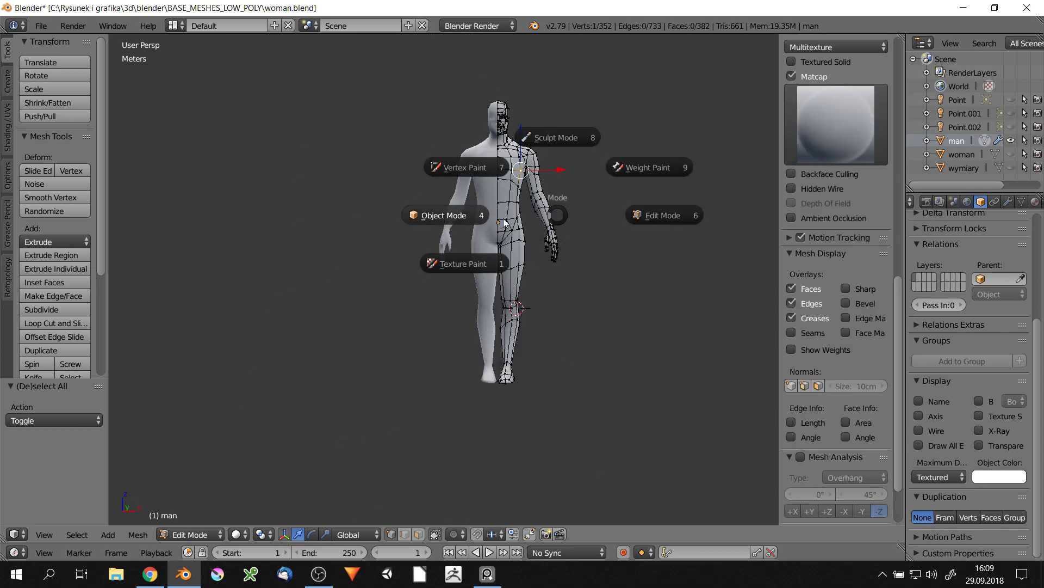
click(505, 222)
scroll(544, 168, up, 3)
key(Tab)
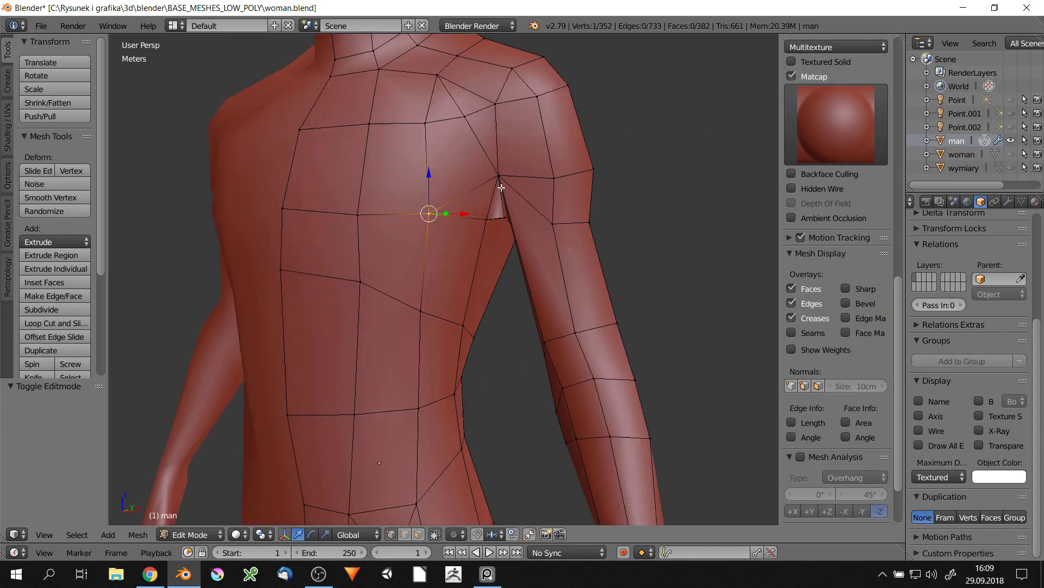
scroll(511, 217, up, 3)
Move the armpit vertex to a new position
key(g)
click(520, 248)
key(g)
click(474, 264)
scroll(548, 280, down, 3)
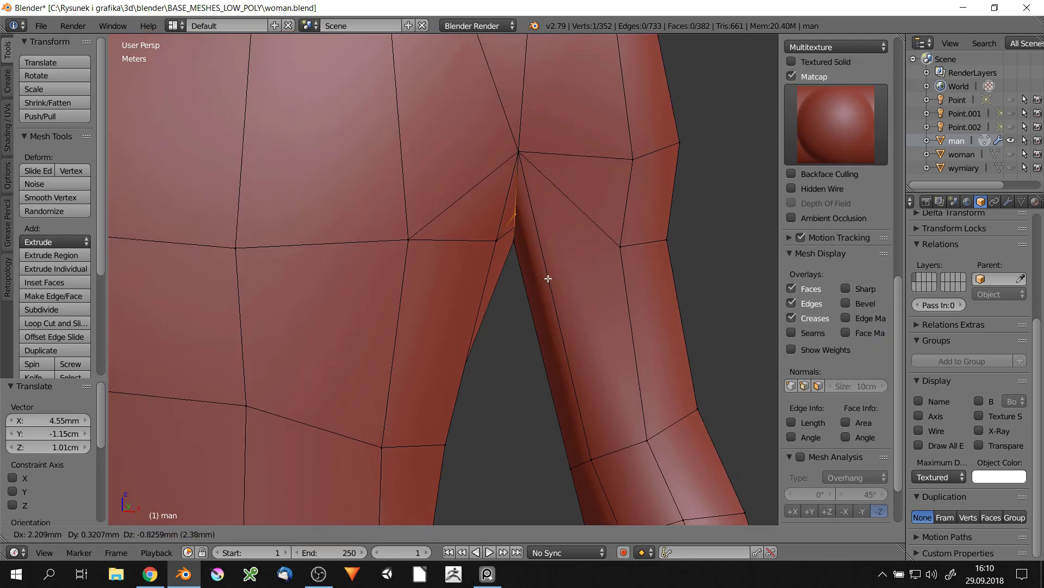
scroll(542, 280, down, 3)
scroll(536, 200, up, 2)
scroll(537, 200, down, 3)
Select a vertex near the collarbone and move it up and inward
right_click(524, 146)
key(g)
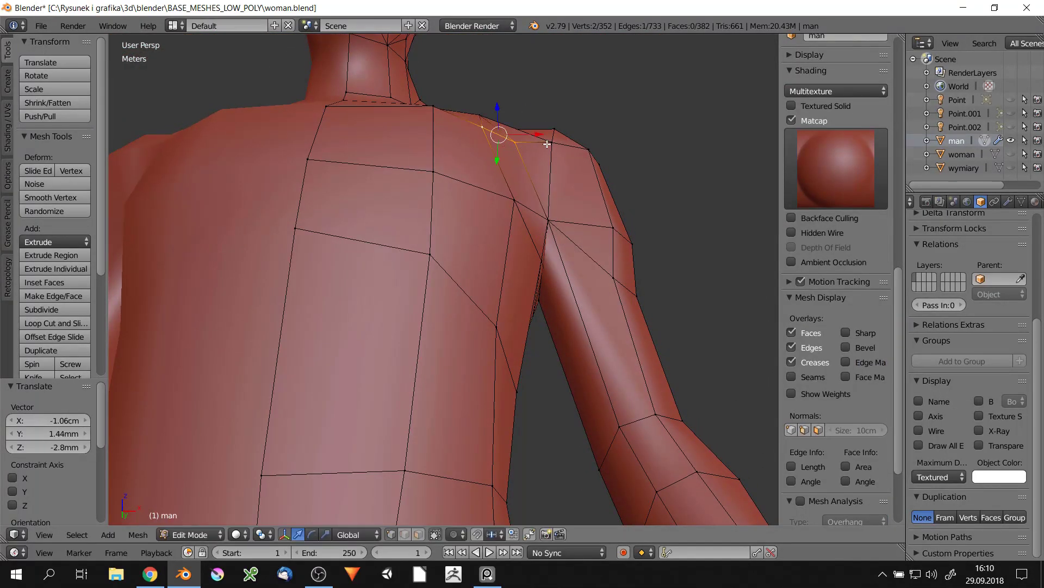
click(493, 130)
scroll(446, 127, up, 2)
scroll(446, 126, down, 3)
scroll(459, 250, down, 2)
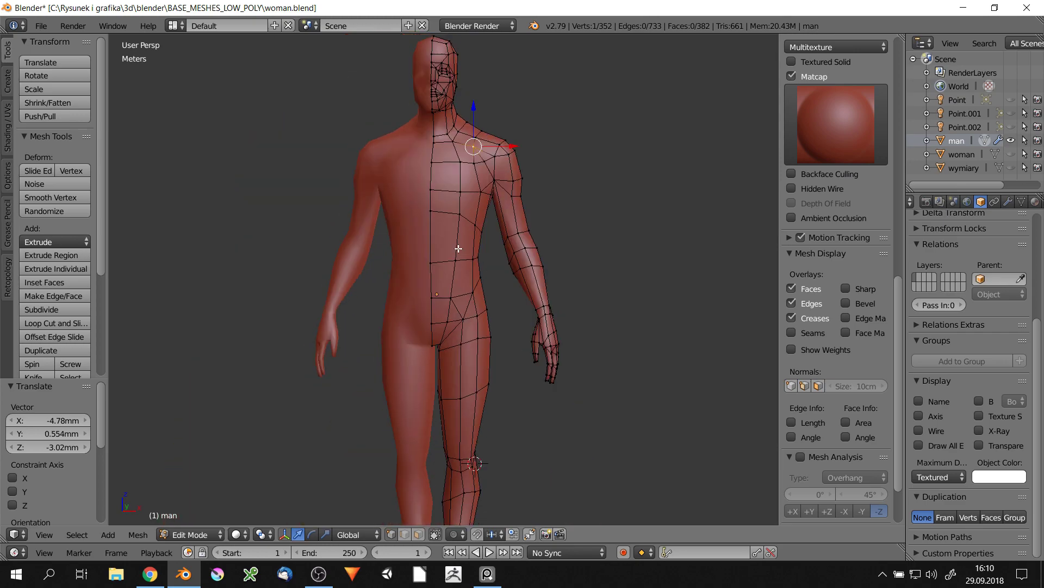
scroll(478, 240, up, 4)
Reposition the shoulder and upper-arm vertices, moving one upper-arm vertex along Y
right_click(486, 240)
key(g)
click(485, 239)
right_click(485, 240)
scroll(485, 239, up, 3)
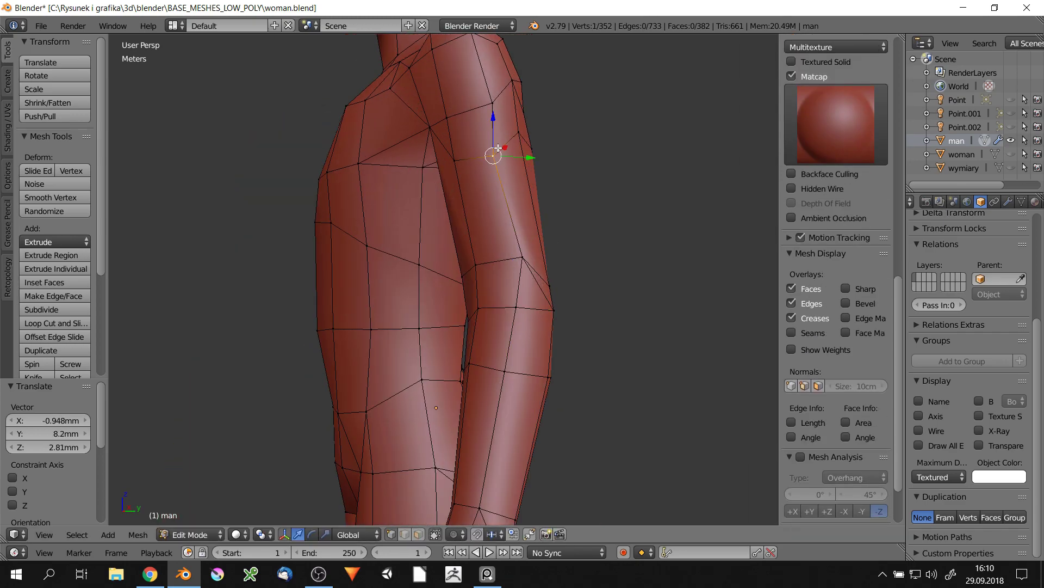
key(g)
click(482, 227)
right_click(494, 178)
key(g)
key(y)
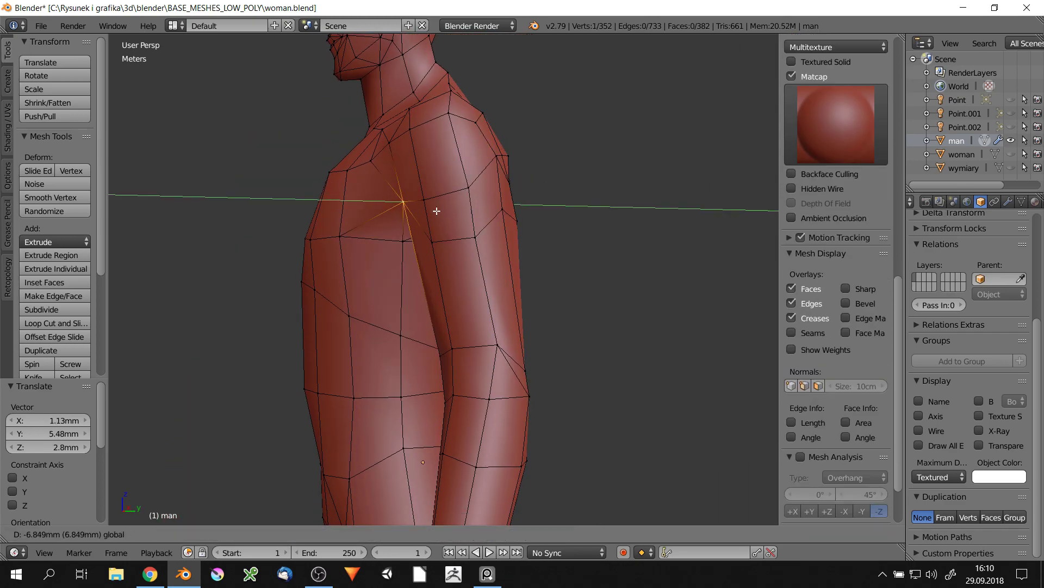
click(436, 210)
Select a jawline vertex and move it along X to widen the jaw
scroll(436, 210, down, 5)
mouse_move(436, 210)
middle_down()
mouse_move(474, 140)
mouse_move(467, 179)
middle_up()
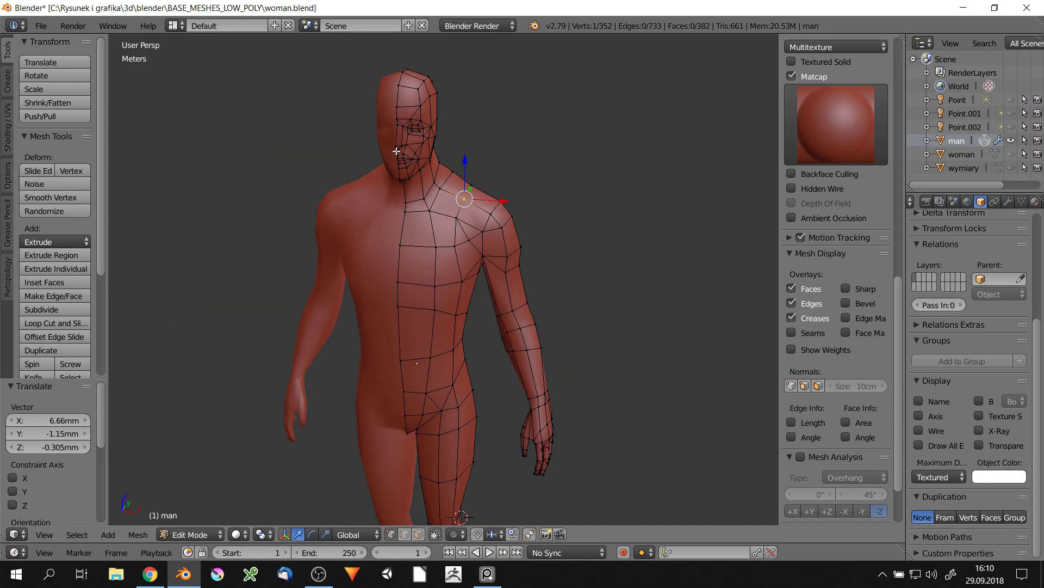
scroll(468, 185, up, 5)
right_click(424, 196)
key(g)
key(x)
click(474, 192)
scroll(483, 264, down, 2)
Move the jaw vertex further along X and view the jaw from the side
key(g)
key(x)
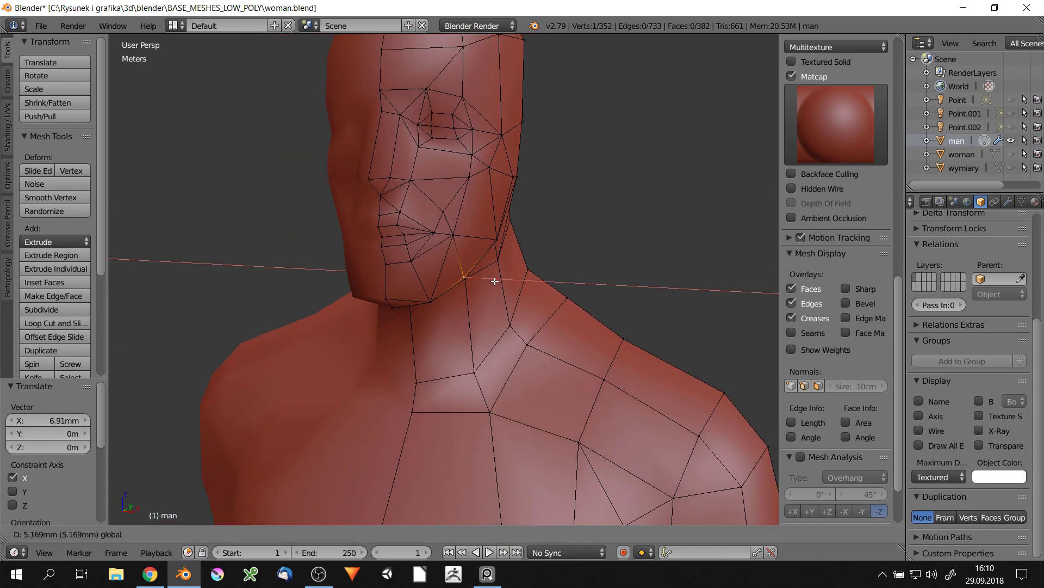
click(495, 275)
mouse_move(495, 274)
middle_down()
mouse_move(385, 252)
mouse_move(345, 389)
mouse_move(473, 333)
middle_up()
scroll(491, 299, up, 4)
Move the lip vertices along Y in wireframe view, then return to solid shading
right_click(377, 236)
key(z)
key(ctrl+KP_Add)
key(g)
key(y)
click(303, 390)
click(351, 403)
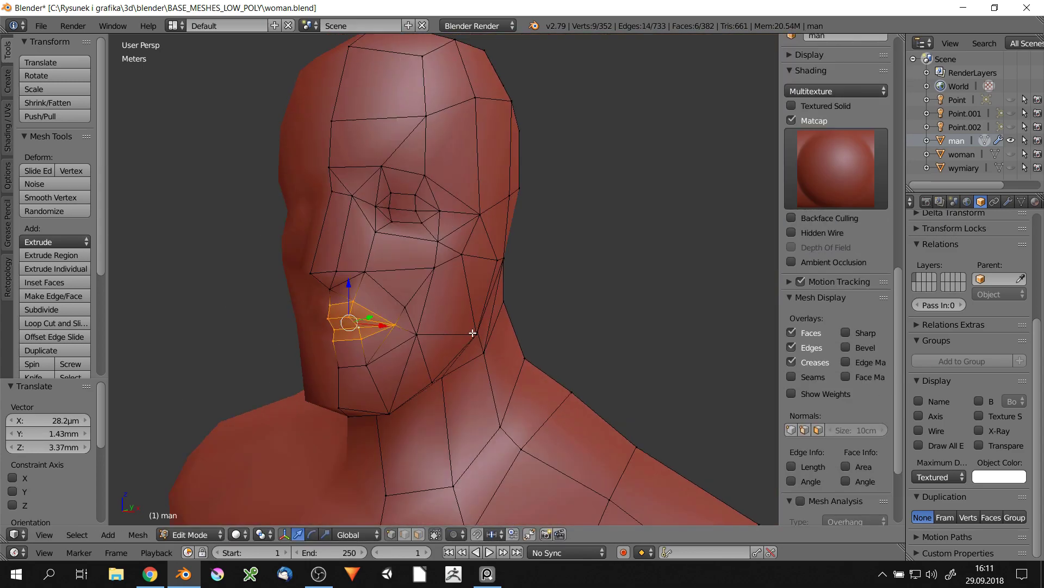
Reposition the eye-corner vertices with two moves
right_click(392, 211)
mouse_move(364, 307)
middle_down()
mouse_move(392, 212)
mouse_move(380, 191)
mouse_move(430, 229)
mouse_move(379, 367)
mouse_move(353, 299)
middle_up()
key(g)
click(348, 211)
key(g)
click(367, 222)
Select two chin vertices and move them together
right_click(430, 237)
right_click(438, 210)
scroll(354, 299, down, 3)
shift+right_click(354, 294)
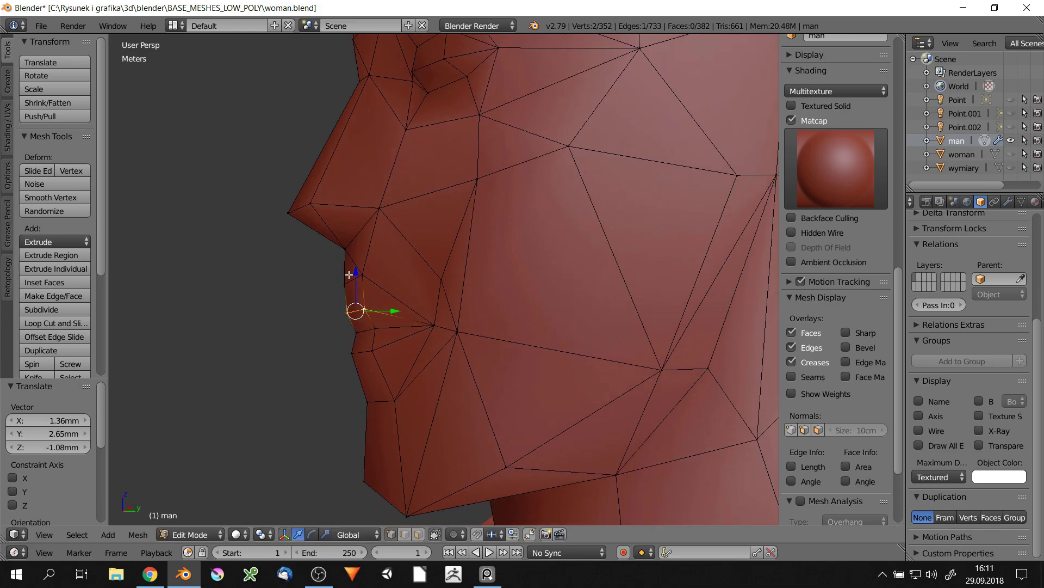
key(g)
click(367, 283)
scroll(548, 321, down, 2)
In wireframe, move the back-of-head strip and two neck vertices along Y
key(z)
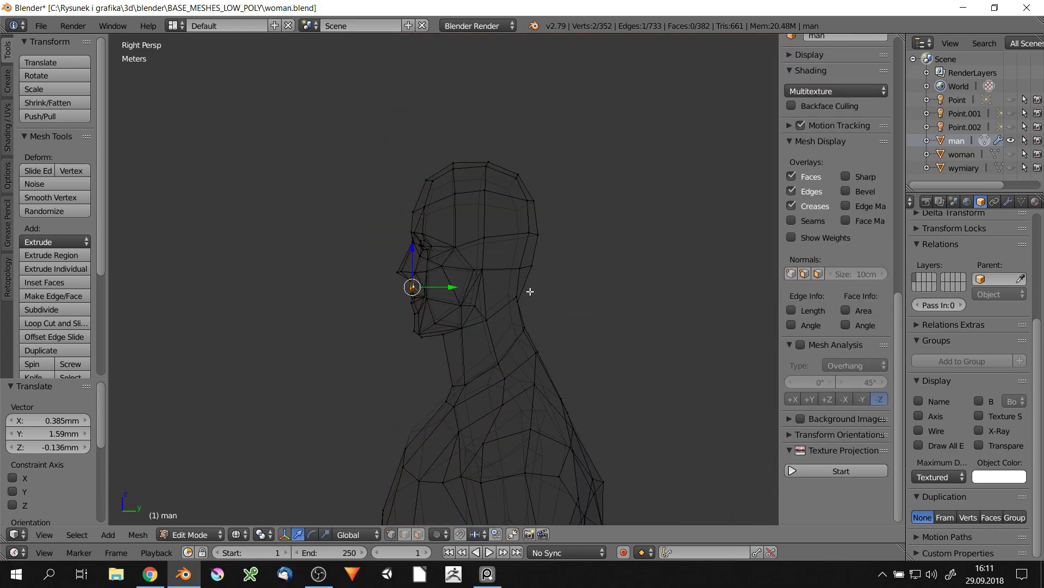
key(g)
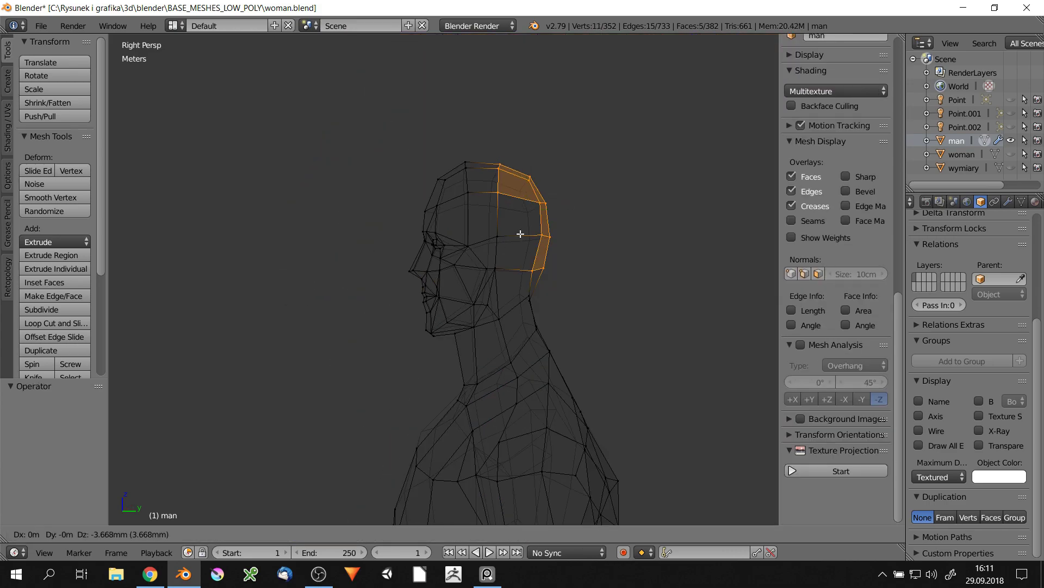
key(g)
key(y)
right_click(597, 345)
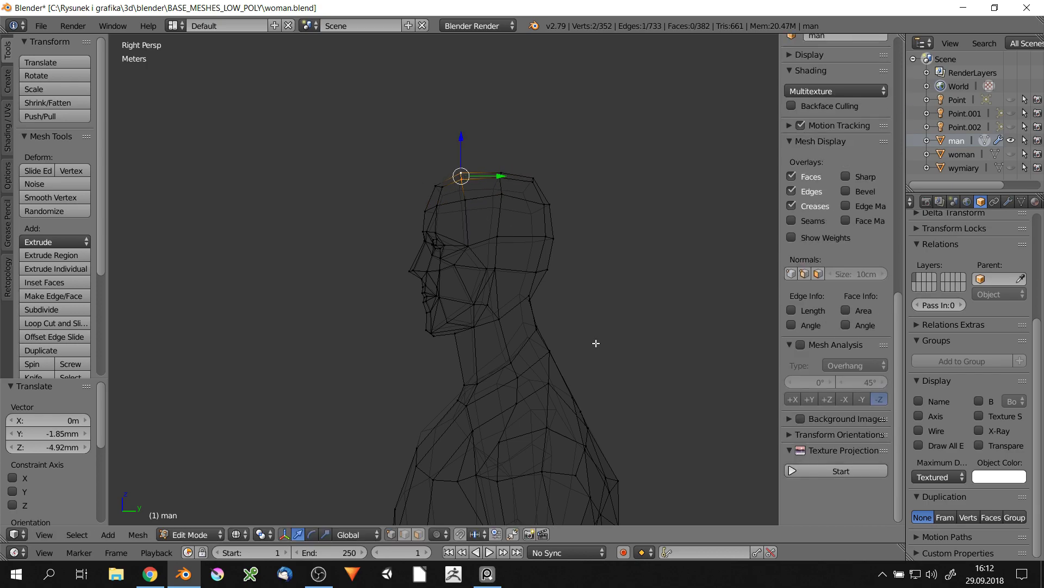
right_click(537, 326)
shift+right_click(535, 299)
key(g)
key(y)
click(553, 345)
key(z)
Select a shoulder vertex beside the neck and move it down
scroll(553, 345, up, 3)
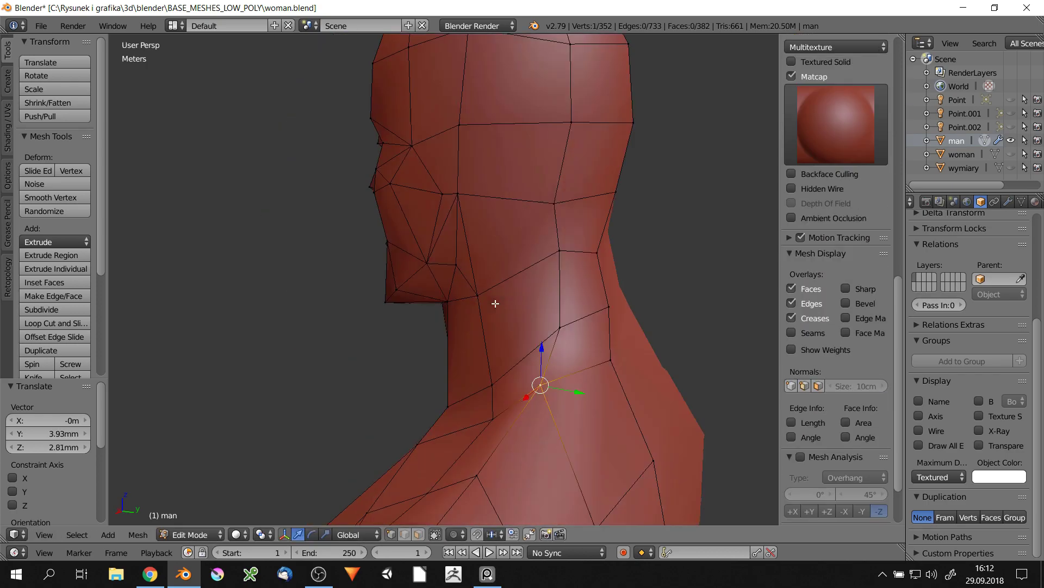
middle_drag(494, 303, 615, 343)
scroll(615, 342, down, 4)
right_click(637, 324)
key(g)
click(639, 384)
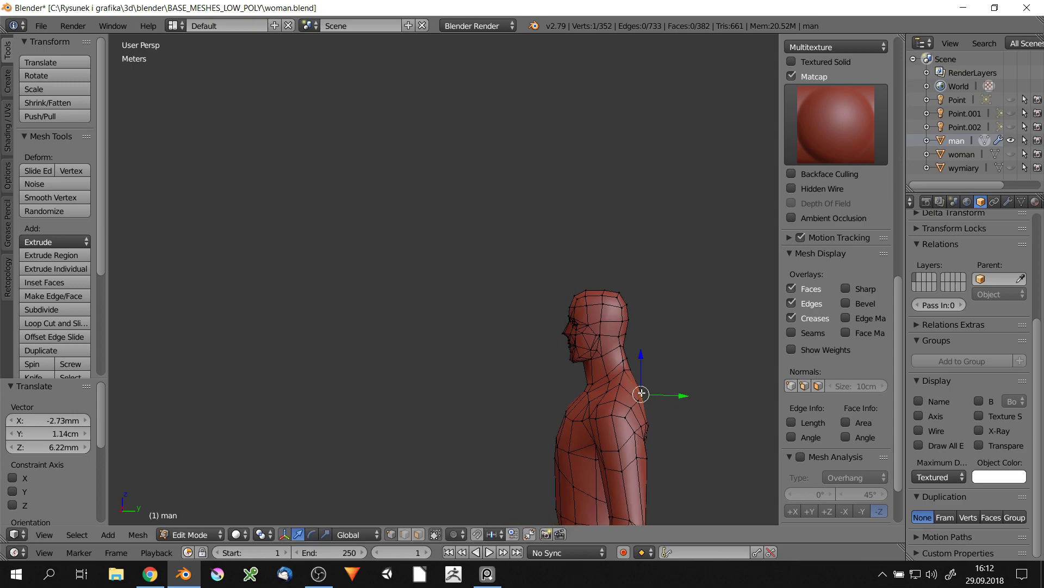
Refine that shoulder vertex from a side view with several more moves
middle_drag(638, 384, 667, 242)
scroll(587, 189, up, 3)
mouse_move(587, 189)
middle_down()
mouse_move(579, 187)
mouse_move(566, 255)
mouse_move(618, 242)
mouse_move(578, 210)
middle_up()
key(g)
click(598, 265)
key(g)
click(550, 249)
click(558, 238)
key(g)
scroll(521, 256, down, 5)
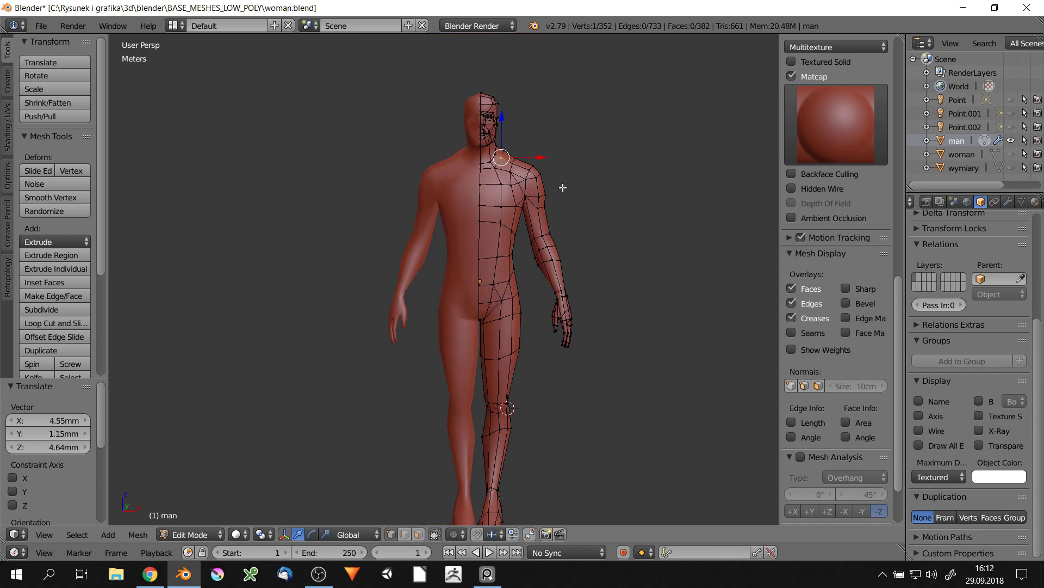
Switch the man to object mode, orbit onto the head, and return to edit mode
key(Tab)
scroll(532, 194, up, 2)
scroll(505, 134, up, 3)
key(Tab)
mouse_move(542, 190)
middle_down()
mouse_move(504, 134)
mouse_move(532, 164)
mouse_move(481, 182)
mouse_move(492, 156)
middle_up()
click(562, 137)
Finish a face vertex move and switch the matcap to grey
key(g)
click(532, 164)
click(836, 123)
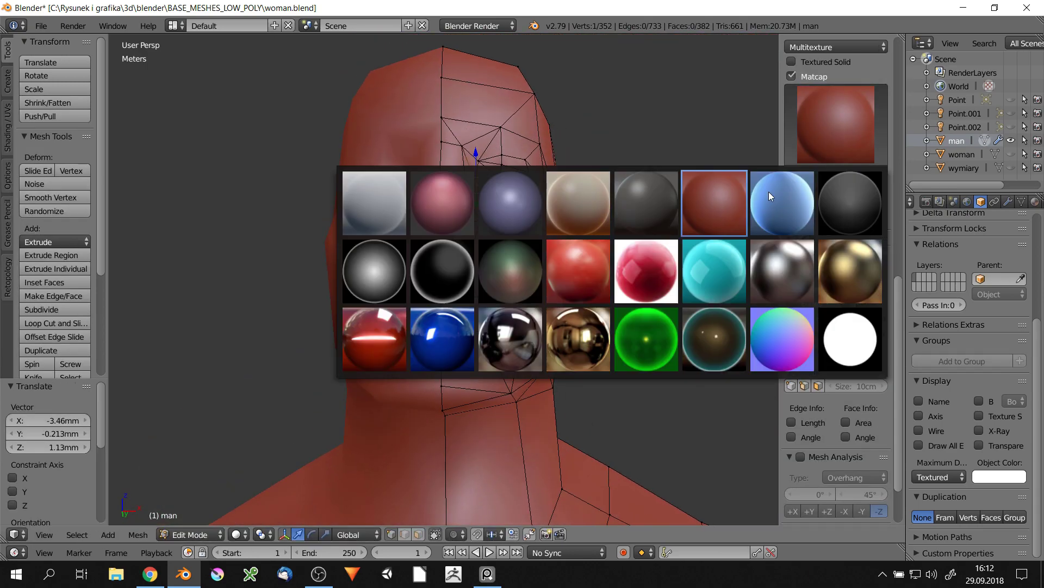
click(374, 198)
Move the selected top-of-head vertices along the X axis
mouse_move(378, 268)
middle_down()
mouse_move(495, 181)
mouse_move(478, 256)
mouse_move(501, 345)
mouse_move(624, 269)
mouse_move(614, 278)
middle_up()
key(g)
key(x)
click(495, 181)
Select chin and cheek vertices and nudge the jaw vertex into place
right_click(501, 345)
right_click(614, 279)
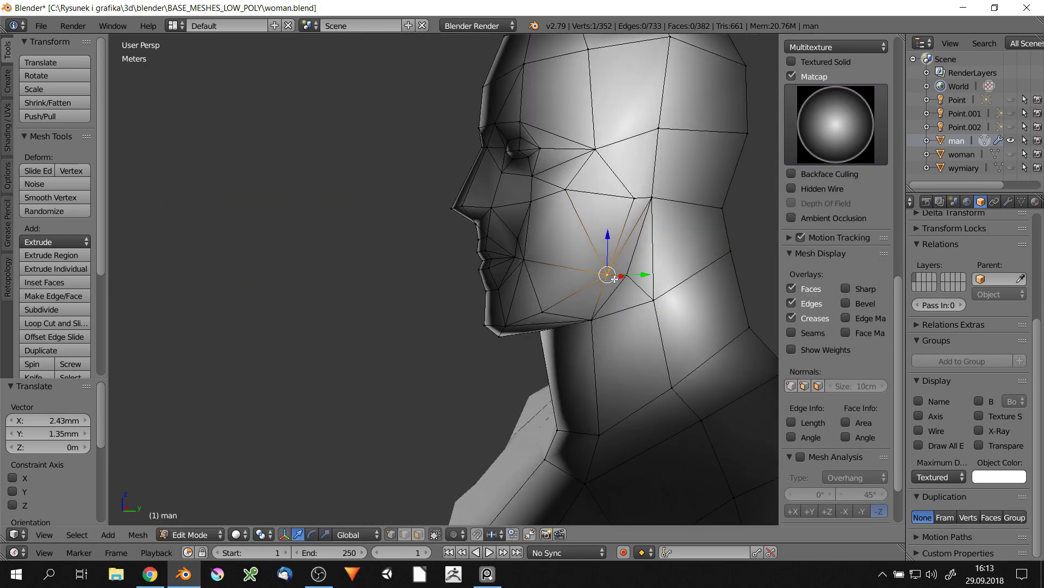
mouse_move(589, 210)
middle_down()
mouse_move(562, 234)
mouse_move(560, 208)
middle_up()
drag(561, 208, 550, 218)
mouse_move(549, 217)
middle_down()
mouse_move(562, 189)
mouse_move(558, 264)
mouse_move(598, 283)
mouse_move(577, 316)
middle_up()
scroll(589, 193, down, 5)
Show the man in object mode with the pink matcap
key(Tab)
scroll(558, 264, down, 5)
click(836, 261)
click(442, 338)
scroll(513, 269, up, 2)
In Edit Mode, scale up a fingertip face on the man's hand
key(Tab)
scroll(577, 315, up, 4)
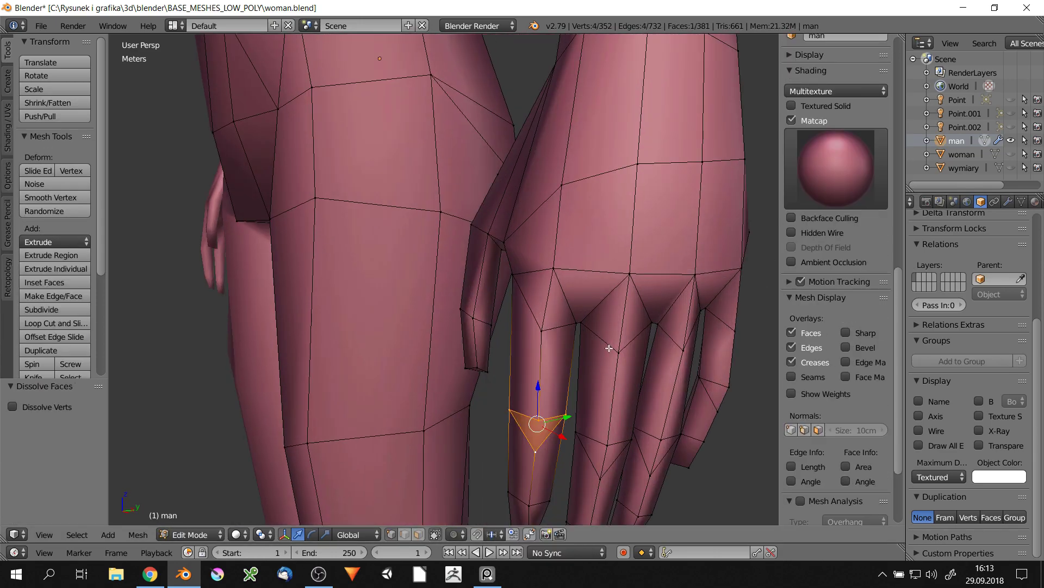
mouse_move(611, 346)
middle_down()
mouse_move(733, 312)
mouse_move(685, 292)
middle_up()
right_click(734, 312)
key(ctrl+Tab)
key(s)
click(739, 316)
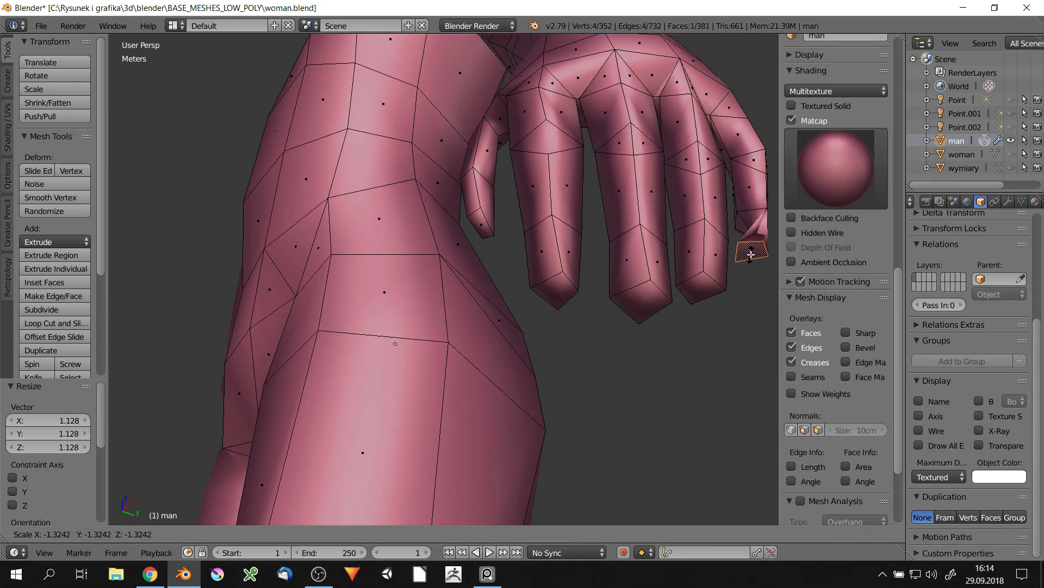
click(751, 254)
Nudge a finger loop slightly outward, then scale it wider
mouse_move(750, 254)
middle_down()
mouse_move(667, 240)
mouse_move(684, 413)
mouse_move(553, 319)
mouse_move(557, 255)
middle_up()
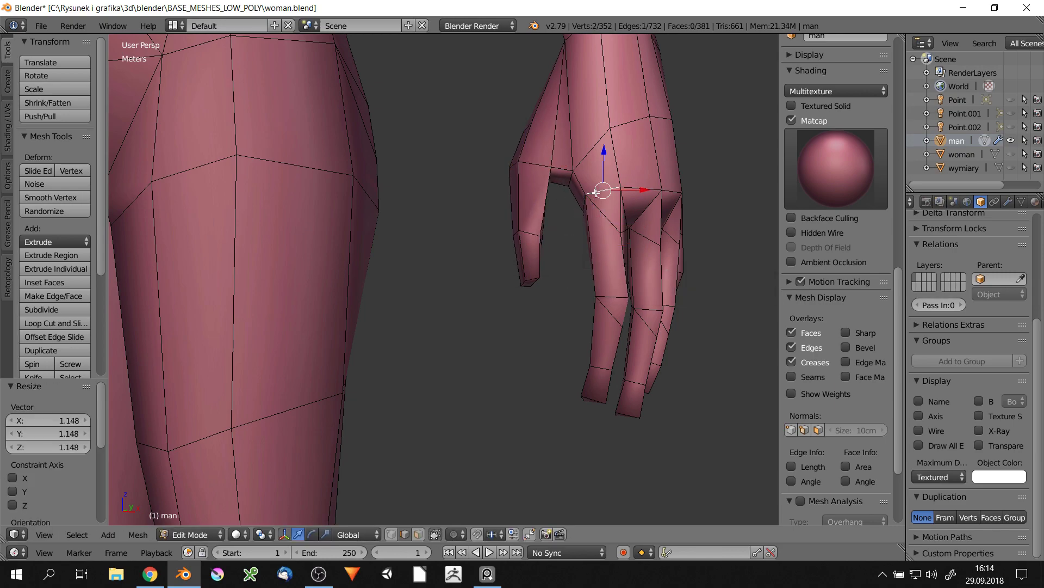
middle_drag(596, 192, 566, 214)
drag(567, 212, 571, 205)
mouse_move(571, 205)
middle_down()
mouse_move(589, 360)
mouse_move(688, 280)
mouse_move(644, 279)
middle_up()
click(628, 379)
key(s)
click(648, 277)
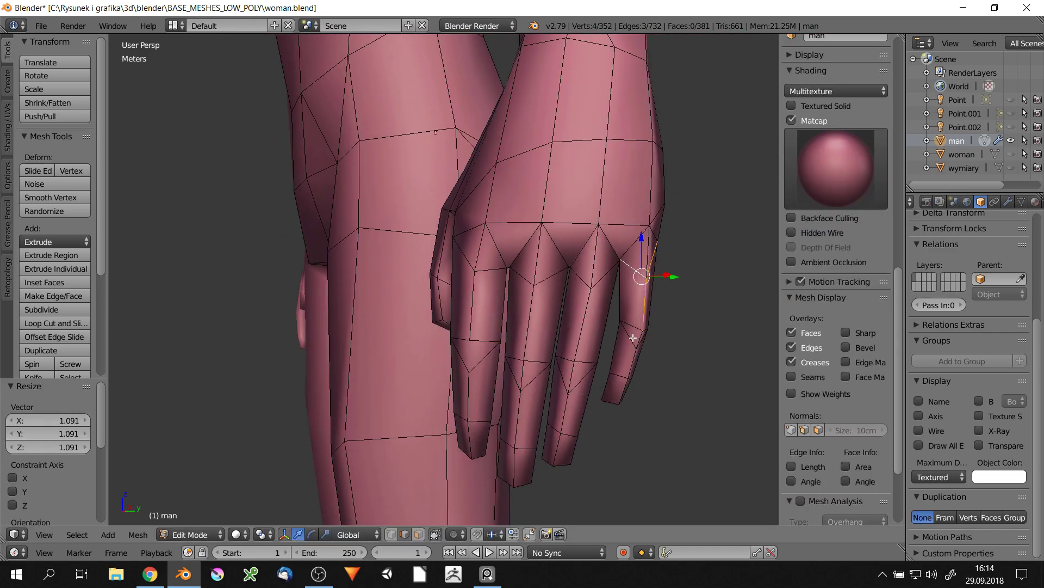
Enlarge the pinky fingertip loop and switch to vertex selection
middle_drag(633, 337, 634, 292)
alt+click(625, 373)
key(s)
click(547, 430)
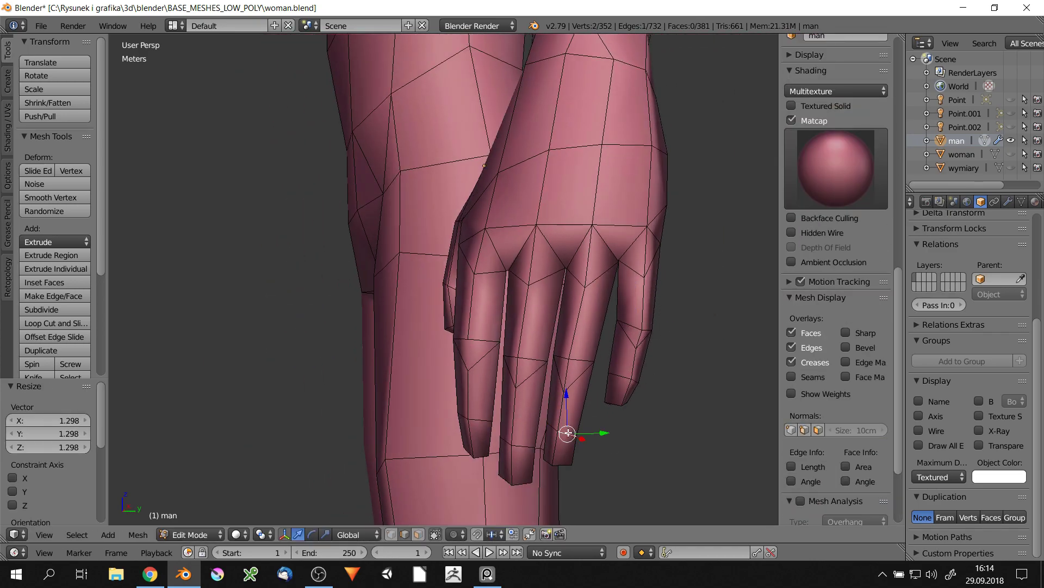
middle_drag(567, 433, 577, 424)
key(ctrl+Tab)
click(544, 420)
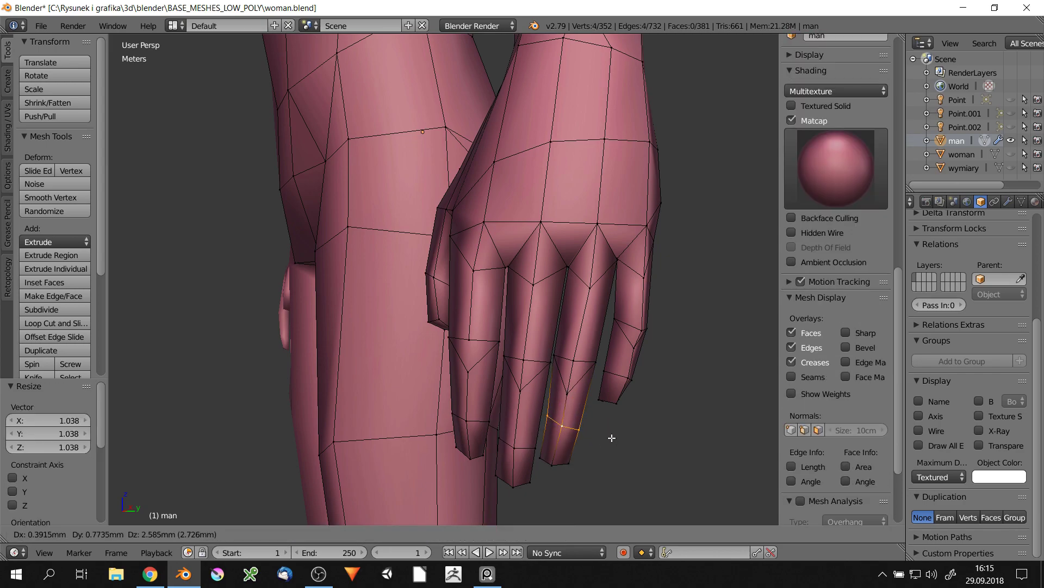
click(611, 438)
Select the wrist edge loop and begin widening it
scroll(611, 438, down, 3)
middle_drag(599, 326, 626, 245)
alt+click(626, 188)
key(s)
click(657, 196)
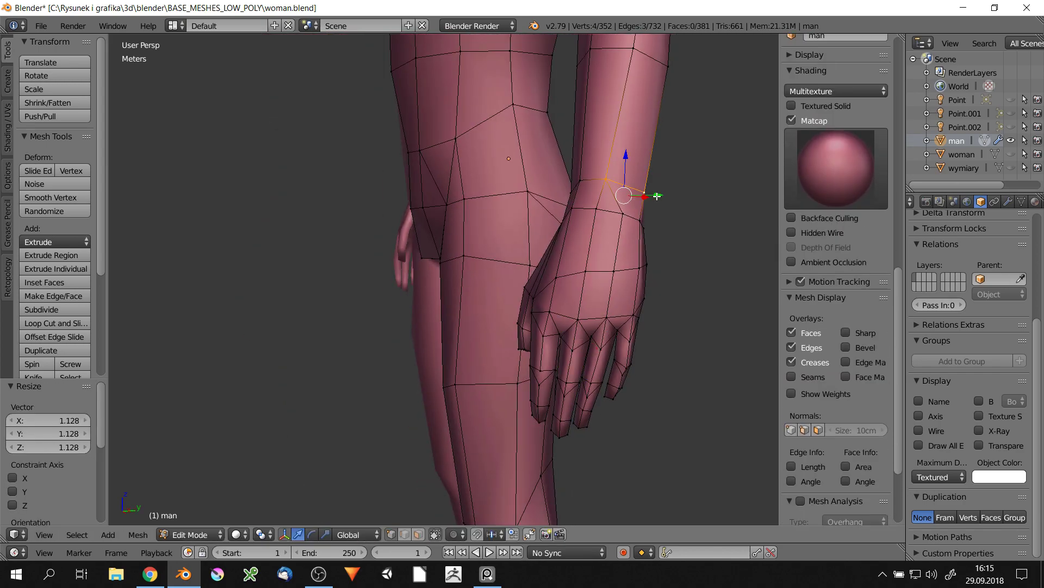
middle_drag(657, 196, 544, 283)
Confirm the wider wrist loop; try moving an upper-arm vertex, then cancel
click(619, 251)
scroll(544, 283, down, 3)
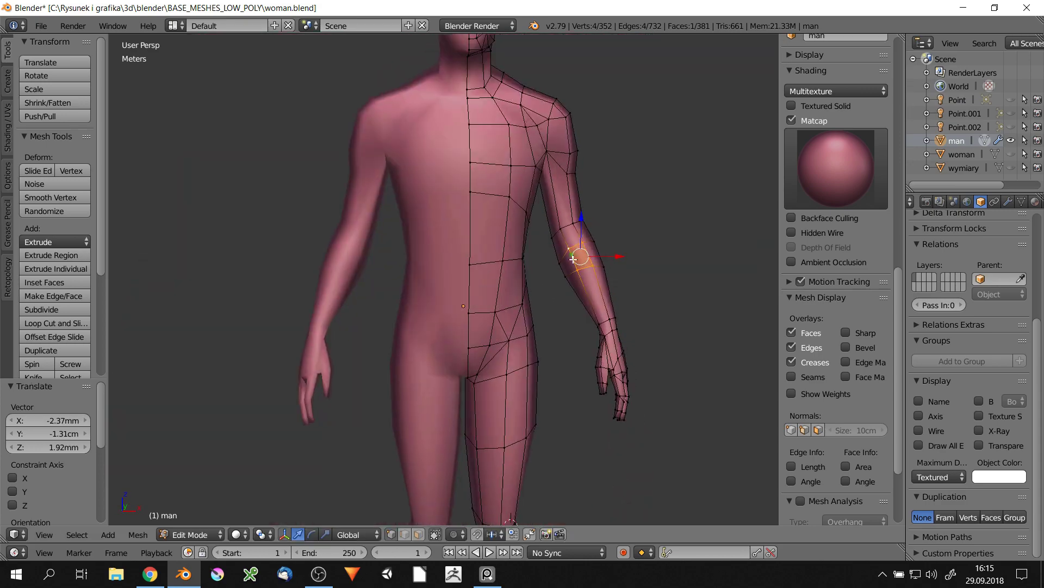
scroll(522, 295, up, 2)
right_drag(566, 272, 568, 271)
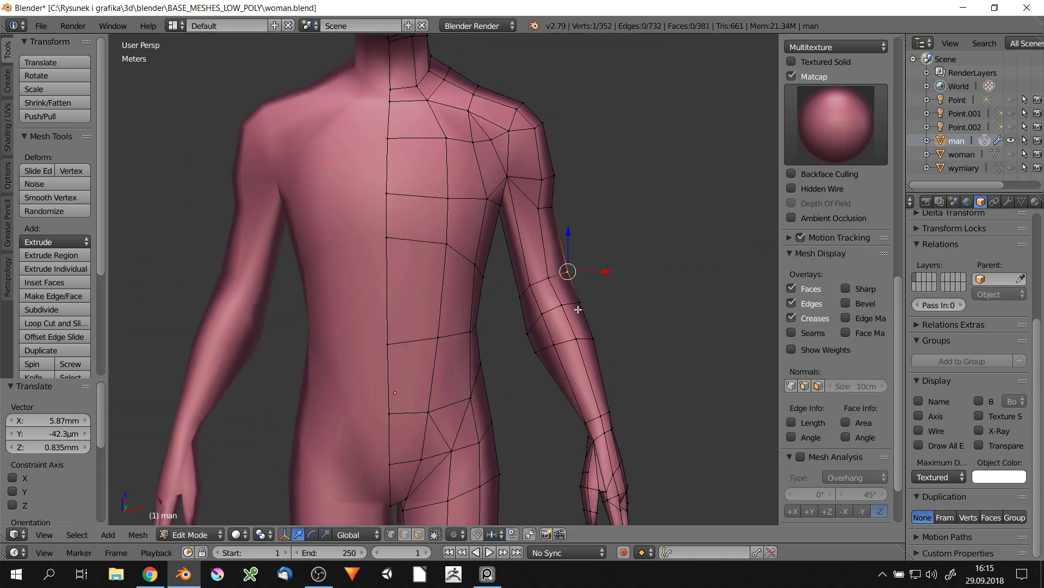
right_click(591, 332)
scroll(533, 329, down, 3)
scroll(544, 271, up, 3)
scroll(500, 217, down, 3)
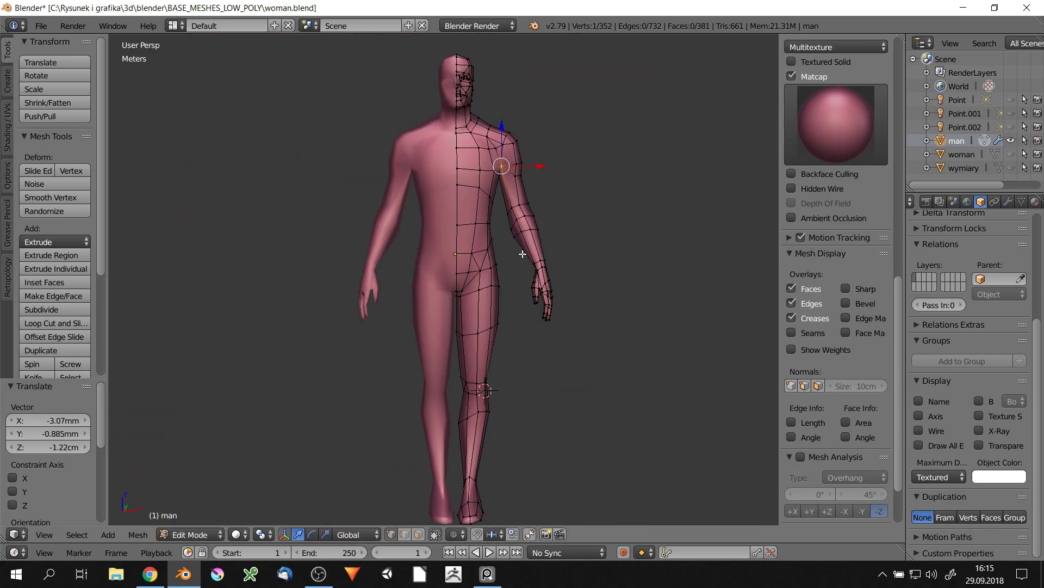
Widen the waist edge loop, working from the back of the body
key(Tab)
mouse_move(489, 239)
middle_down()
mouse_move(443, 250)
mouse_move(378, 236)
middle_up()
key(Tab)
scroll(609, 225, up, 1)
scroll(608, 226, up, 2)
alt+right_click(560, 212)
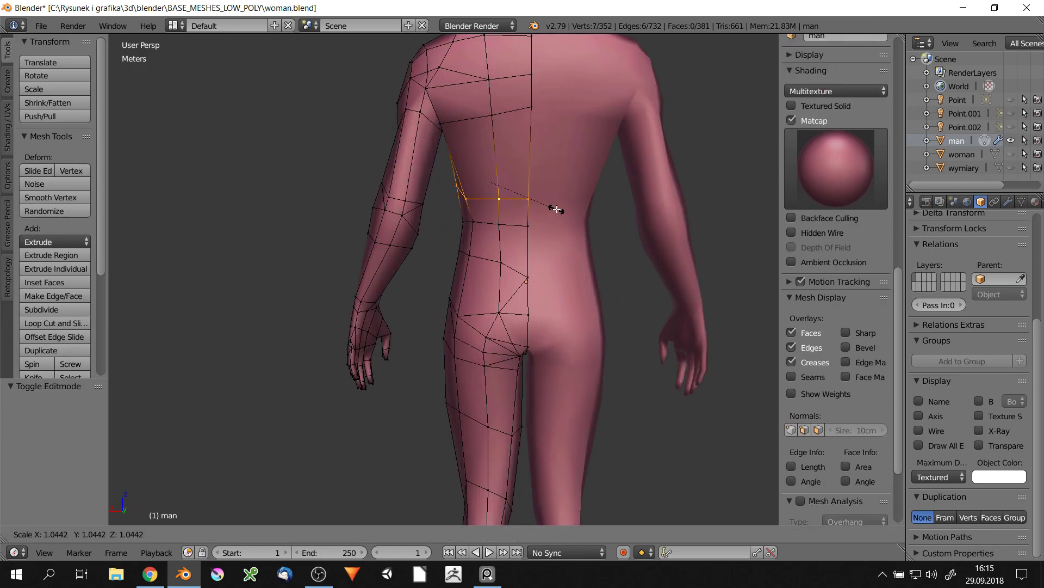
key(s)
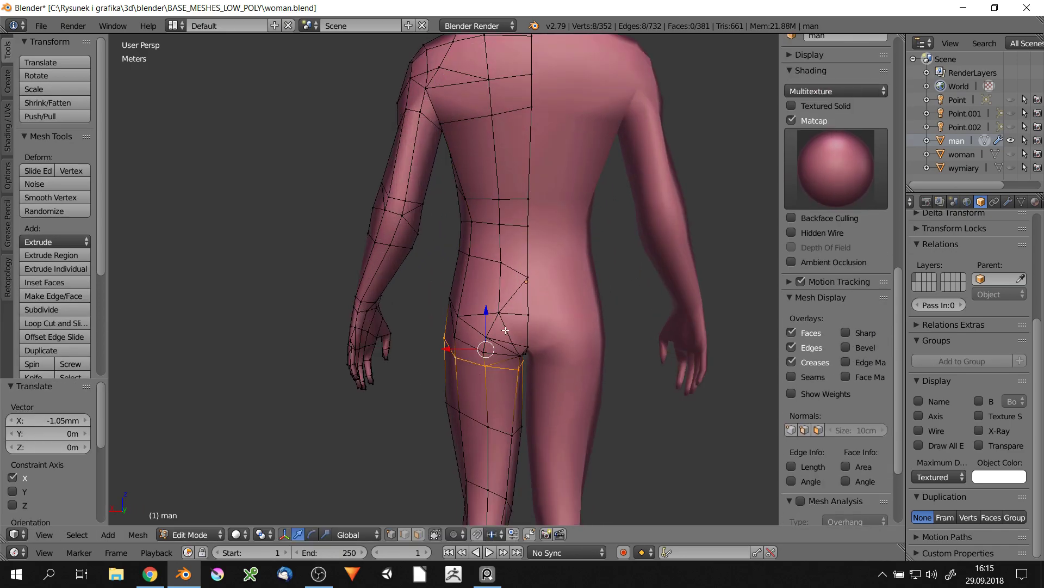
scroll(506, 329, down, 3)
Shift a hip vertex sideways along the X axis
right_click(436, 355)
key(g)
key(x)
click(436, 354)
middle_drag(436, 355, 528, 209)
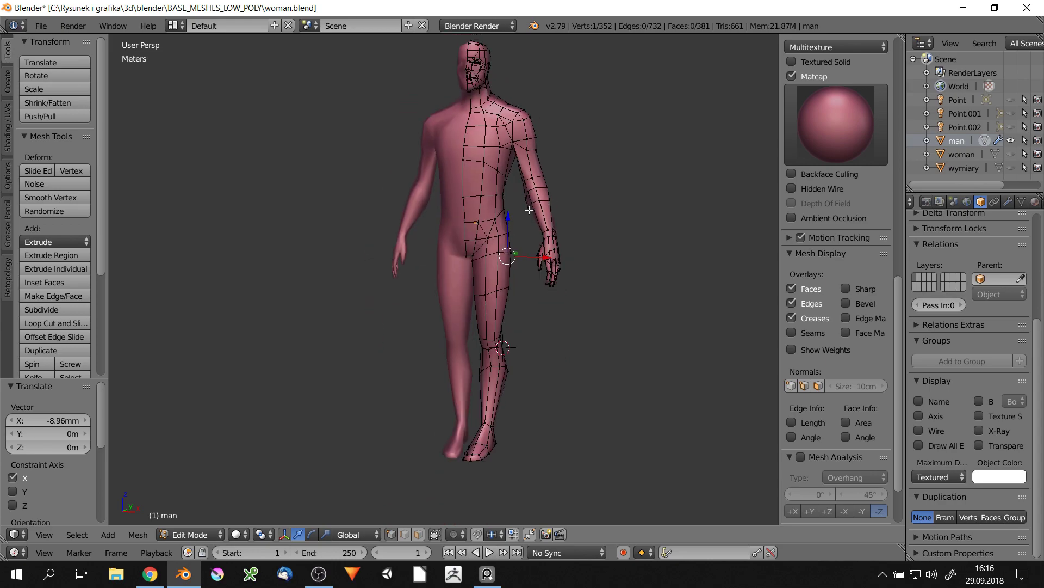
scroll(500, 349, up, 3)
Scale the knee loop to 1.052 and return to Object Mode
alt+right_click(491, 361)
key(s)
click(531, 368)
right_click(465, 329)
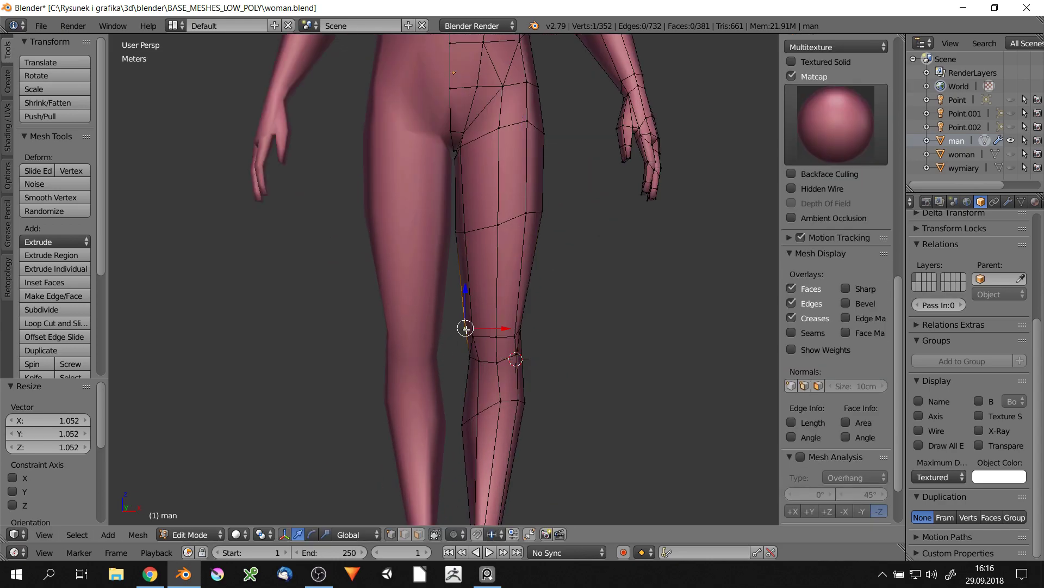
scroll(468, 321, down, 10)
key(Tab)
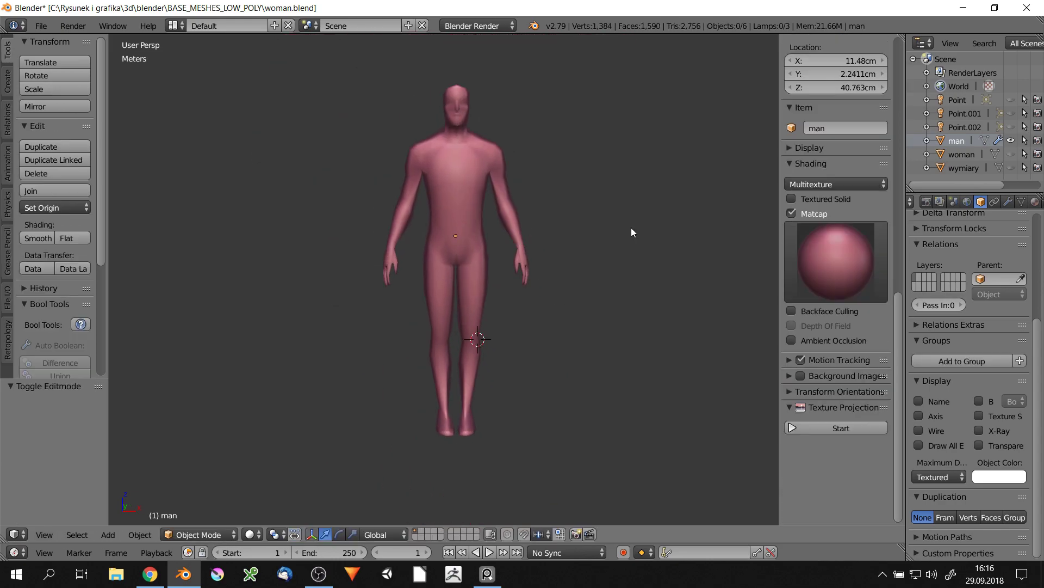
Duplicate the man as a hidden backup man.001 and move him beside the woman along X
click(999, 154)
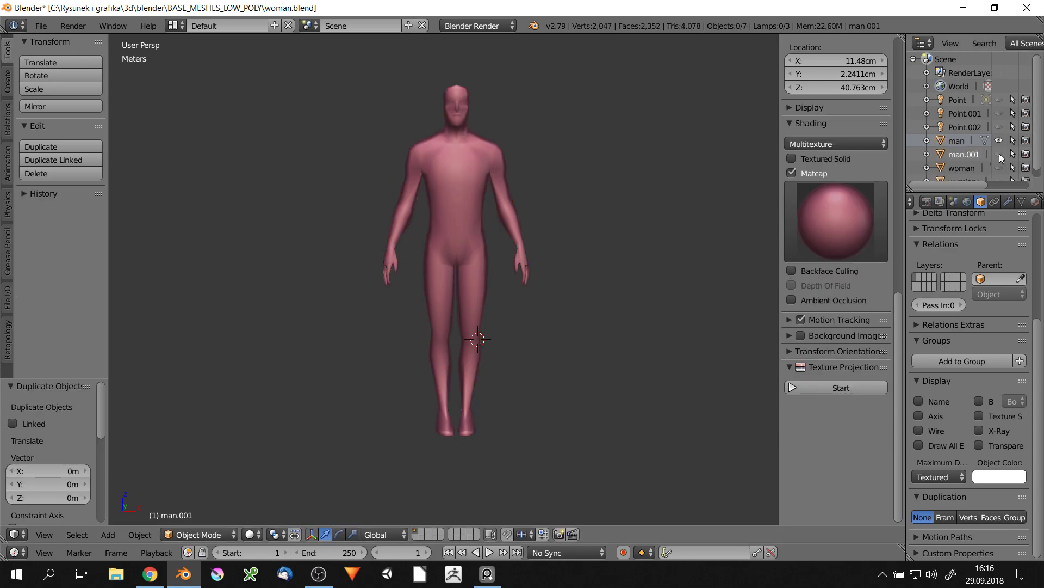
click(1007, 201)
right_click(404, 234)
key(g)
key(x)
click(349, 234)
click(999, 168)
key(Home)
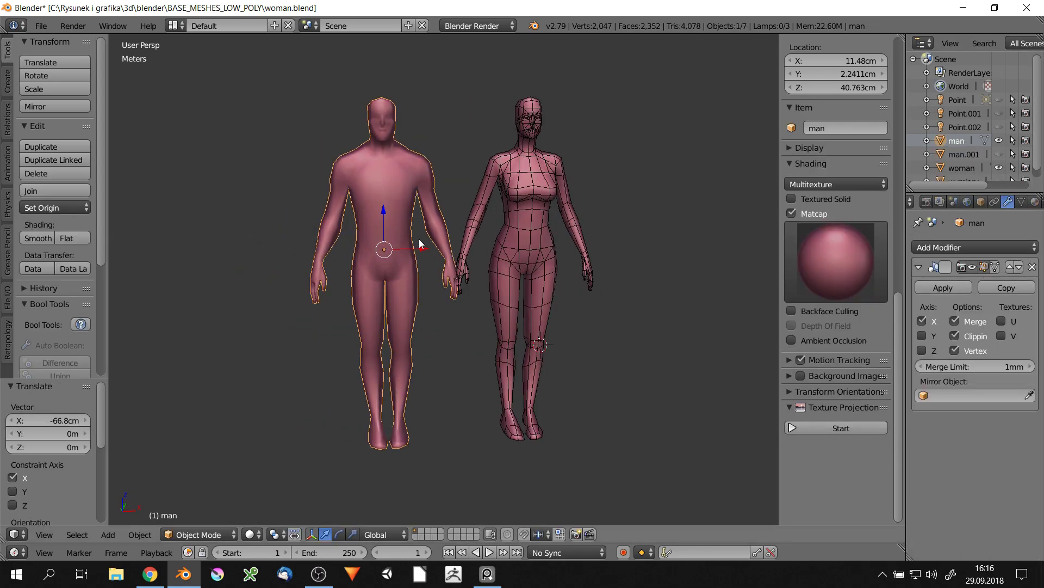
key(a)
Enable the man's wireframe display over his surface in the object settings
click(981, 201)
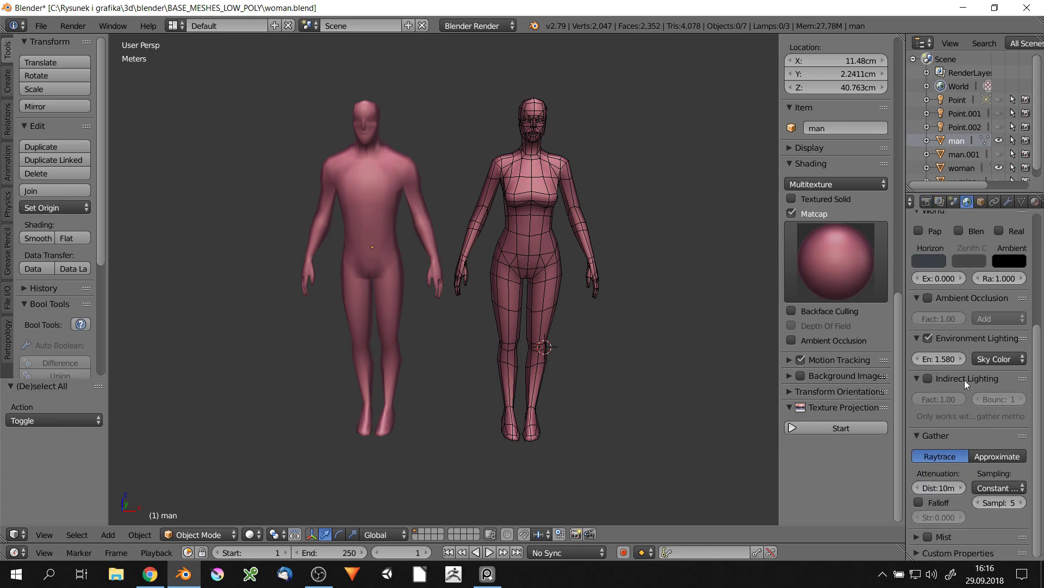
scroll(968, 380, down, 10)
right_click(303, 272)
click(918, 445)
key(a)
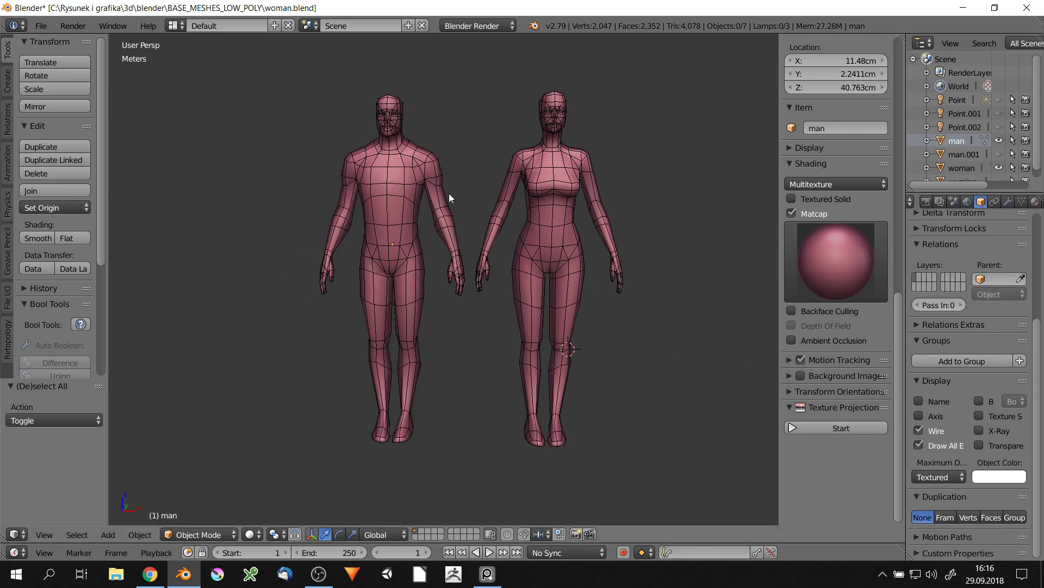
key(a)
key(a)
mouse_move(406, 175)
middle_down()
mouse_move(402, 185)
mouse_move(464, 200)
middle_up()
right_click(413, 202)
Place the 3D cursor between the man's feet and set it as the pivot point
scroll(465, 201, up, 3)
scroll(459, 195, up, 2)
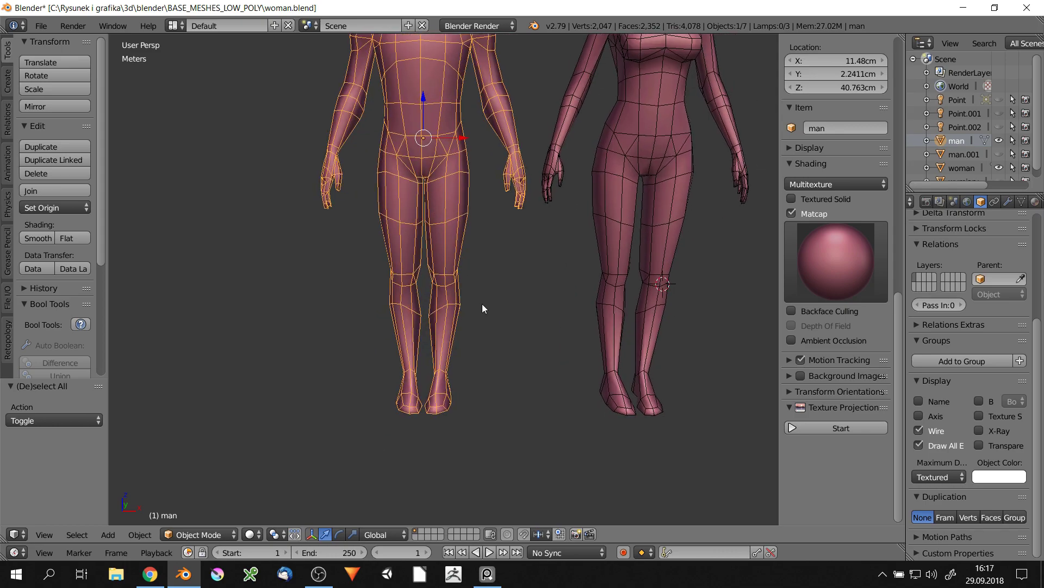
click(430, 393)
mouse_move(430, 393)
middle_down()
mouse_move(542, 361)
mouse_move(420, 398)
middle_up()
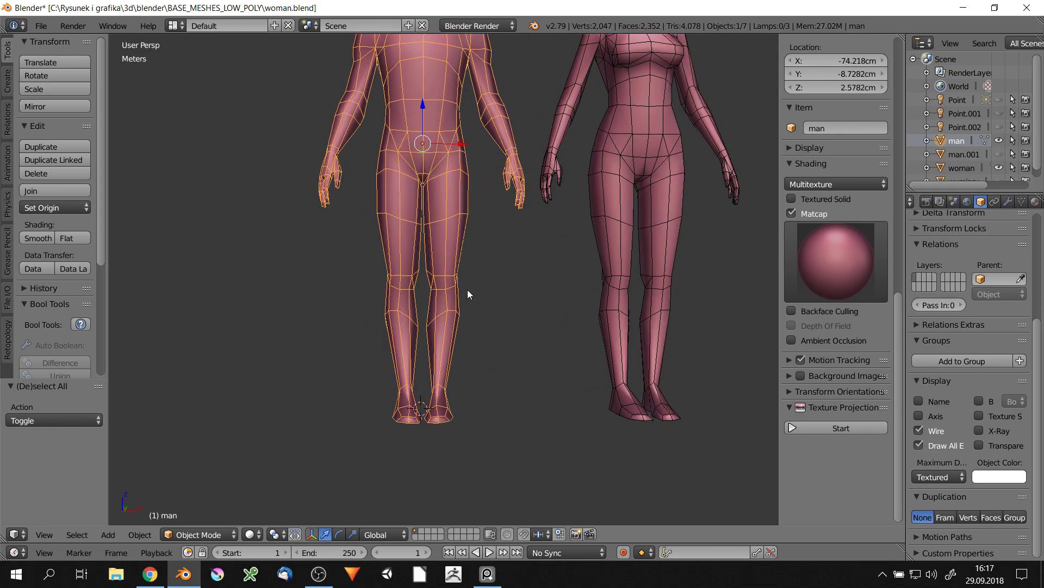
scroll(468, 294, down, 2)
click(249, 534)
click(281, 537)
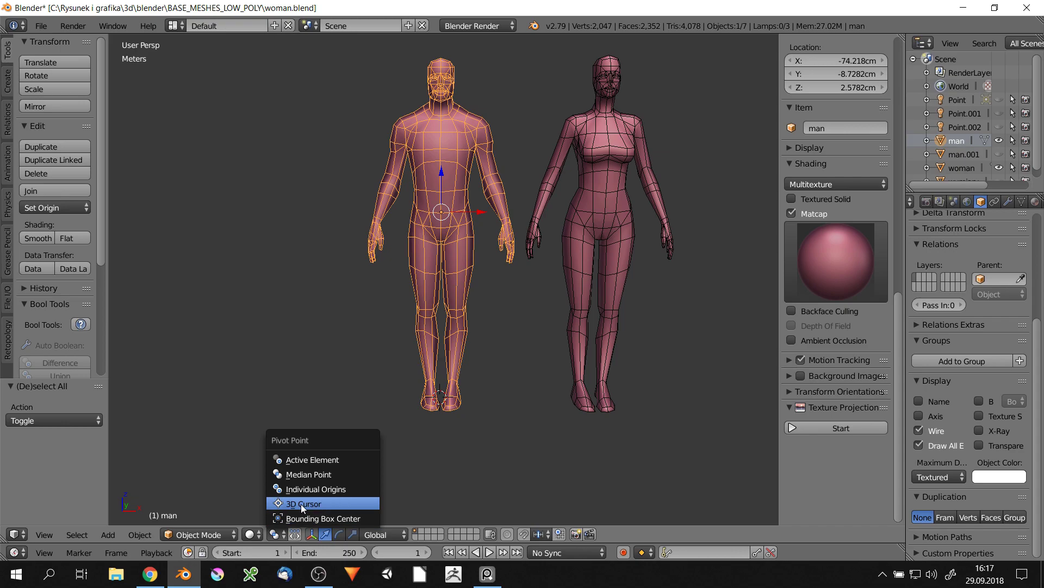
click(283, 499)
Scale the man up by 1.040 in height and width from his feet
key(s)
key(z)
click(536, 283)
key(s)
key(x)
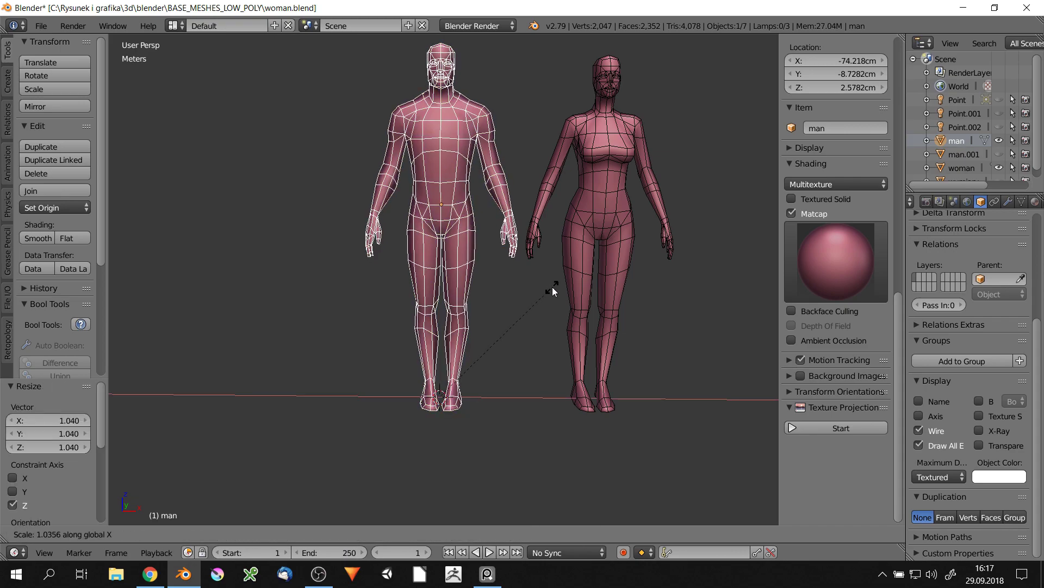
key(Tab)
key(a)
scroll(558, 304, up, 2)
Maximise the 3D view, switch off the matcap, change shading, and hide both side panels
key(shift+space)
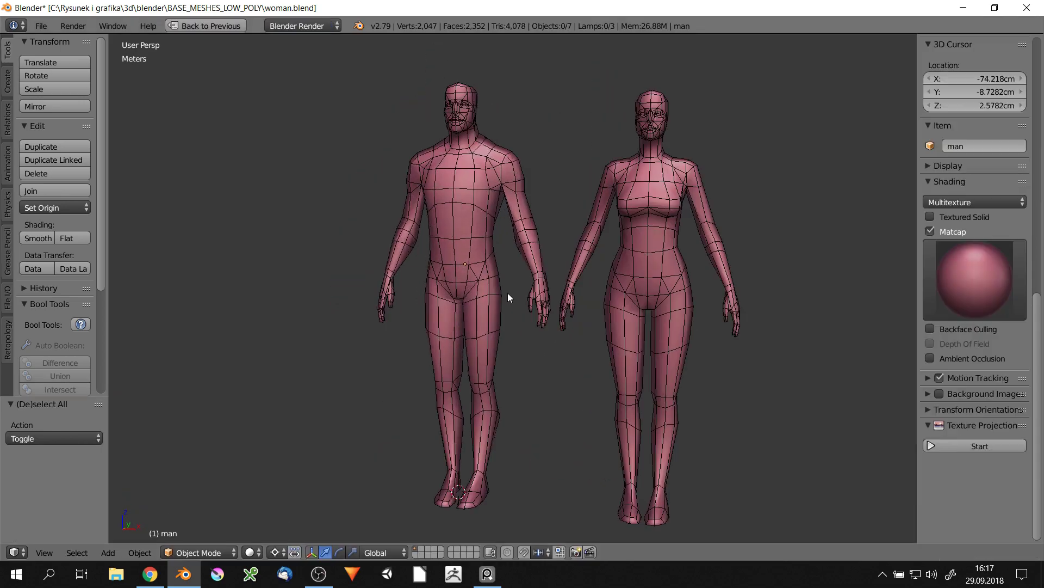
scroll(544, 321, up, 1)
click(974, 280)
click(930, 231)
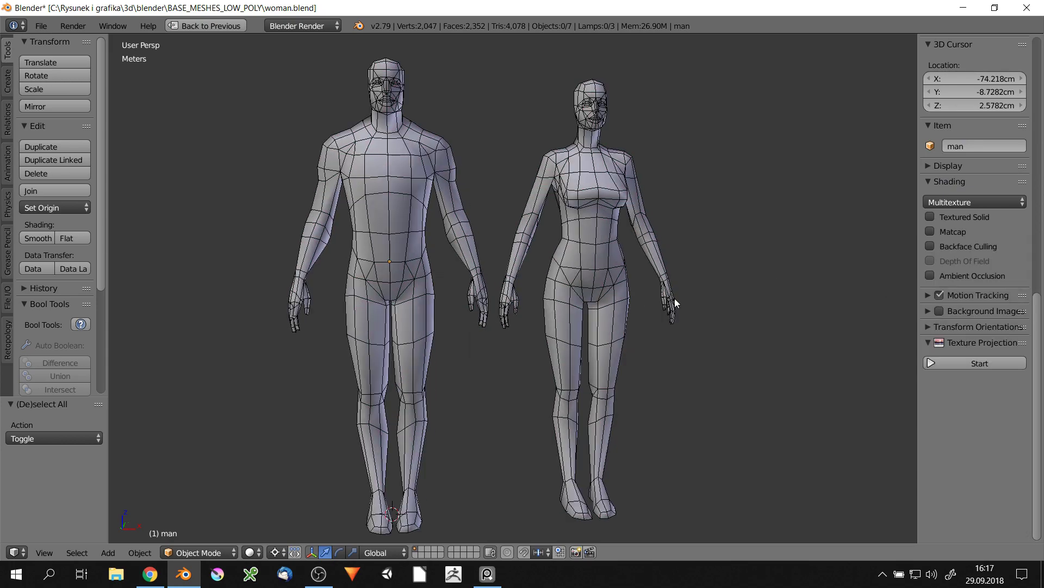
key(z)
click(610, 267)
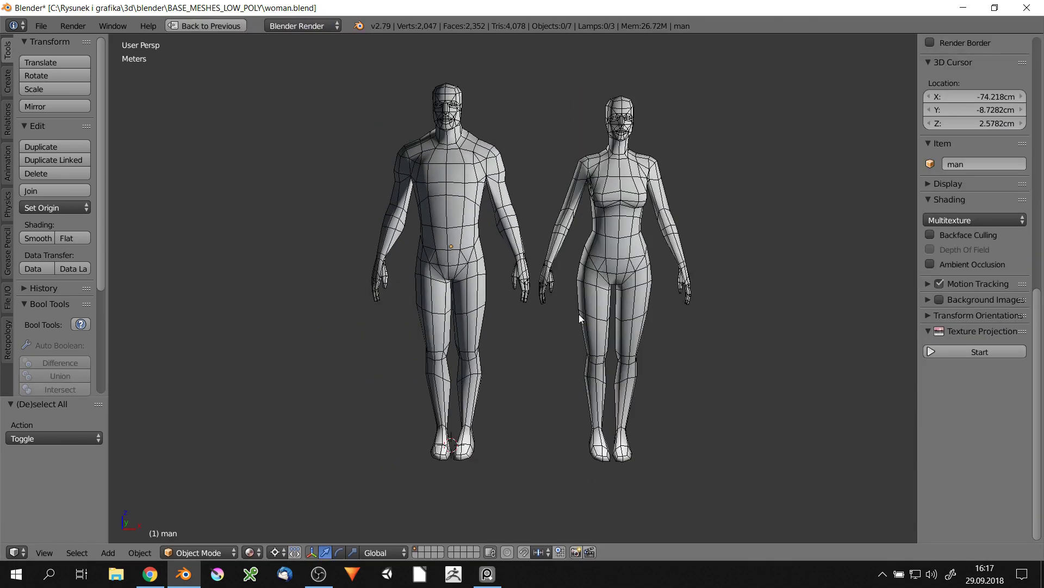
key(t)
key(n)
middle_drag(660, 349, 658, 333)
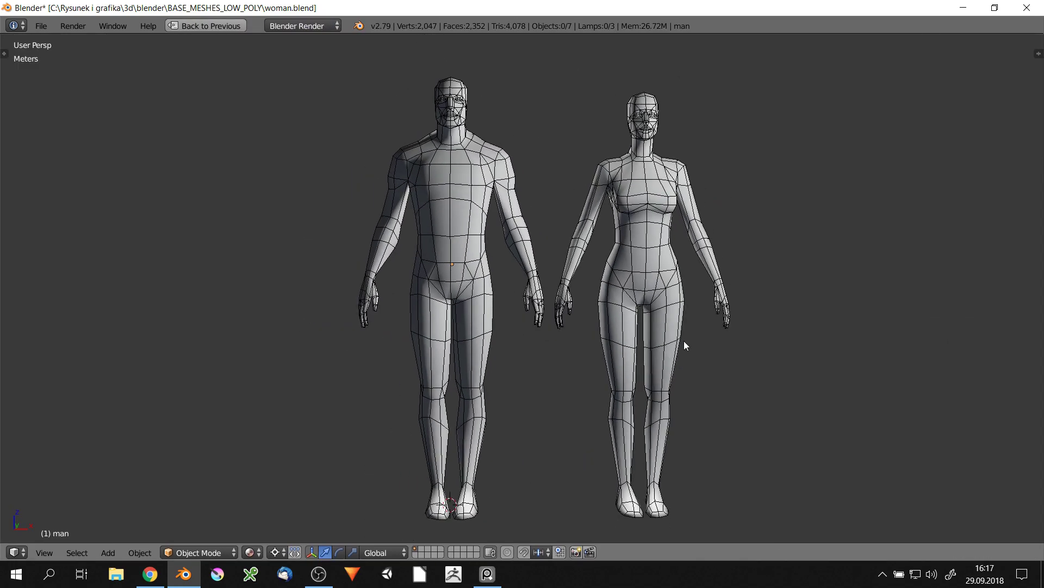